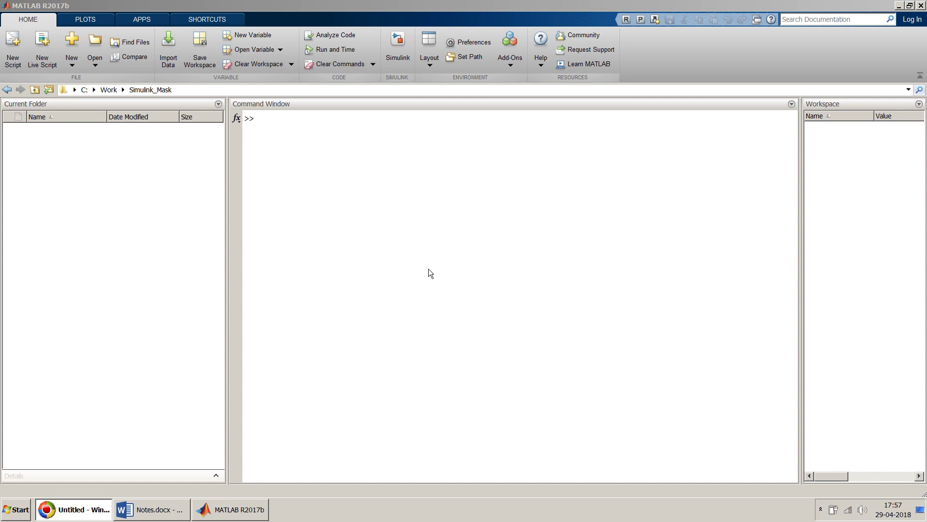
# Switch to Notes.docx in Word and insert a space between 10 and ohm in the initial conditions
pyautogui.click(164, 513)
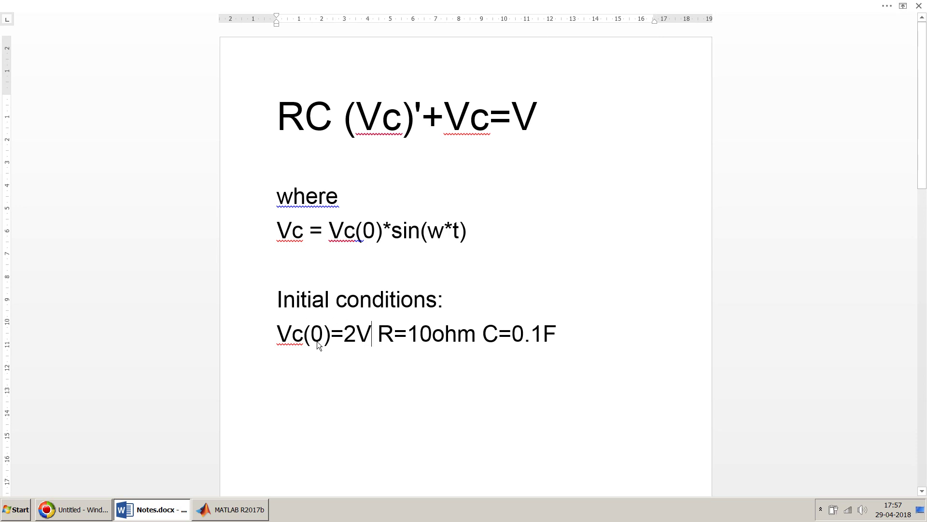
pyautogui.click(433, 336)
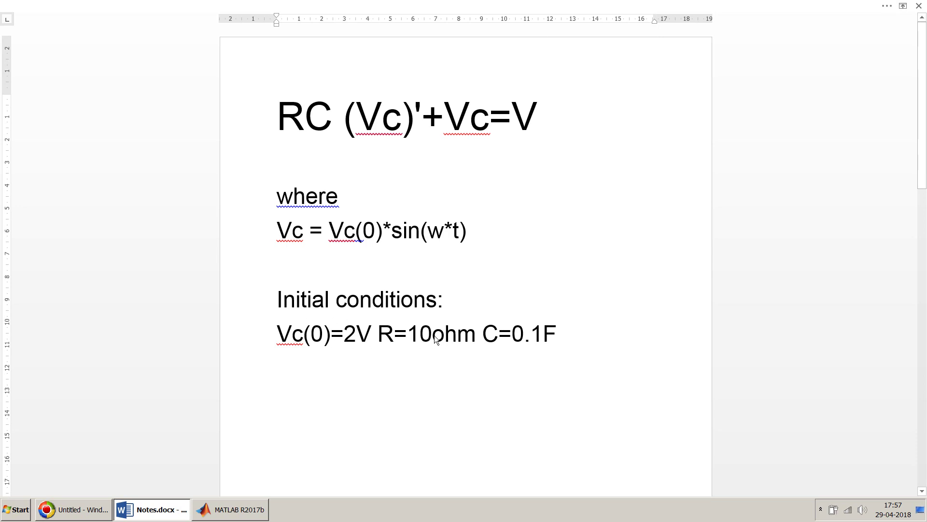
pyautogui.click(551, 335)
pyautogui.press('BackSpace')
pyautogui.press('Delete')
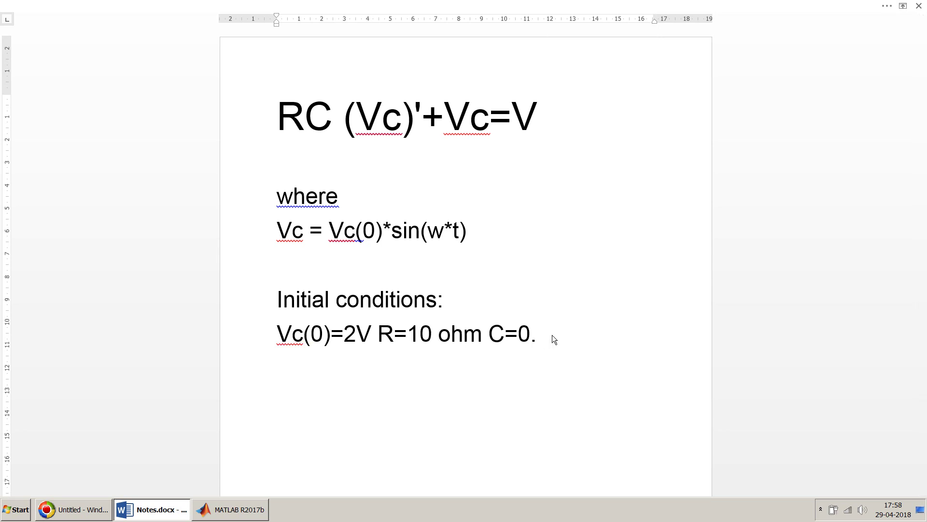
pyautogui.hotkey('ctrl', 'z')
# Switch to MATLAB, create a blank Simulink model and move its window over the Command Window
pyautogui.click(236, 516)
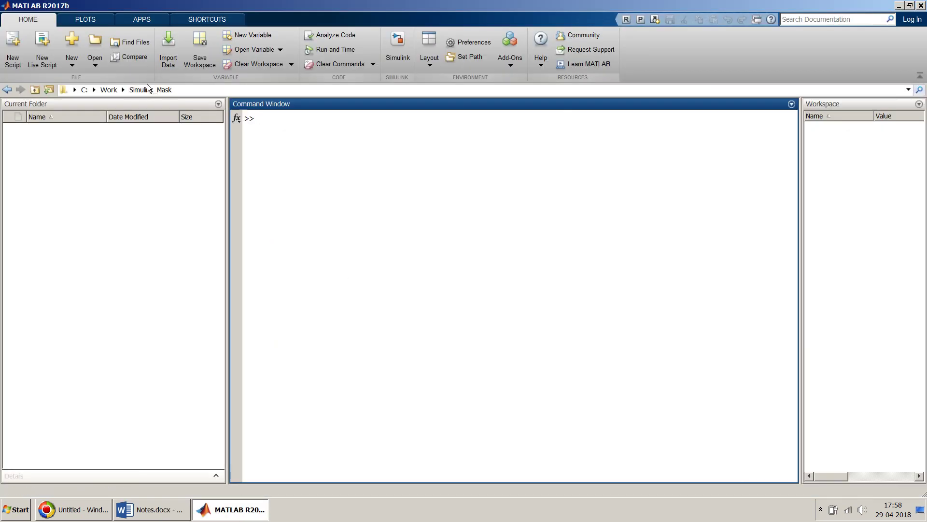
pyautogui.click(73, 67)
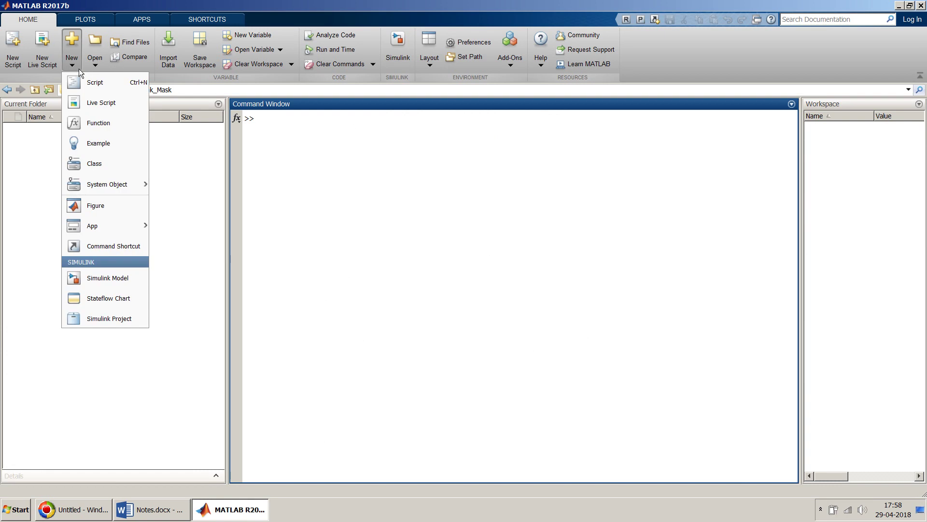
pyautogui.click(104, 278)
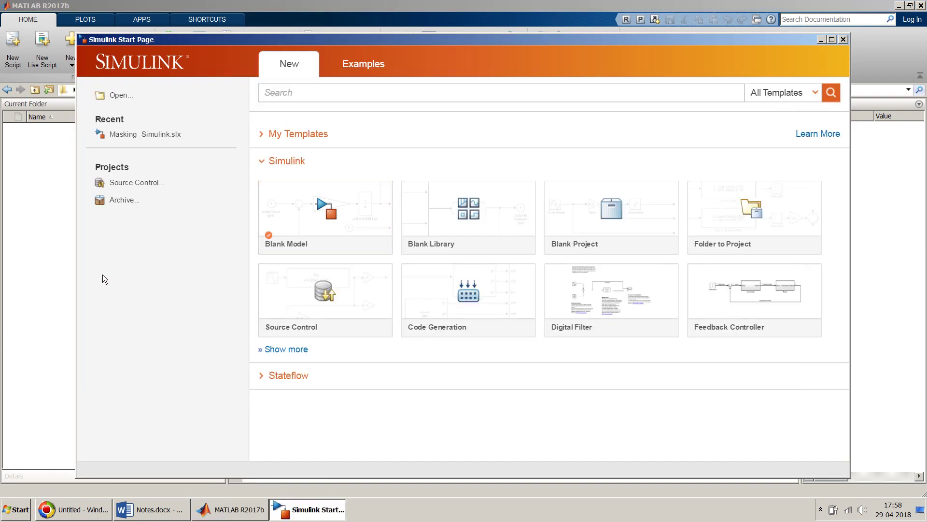
pyautogui.click(333, 213)
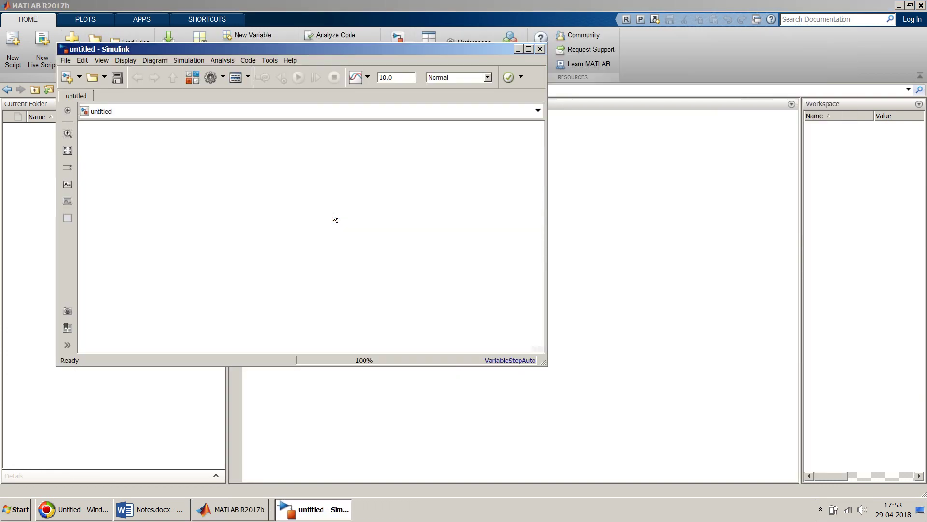
pyautogui.moveTo(377, 48); pyautogui.dragTo(587, 81)
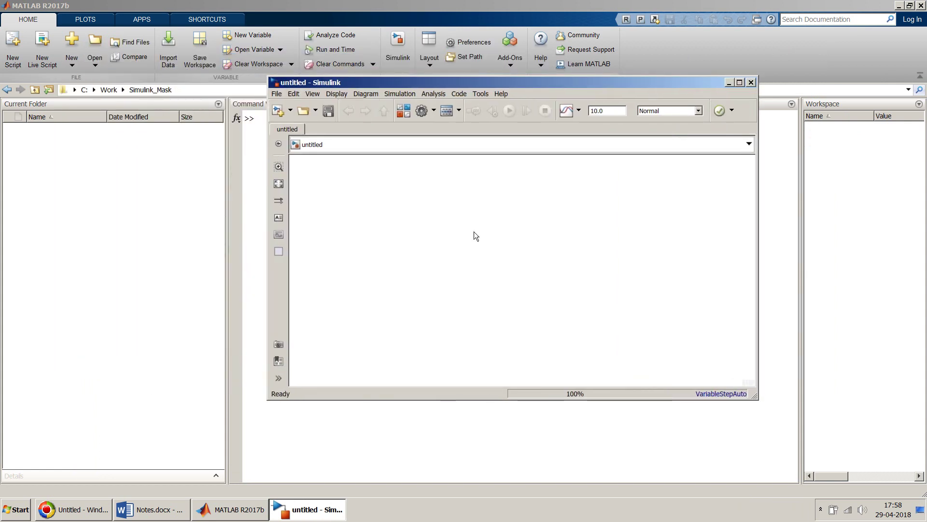
# Save the model as Mask_in_Simulink in the Simulink_Mask folder
pyautogui.hotkey('ctrl', 's')
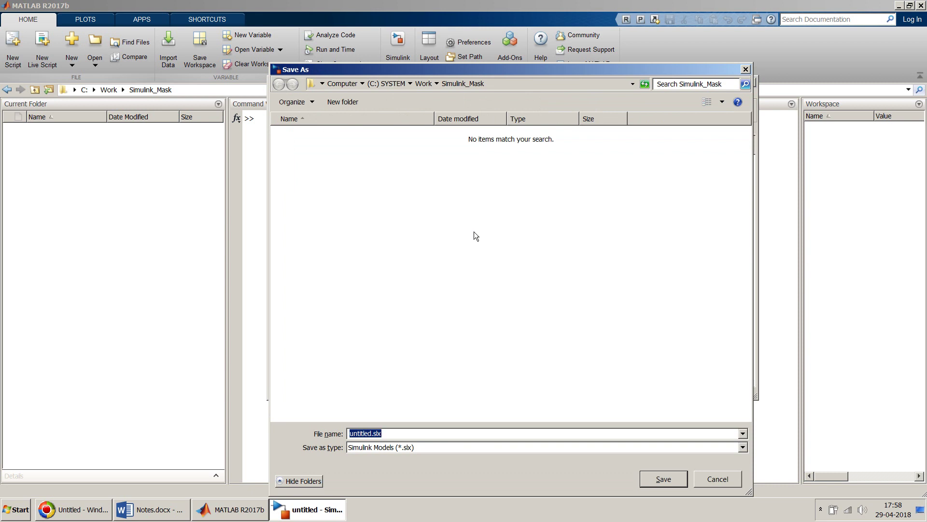
pyautogui.write('Mask_in_Simulink')
pyautogui.press('Return')
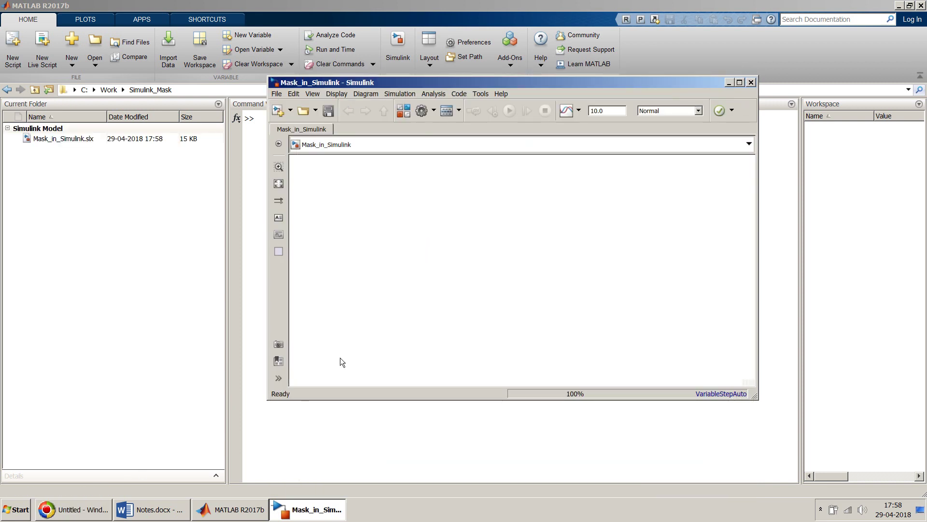
# Check the Vc expression in the Word notes and add a Sine Wave source block to the Simulink model
pyautogui.click(184, 511)
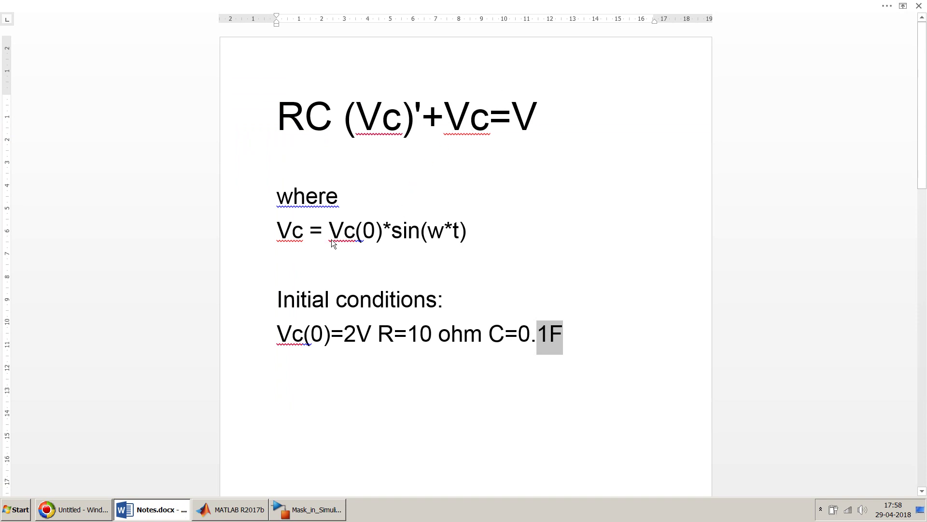
pyautogui.moveTo(329, 233); pyautogui.dragTo(476, 232)
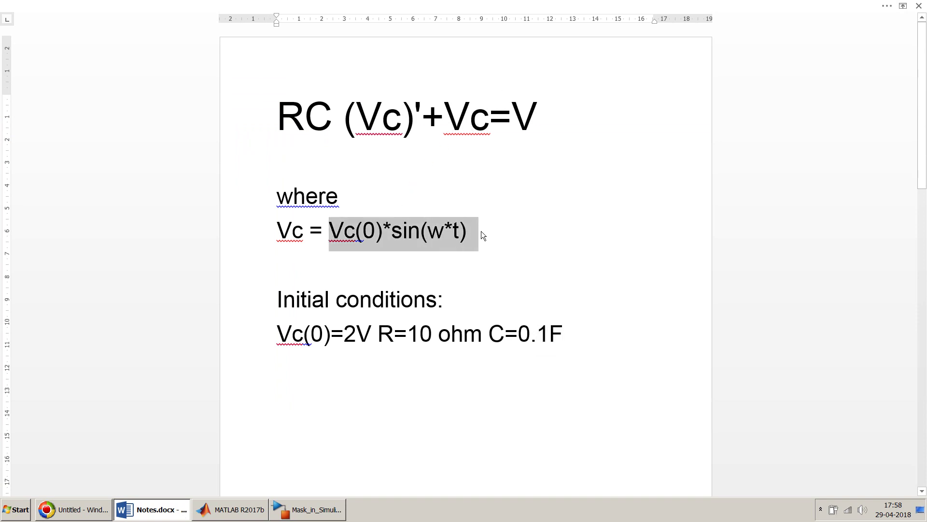
pyautogui.click(159, 511)
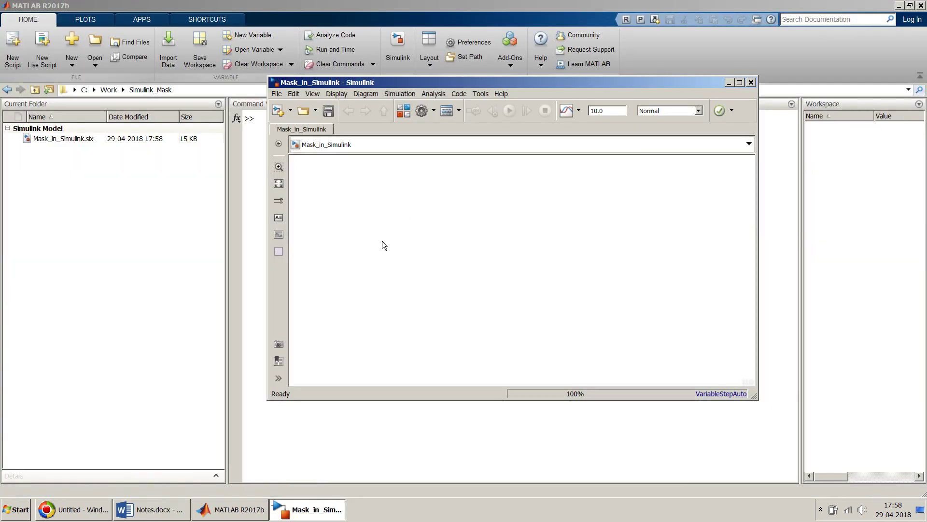
pyautogui.doubleClick(381, 241)
pyautogui.write('sin')
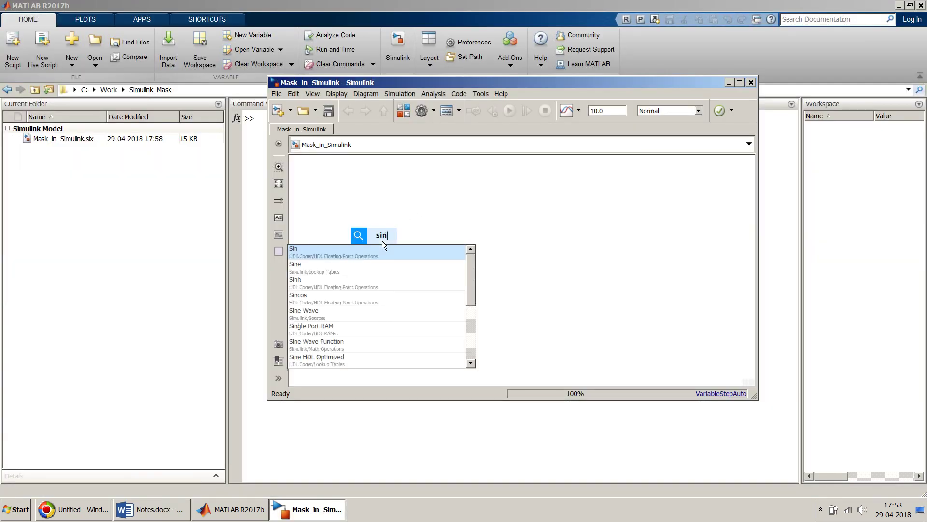
pyautogui.press('Down')
pyautogui.press('Down')
pyautogui.press('Down')
pyautogui.press('Down')
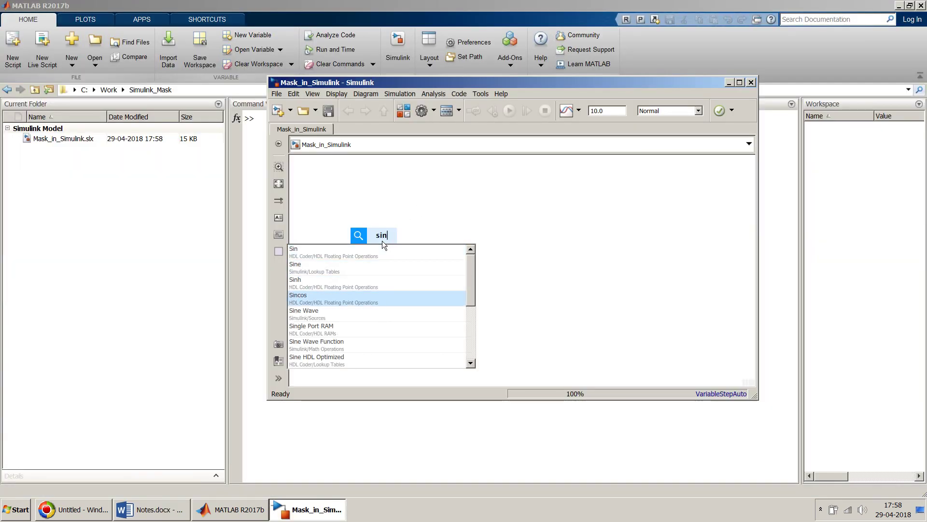
pyautogui.press('Return')
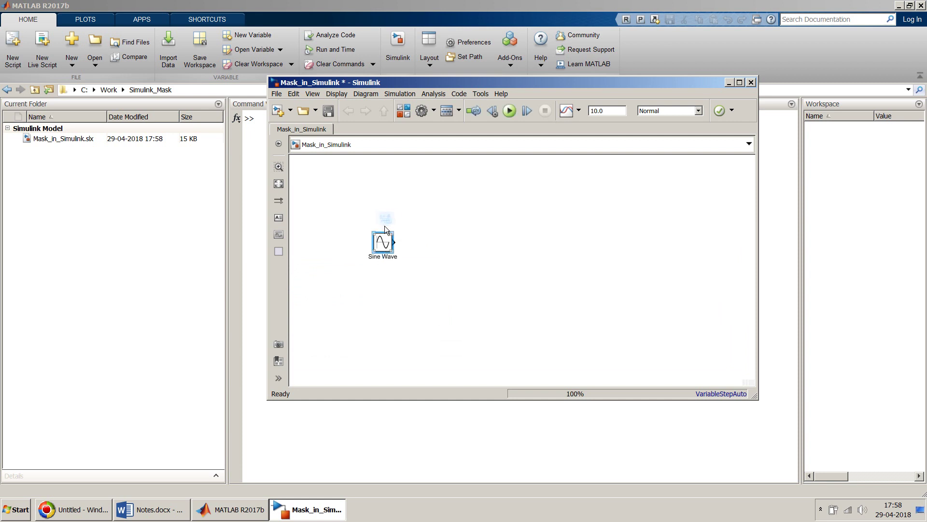
# Rename the Sine Wave block as Vc
pyautogui.click(387, 258)
pyautogui.press('Delete')
pyautogui.press('Delete')
pyautogui.press('Delete')
pyautogui.press('Delete')
pyautogui.press('Delete')
pyautogui.press('Delete')
pyautogui.press('Delete')
pyautogui.press('Delete')
pyautogui.press('Delete')
# Set the sine wave's amplitude to Vc and enlarge the block on the canvas
pyautogui.doubleClick(383, 242)
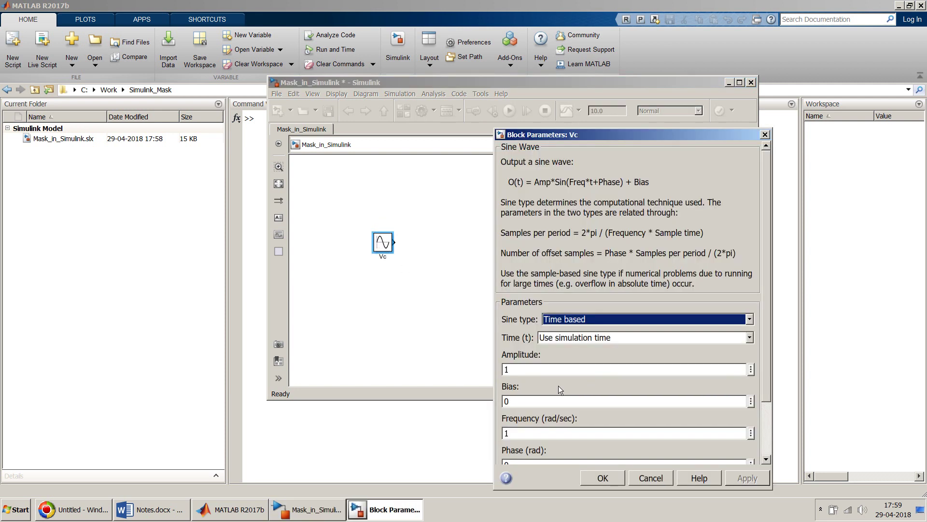
pyautogui.doubleClick(543, 370)
pyautogui.write('Vc')
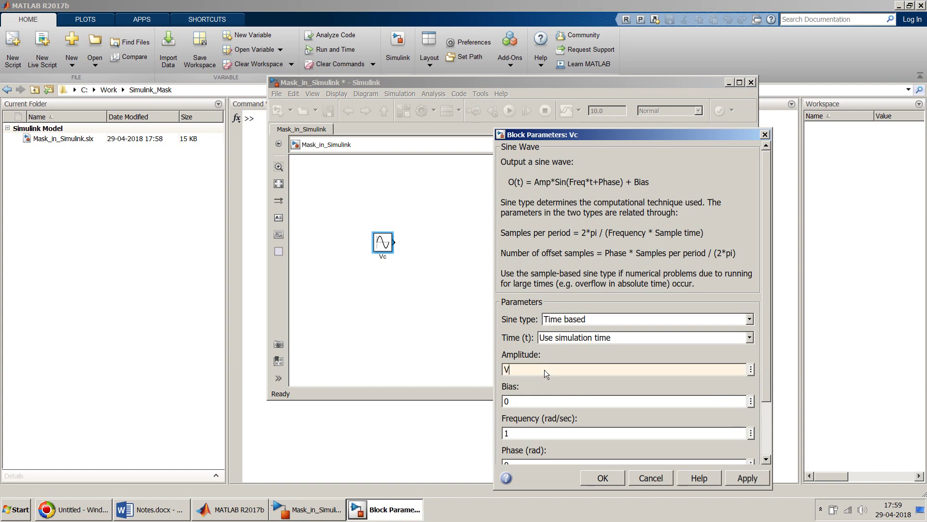
pyautogui.click(594, 479)
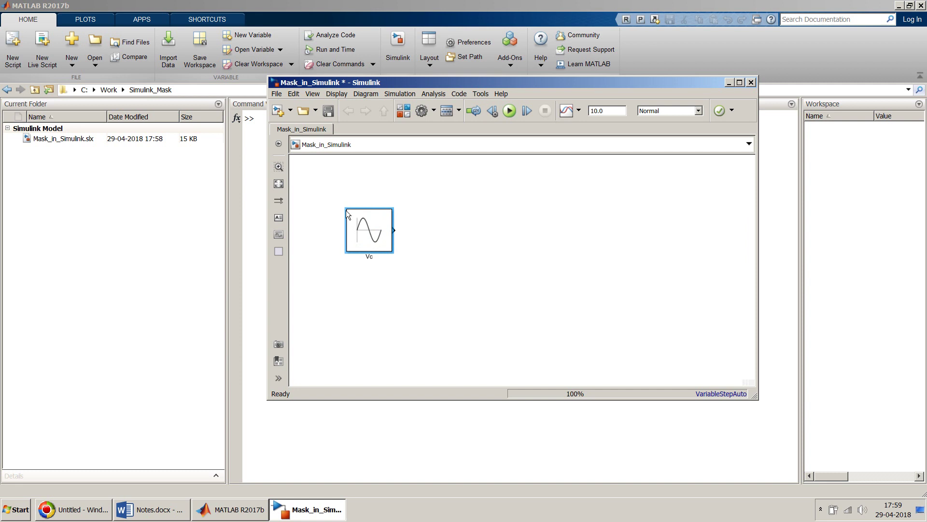
pyautogui.moveTo(346, 210); pyautogui.dragTo(355, 213)
# Add a Derivative block from Simulink/Continuous to the right of the Vc block, leaving its linearization coefficient at the default
pyautogui.doubleClick(474, 231)
pyautogui.write('derivat')
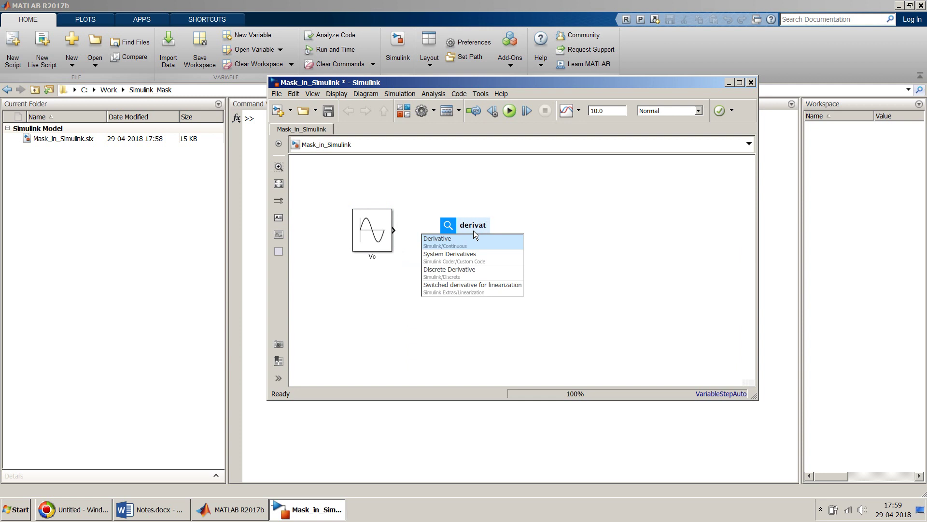
pyautogui.press('Down')
pyautogui.press('Down')
pyautogui.press('Up')
pyautogui.press('Up')
pyautogui.press('Return')
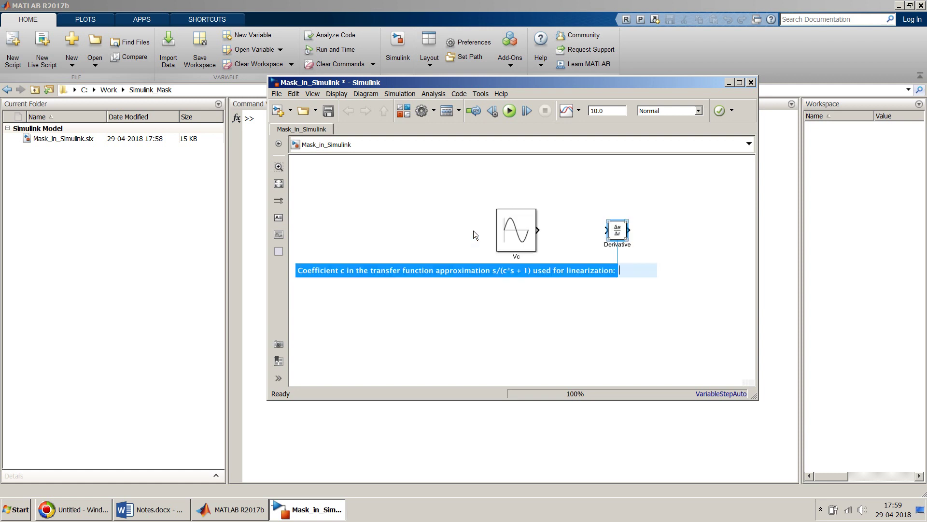
pyautogui.click(546, 355)
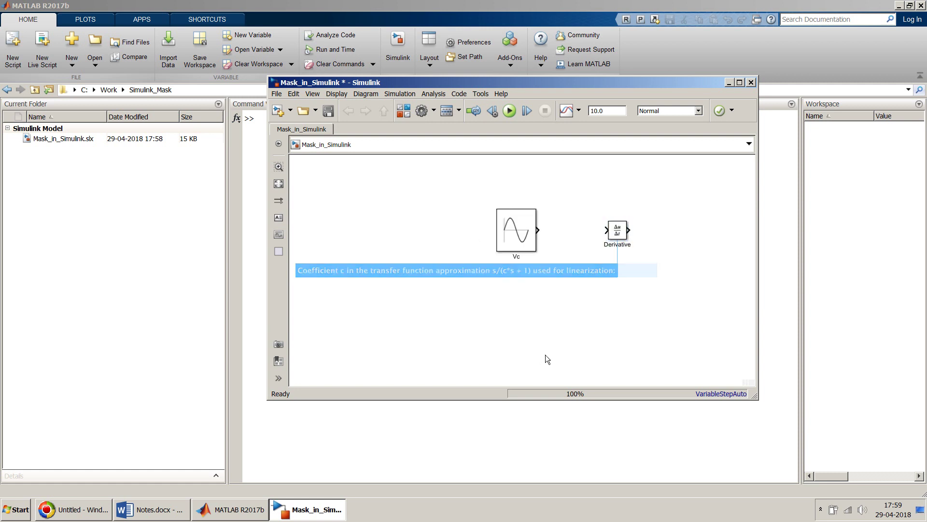
# Enlarge the Derivative block and connect the Vc block's output to its input
pyautogui.click(617, 238)
pyautogui.moveTo(609, 239)
pyautogui.mouseDown()
pyautogui.moveTo(599, 263)
pyautogui.moveTo(607, 242)
pyautogui.mouseUp()
pyautogui.moveTo(539, 230); pyautogui.dragTo(594, 230)
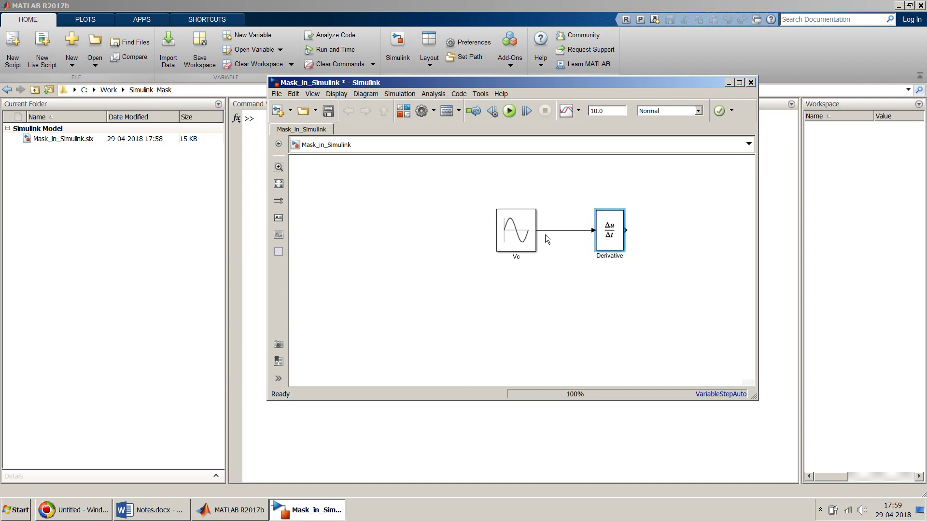
# Move the two connected blocks to the left and label the signal between them Vc, following the equation in the Word notes
pyautogui.click(645, 241)
pyautogui.moveTo(472, 199); pyautogui.dragTo(518, 256)
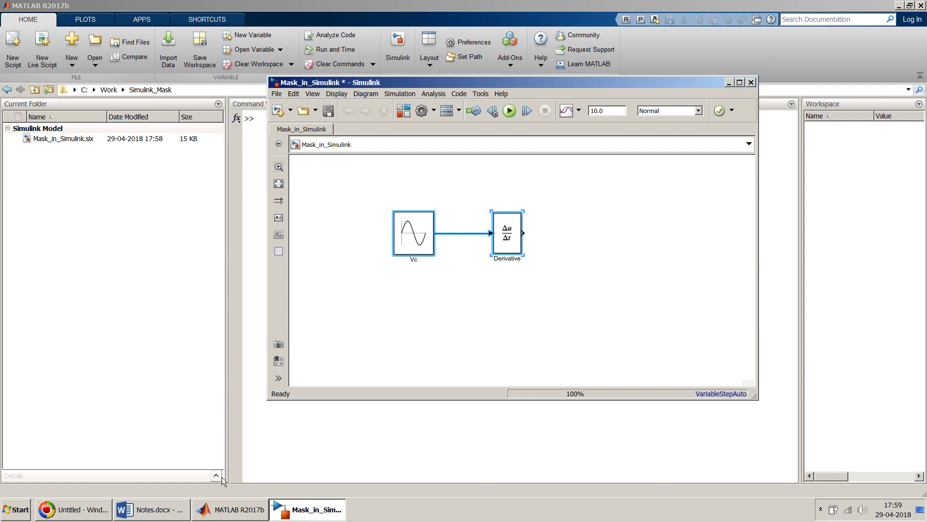
pyautogui.click(185, 510)
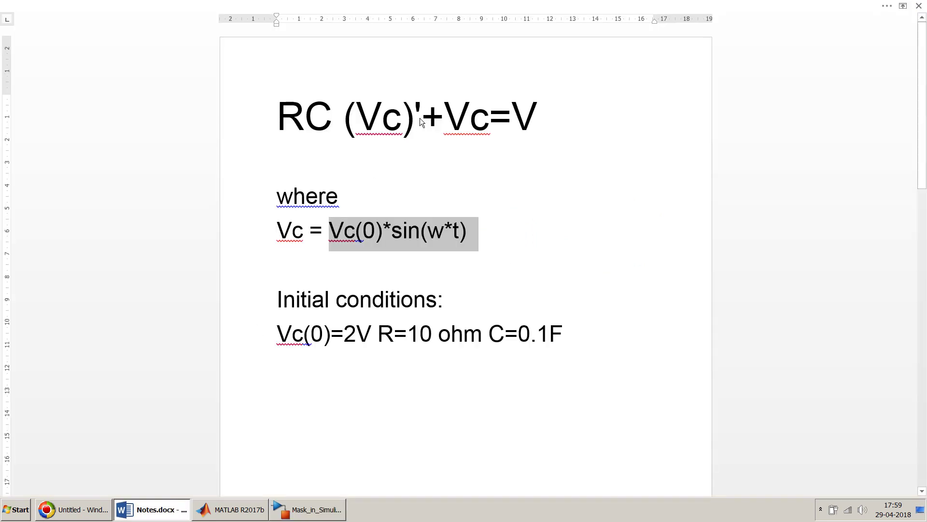
pyautogui.click(307, 510)
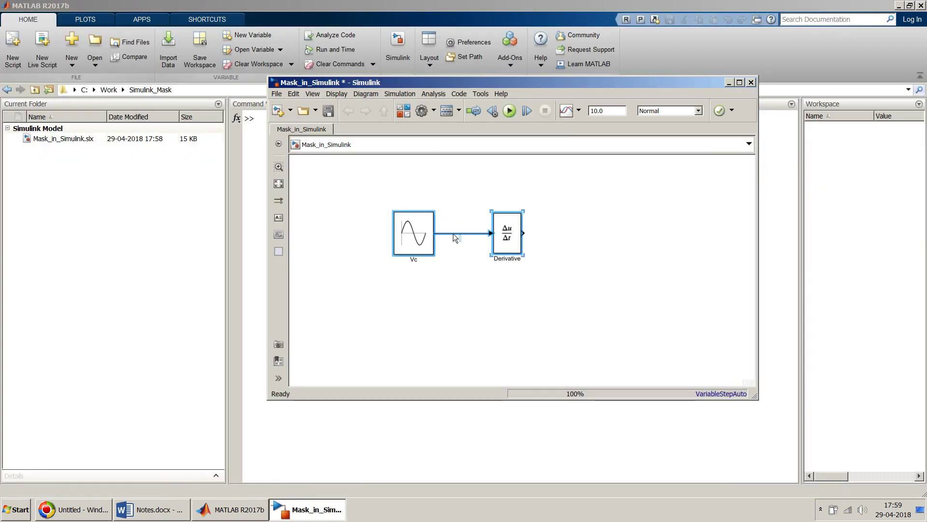
pyautogui.write('Vc')
pyautogui.click(557, 222)
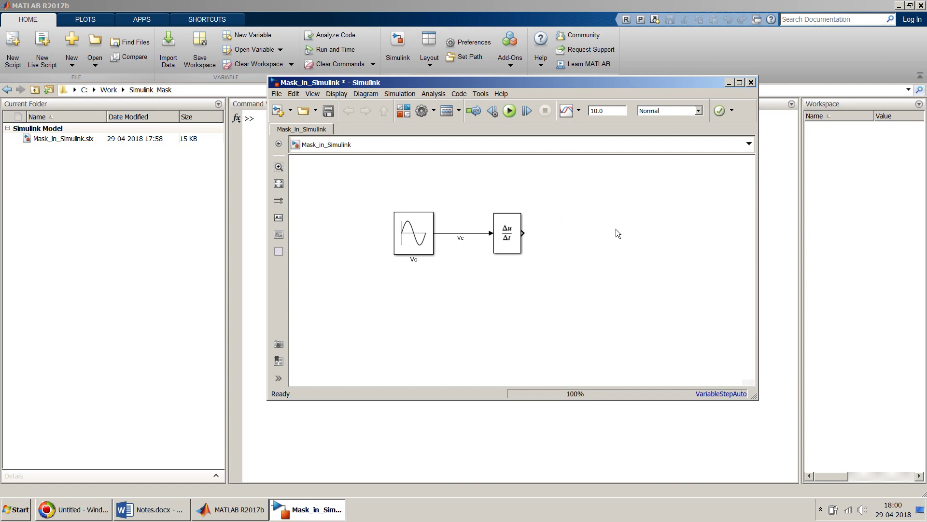
# Add a Gain block from Simulink/Math Operations to the right of the Derivative block with a gain of R*C
pyautogui.doubleClick(590, 234)
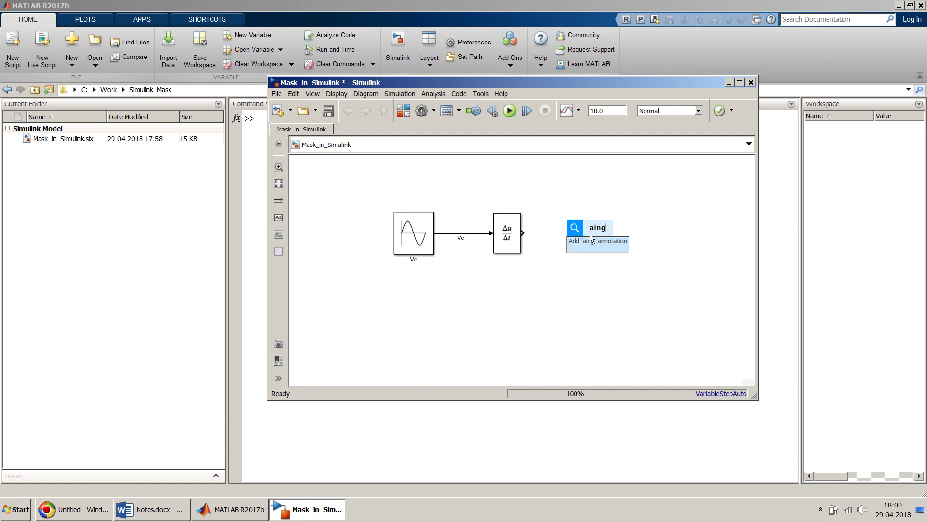
pyautogui.write('gain')
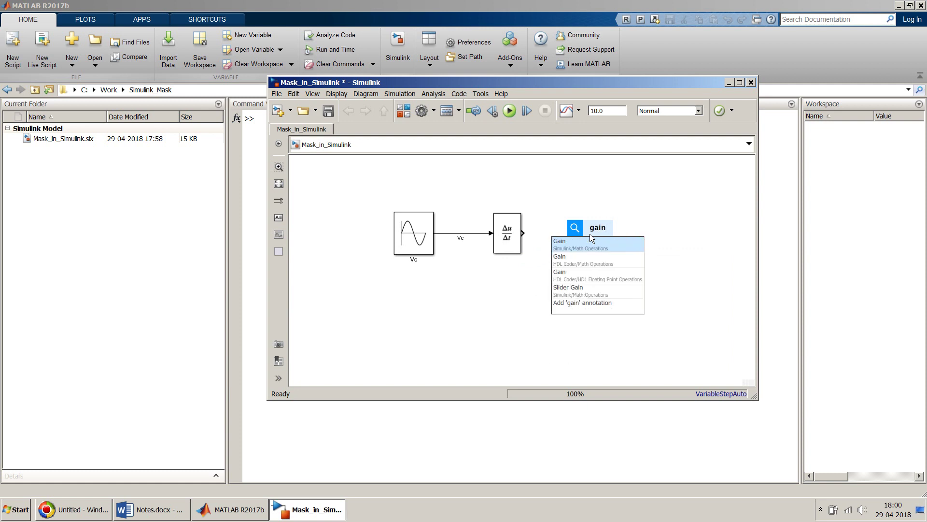
pyautogui.press('Return')
pyautogui.write('R')
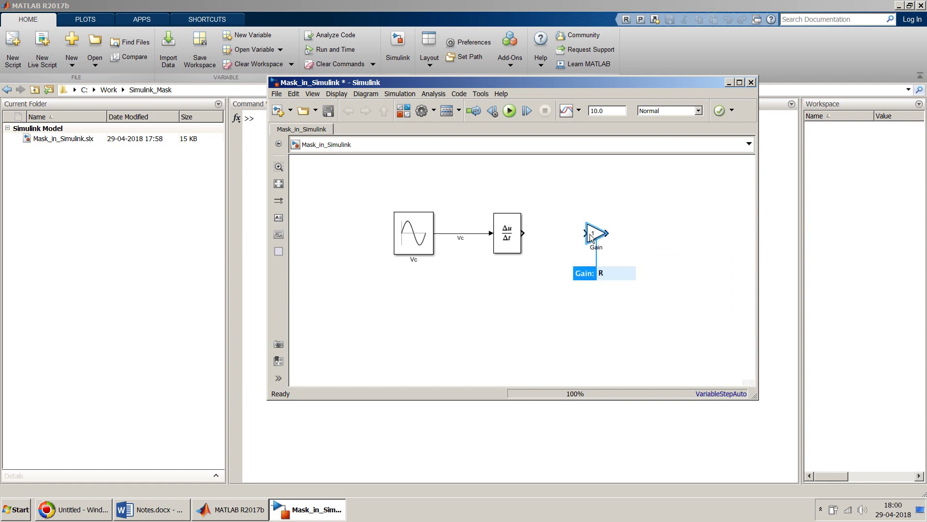
pyautogui.write('*C')
pyautogui.press('Return')
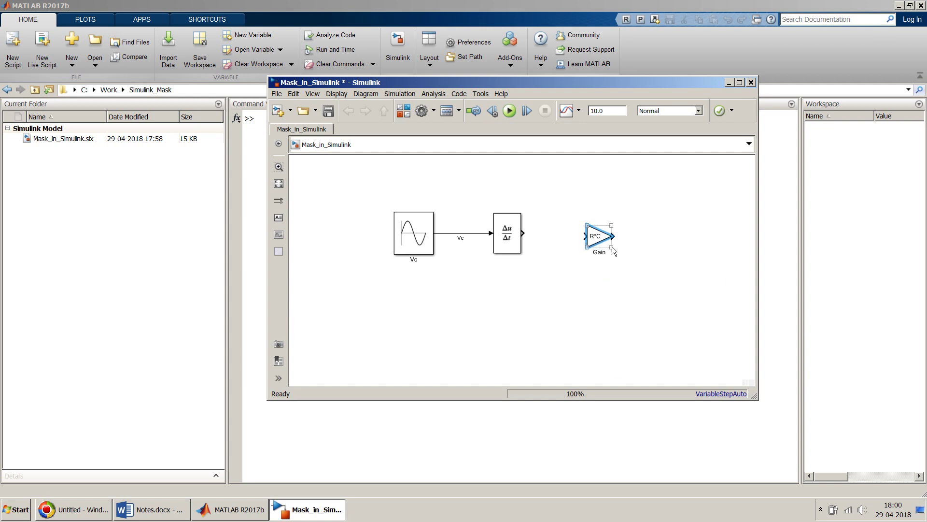
# Connect the Derivative block's output to the enlarged R*C gain and label that signal Vc'
pyautogui.moveTo(613, 246); pyautogui.dragTo(574, 232)
pyautogui.click(537, 233)
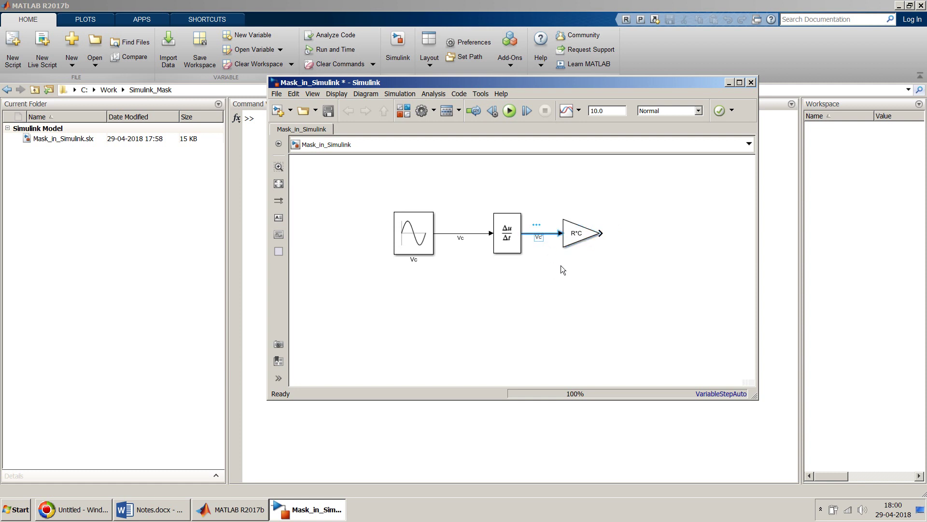
pyautogui.click(575, 271)
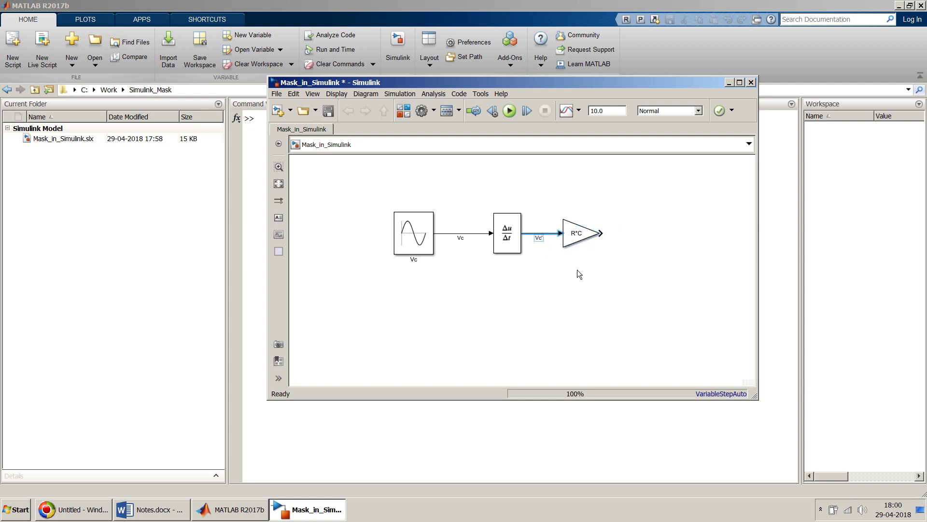
# Place an Add block to the right of the R*C gain
pyautogui.doubleClick(654, 239)
pyautogui.write('Add')
pyautogui.press('Return')
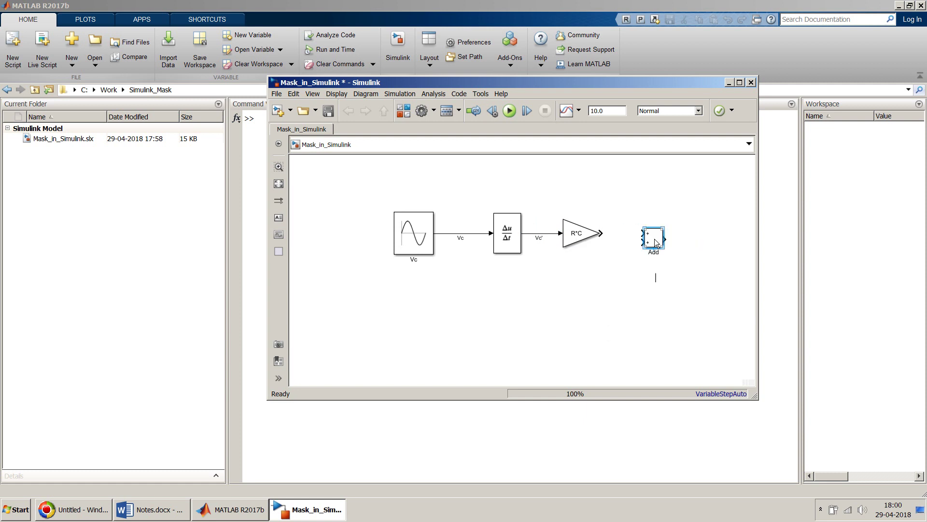
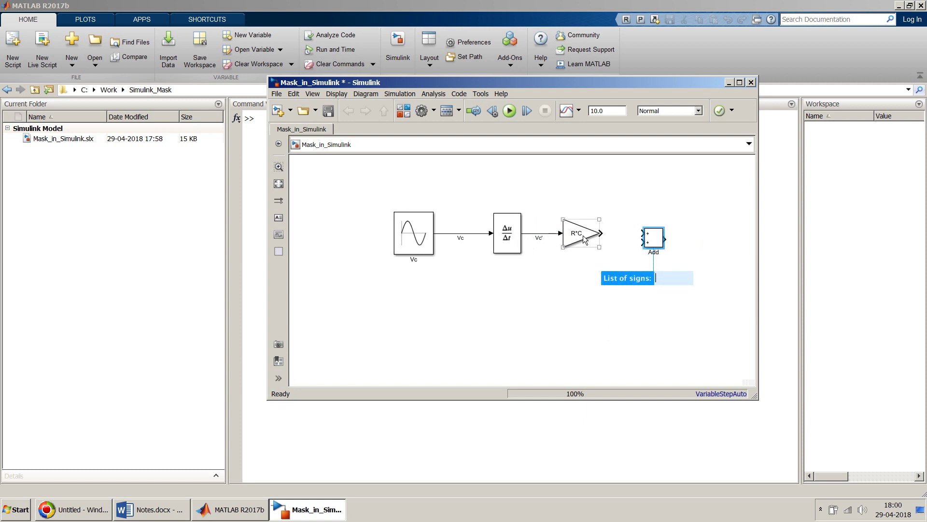
# Connect the R*C gain output and a branch of the Vc signal to the Add block's two inputs, and enlarge the Add block
pyautogui.moveTo(645, 239); pyautogui.dragTo(640, 239)
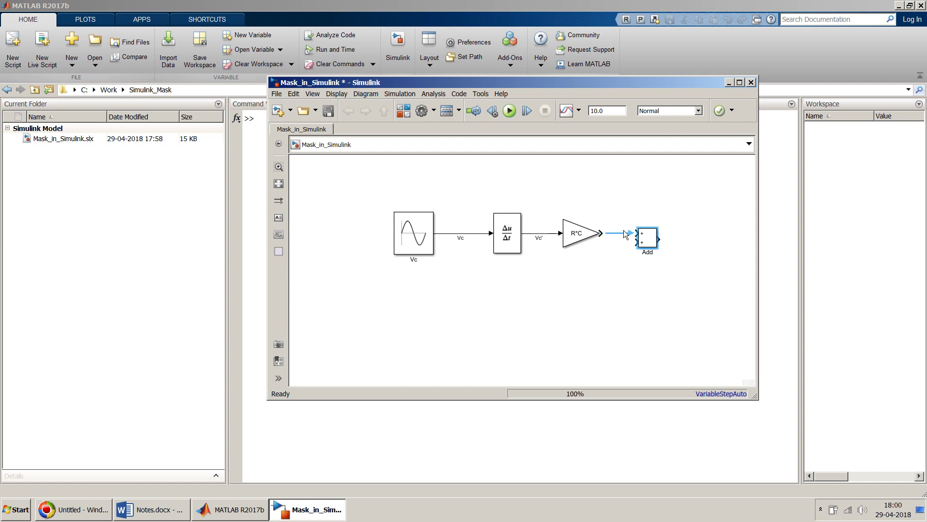
pyautogui.click(626, 233)
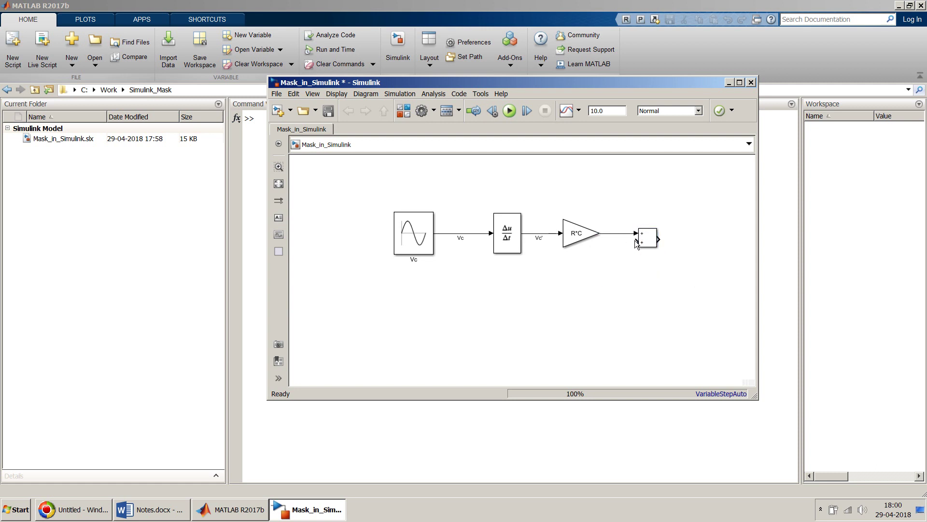
pyautogui.moveTo(637, 242); pyautogui.dragTo(450, 235)
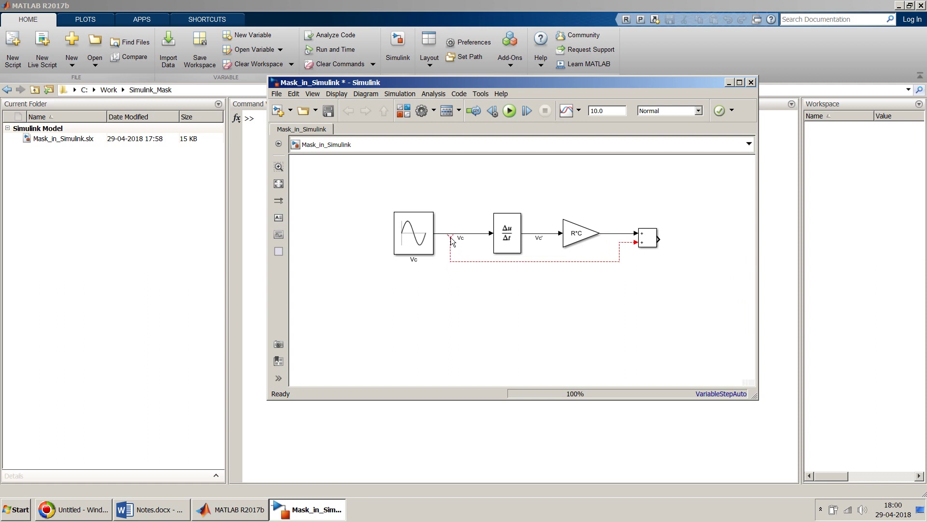
pyautogui.click(656, 244)
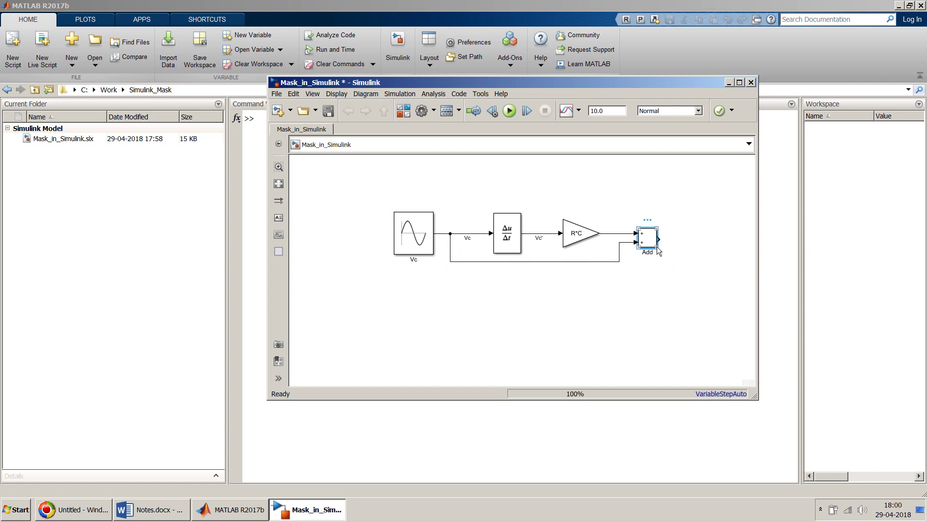
pyautogui.moveTo(657, 248)
pyautogui.mouseDown()
pyautogui.moveTo(669, 271)
pyautogui.moveTo(665, 254)
pyautogui.mouseUp()
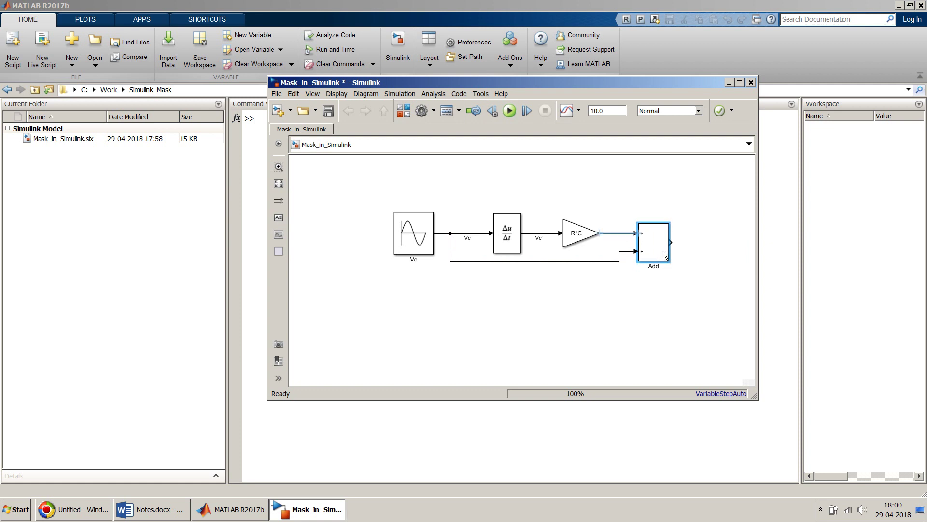
pyautogui.click(714, 235)
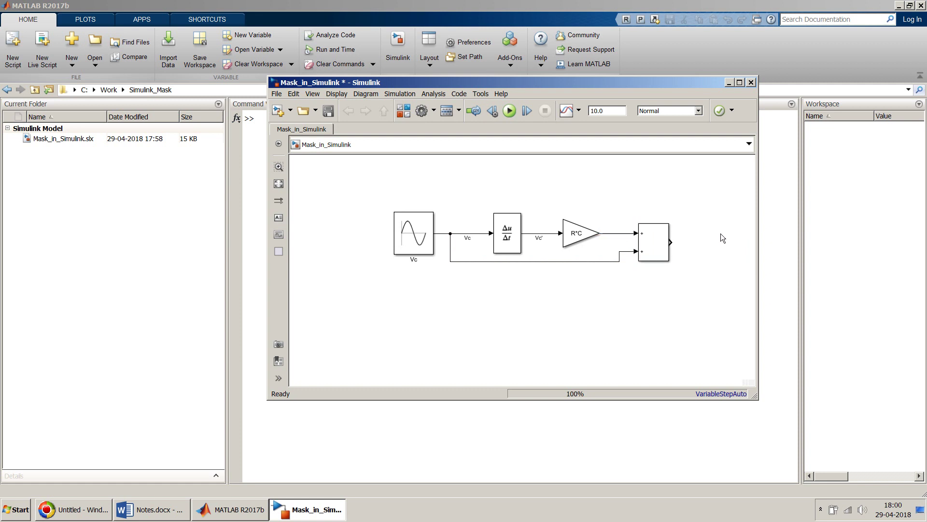
# Add an enlarged Scope with 2 input ports beside the Add block, fed by the Vc signal and the Add output
pyautogui.doubleClick(721, 233)
pyautogui.write('cop')
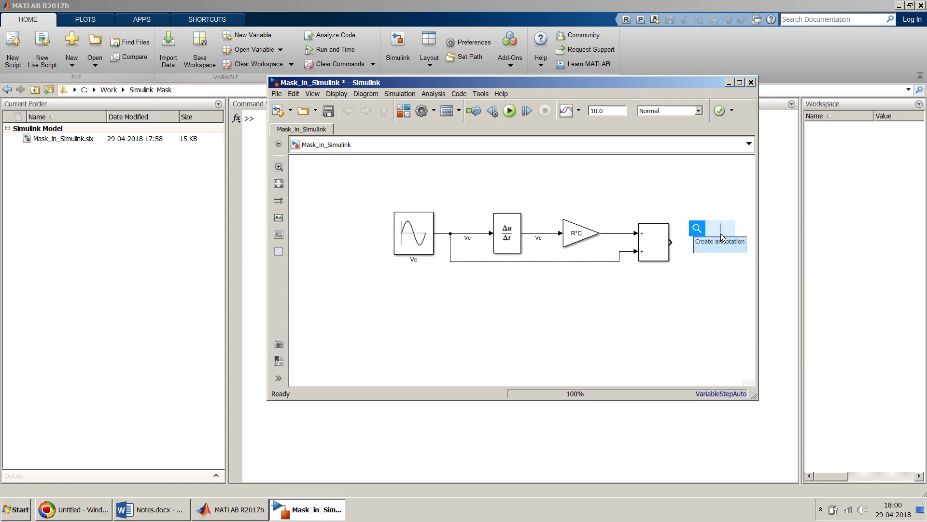
pyautogui.press('Return')
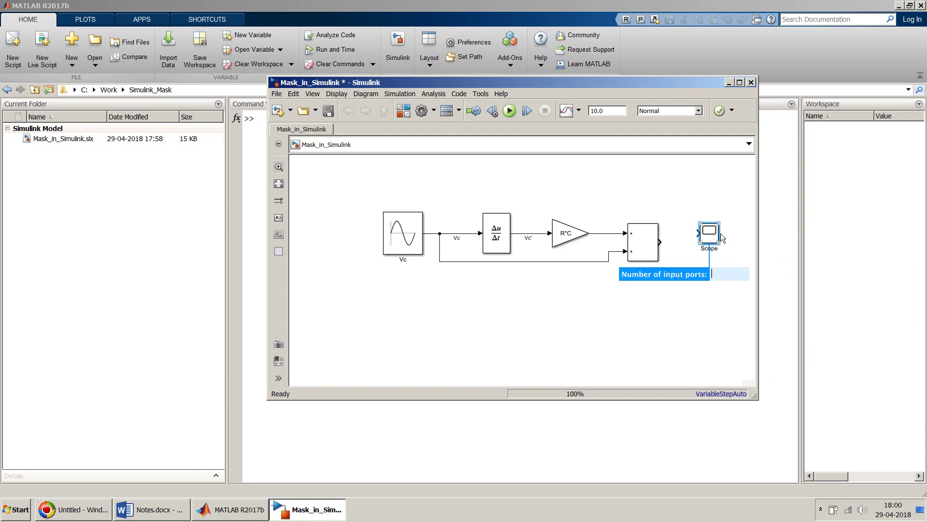
pyautogui.write('2')
pyautogui.press('Return')
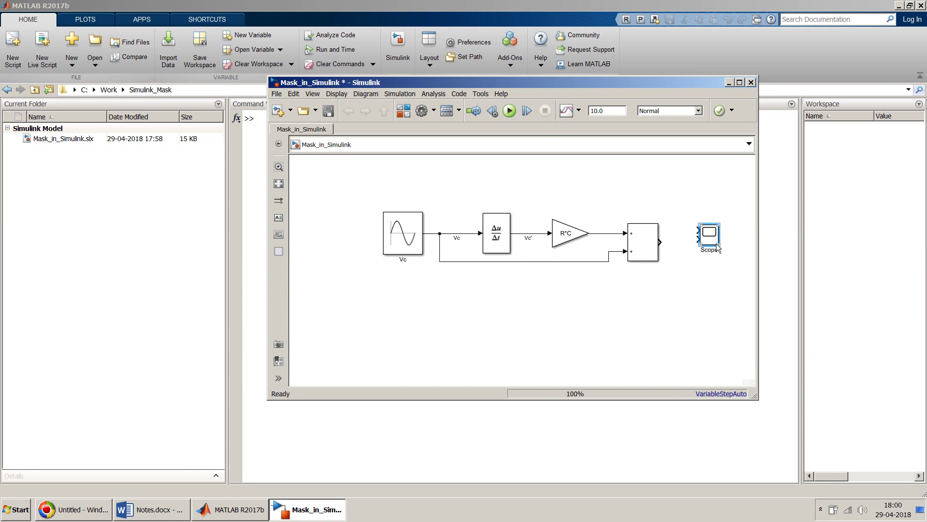
pyautogui.moveTo(720, 248)
pyautogui.mouseDown()
pyautogui.moveTo(725, 277)
pyautogui.moveTo(720, 260)
pyautogui.moveTo(753, 240)
pyautogui.moveTo(727, 234)
pyautogui.mouseUp()
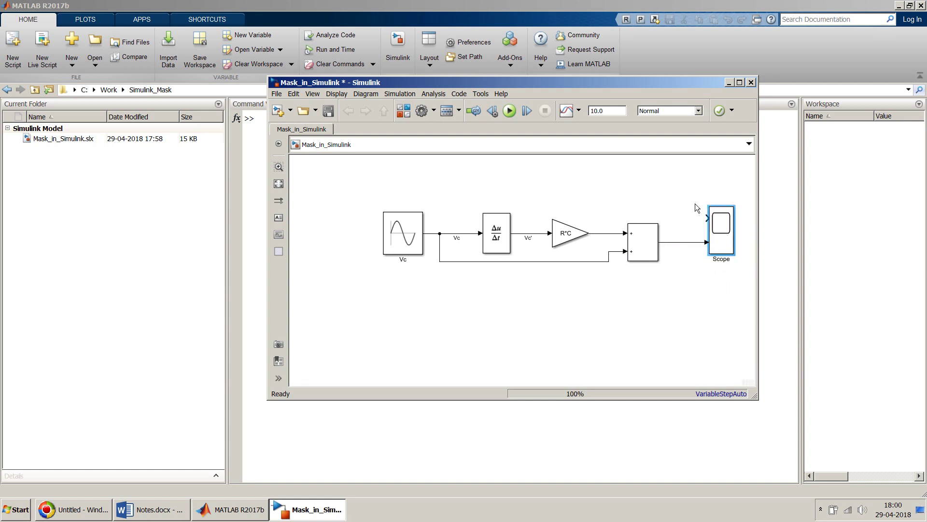
pyautogui.moveTo(707, 218); pyautogui.dragTo(445, 235)
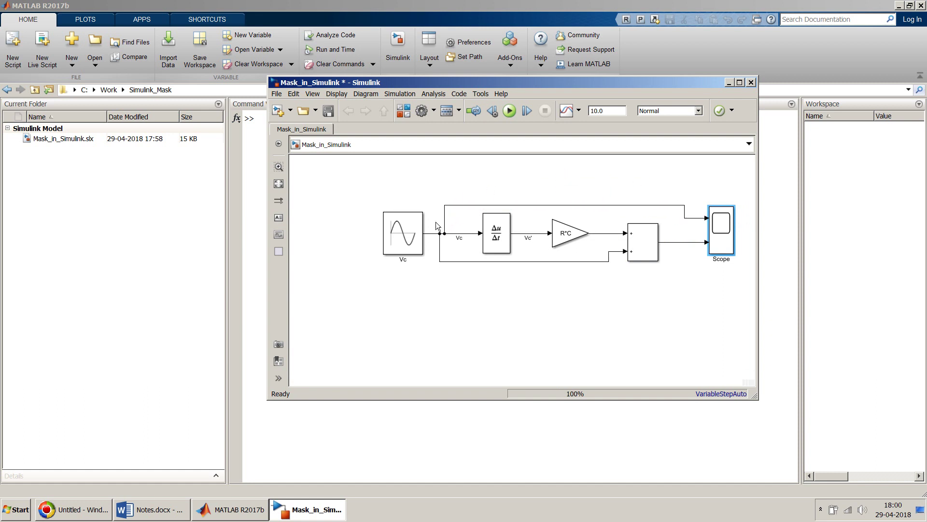
# Save the Mask_in_Simulink model and run the simulation
pyautogui.hotkey('ctrl', 's')
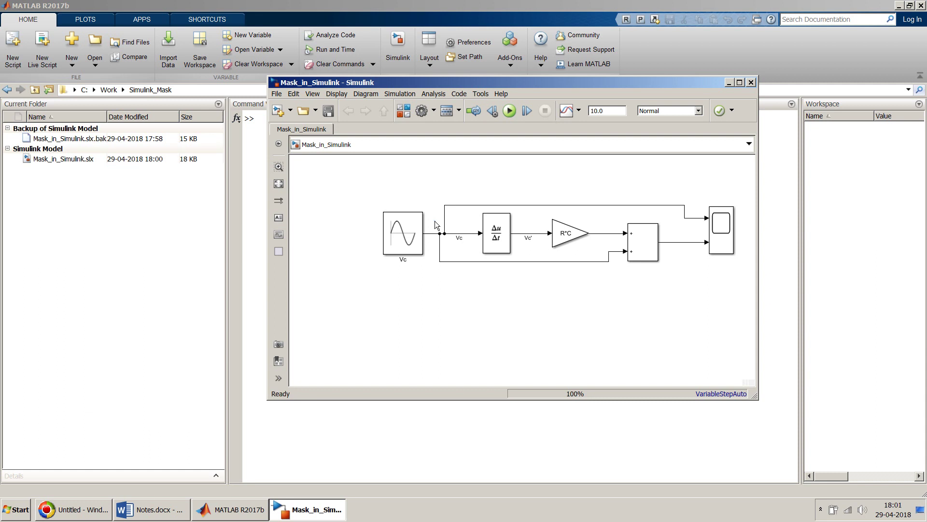
pyautogui.click(563, 238)
pyautogui.click(494, 252)
pyautogui.click(511, 117)
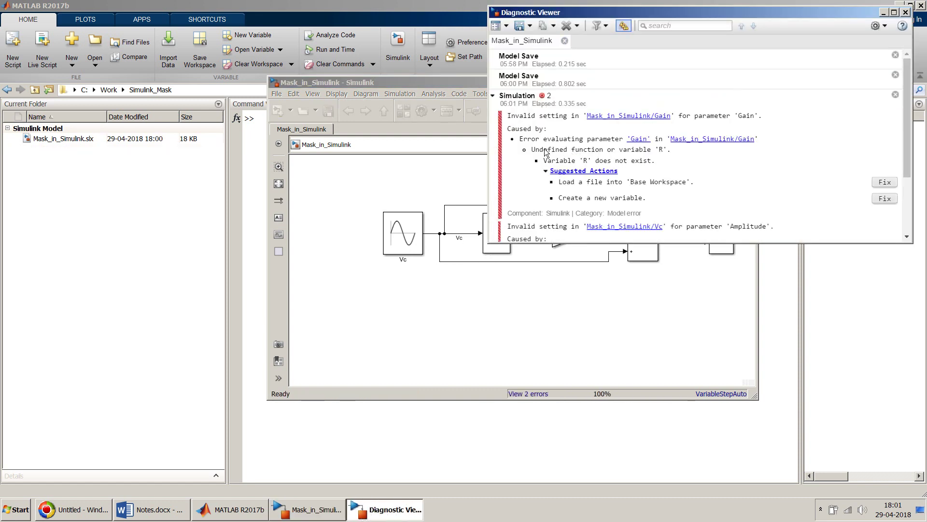
# Examine the simulation error for the Gain parameter and its suggested actions, and close the Diagnostic Viewer
pyautogui.moveTo(533, 149); pyautogui.dragTo(674, 154)
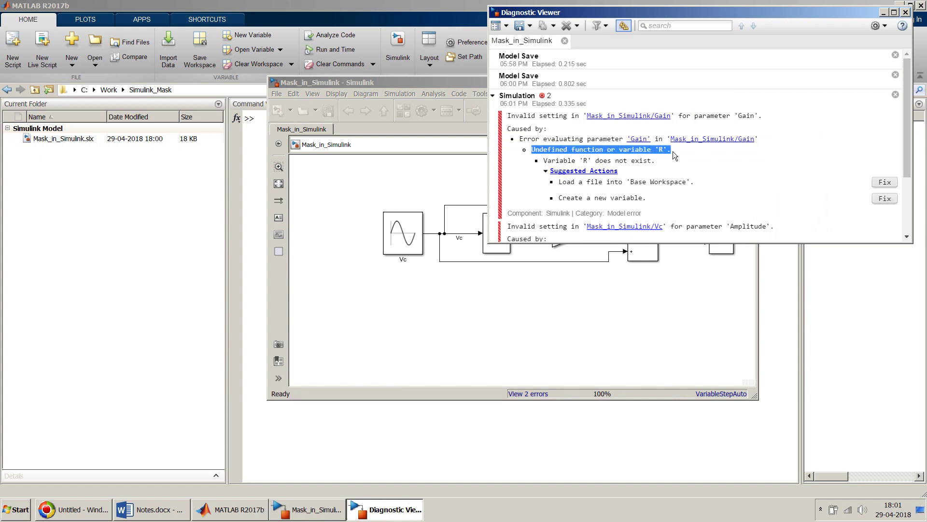
pyautogui.click(627, 184)
pyautogui.moveTo(627, 184); pyautogui.dragTo(671, 187)
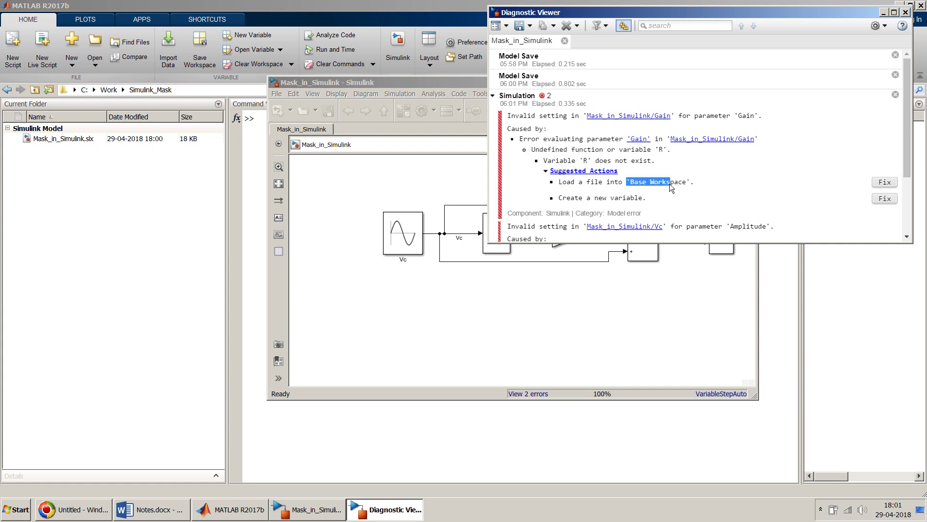
pyautogui.click(906, 12)
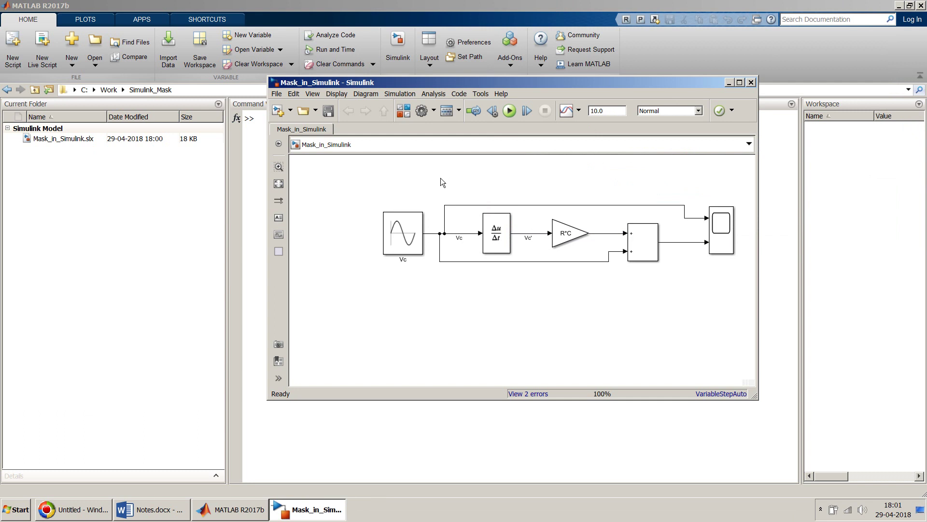
# Shift the Vc source slightly left and group it with the Derivative, Gain and Add blocks into a subsystem, leaving the Scope outside
pyautogui.moveTo(398, 240); pyautogui.dragTo(385, 240)
pyautogui.click(360, 202)
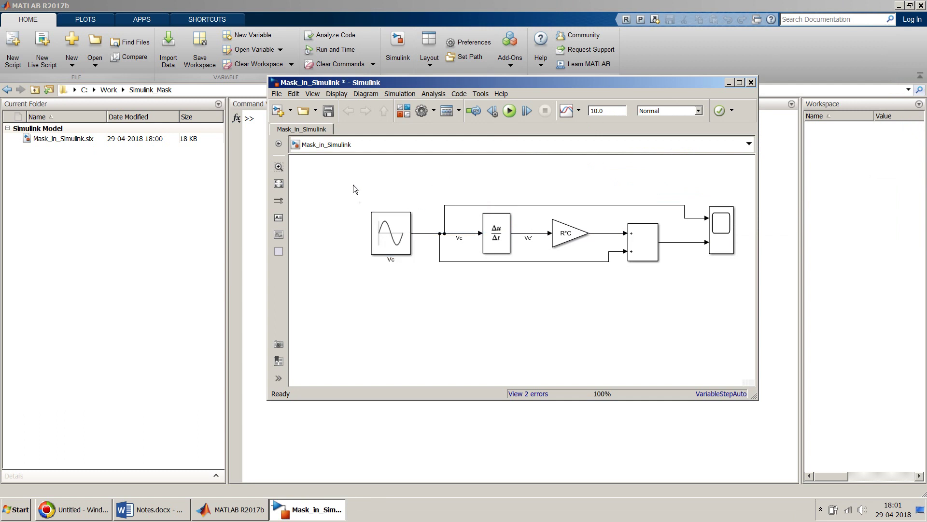
pyautogui.moveTo(353, 181); pyautogui.dragTo(670, 290)
pyautogui.moveTo(680, 289)
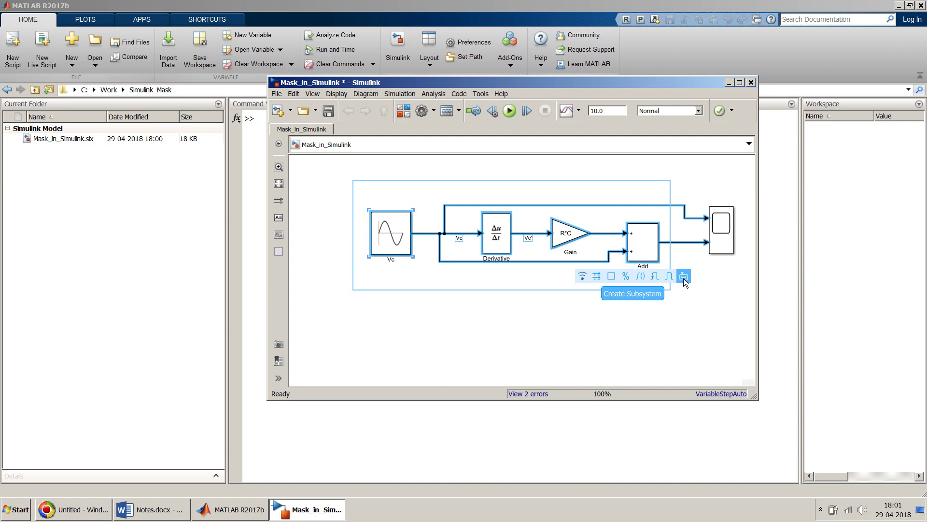
pyautogui.click(684, 277)
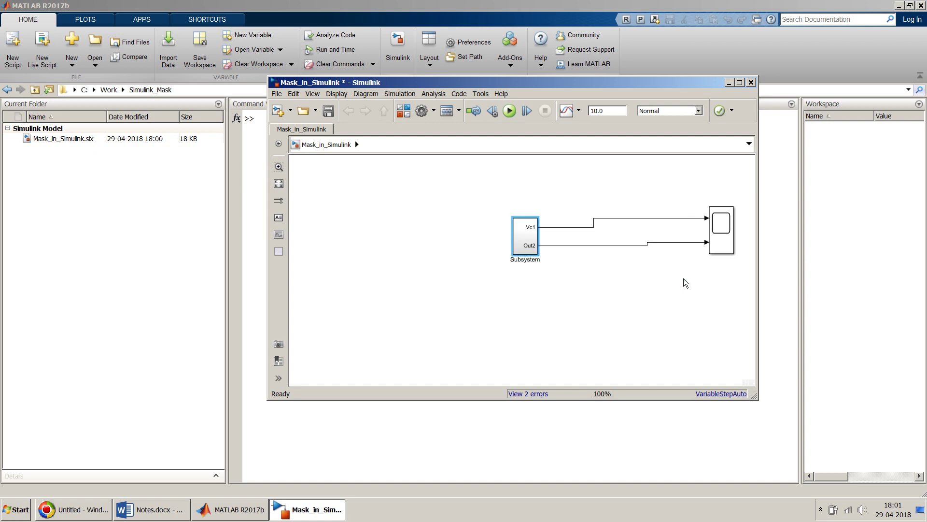
# Enlarge the Subsystem block so its outputs line up with the Scope inputs, and check its contents before returning to the top level
pyautogui.click(525, 243)
pyautogui.moveTo(514, 255); pyautogui.dragTo(505, 232)
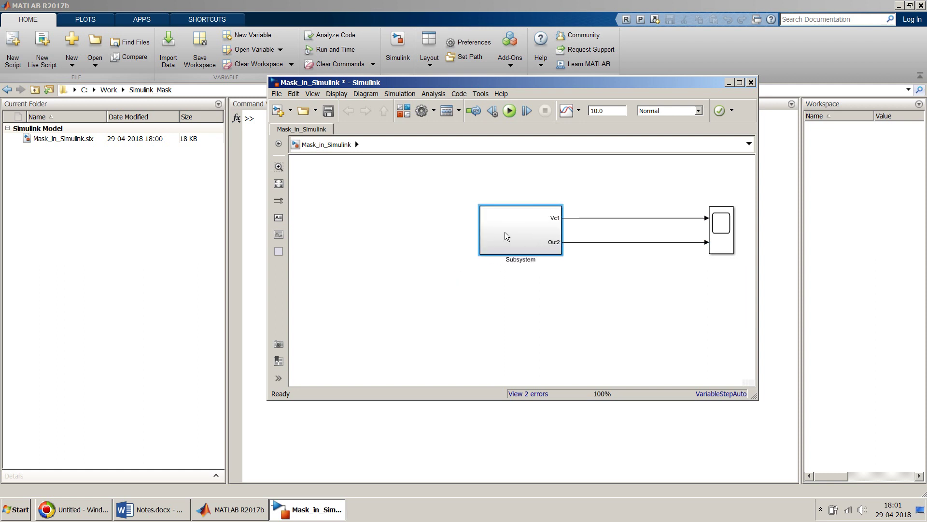
pyautogui.doubleClick(505, 232)
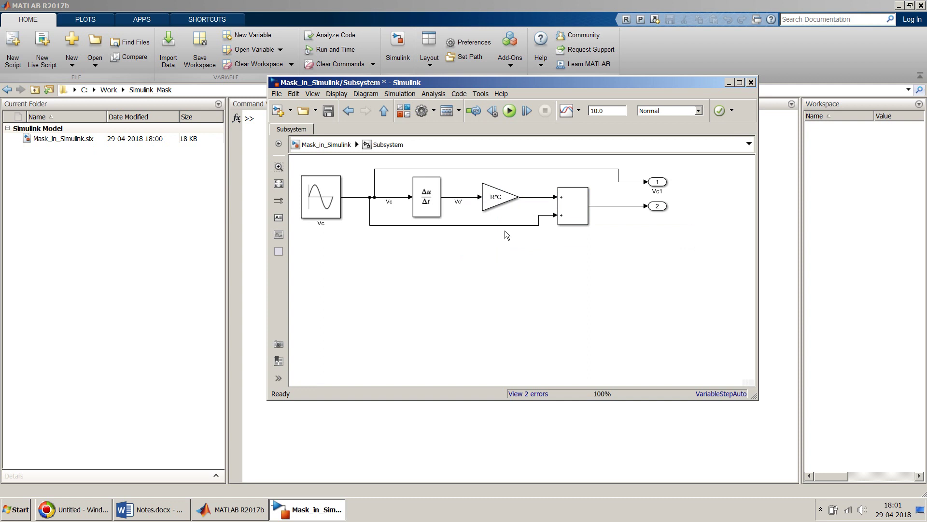
pyautogui.click(342, 146)
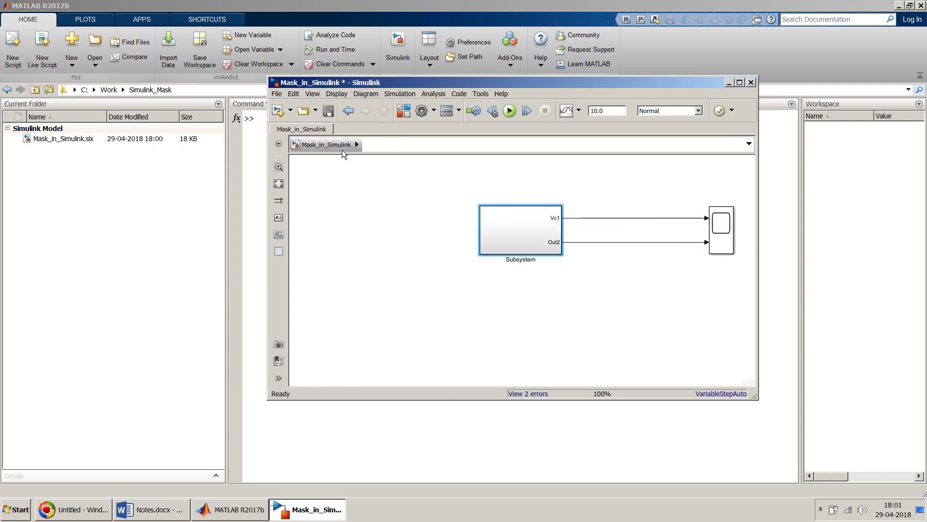
# Create a mask on the Subsystem block
pyautogui.rightClick(505, 229)
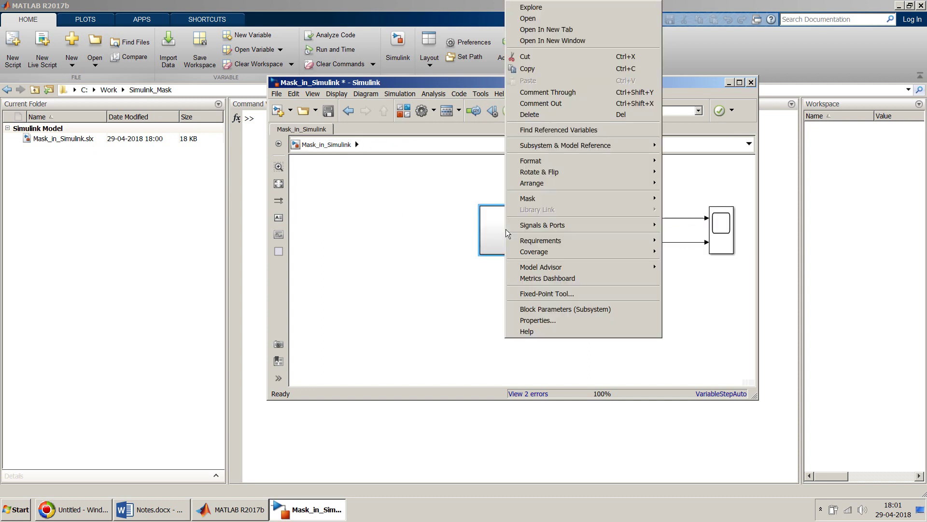
pyautogui.moveTo(642, 199)
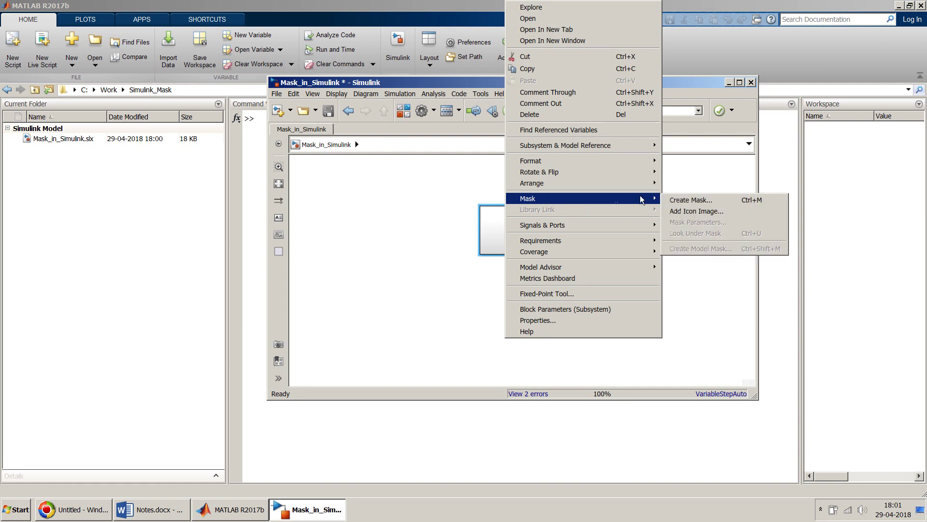
pyautogui.click(681, 199)
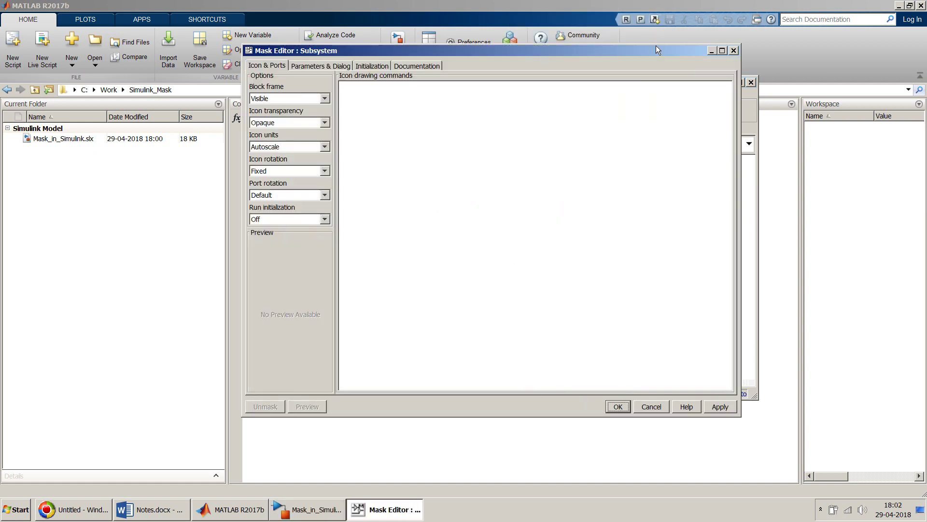
# Arrange the Mask Editor and the model window side by side so the Subsystem block stays visible
pyautogui.moveTo(656, 48); pyautogui.dragTo(519, 88)
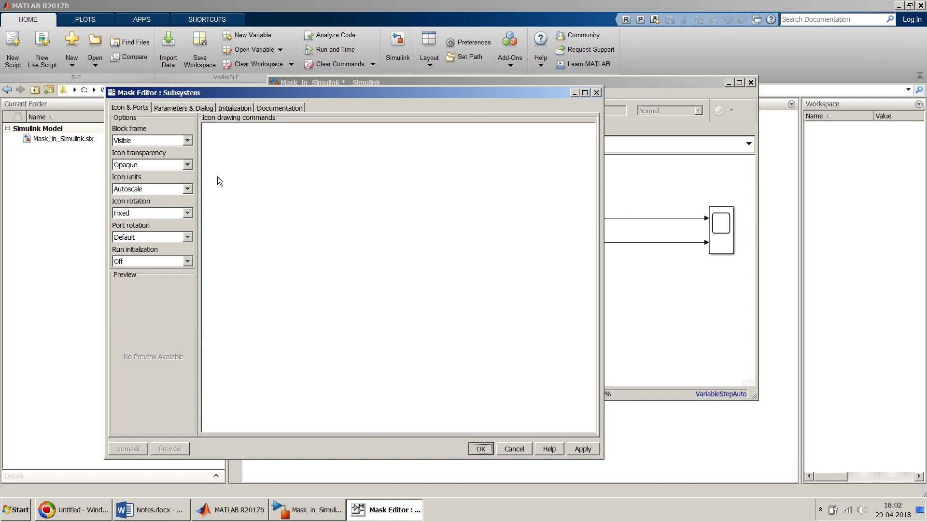
pyautogui.moveTo(262, 91); pyautogui.dragTo(251, 70)
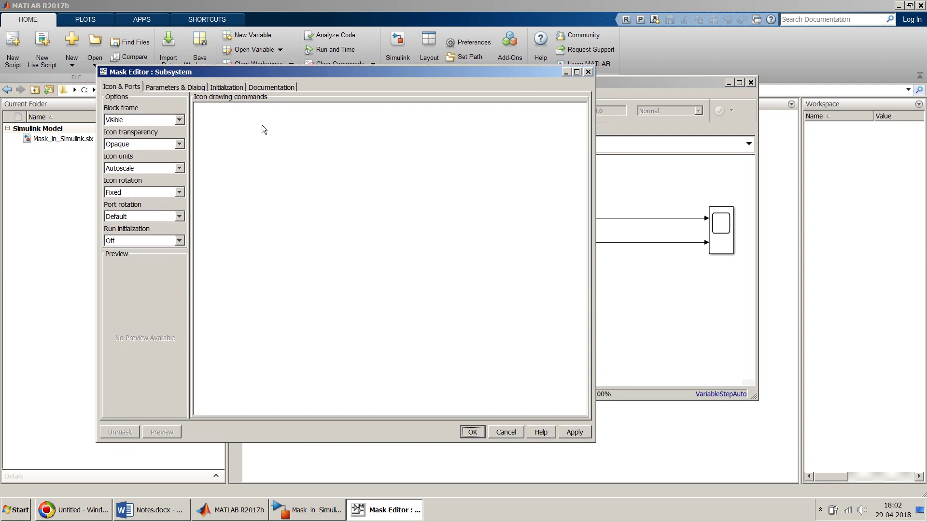
pyautogui.moveTo(428, 68); pyautogui.dragTo(377, 69)
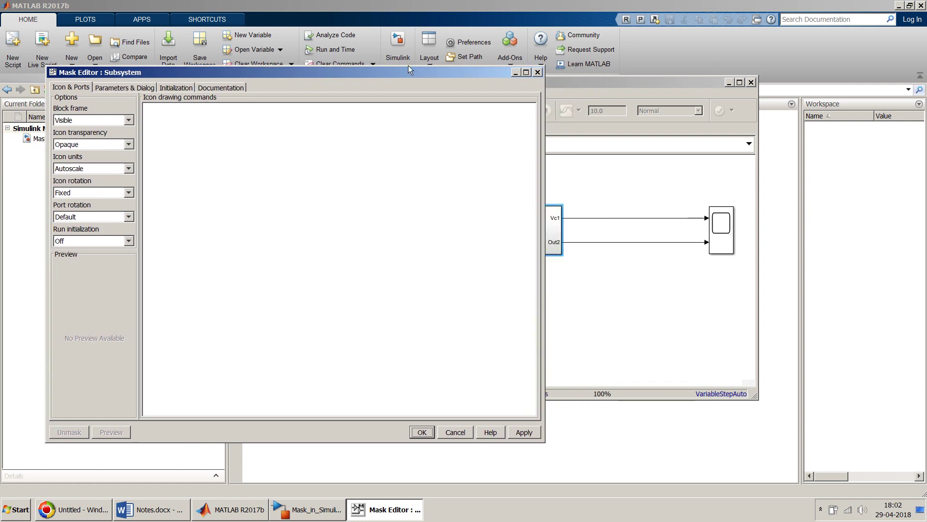
pyautogui.moveTo(553, 77); pyautogui.dragTo(667, 63)
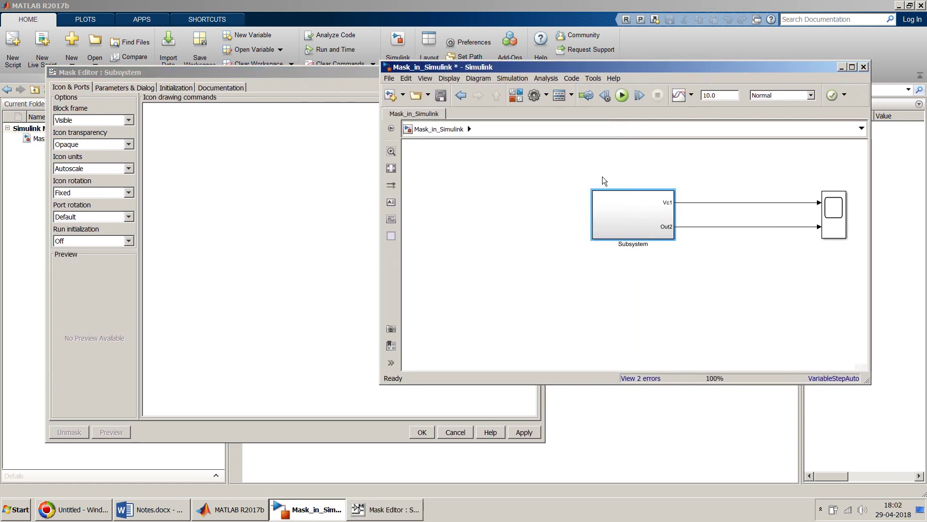
pyautogui.click(349, 211)
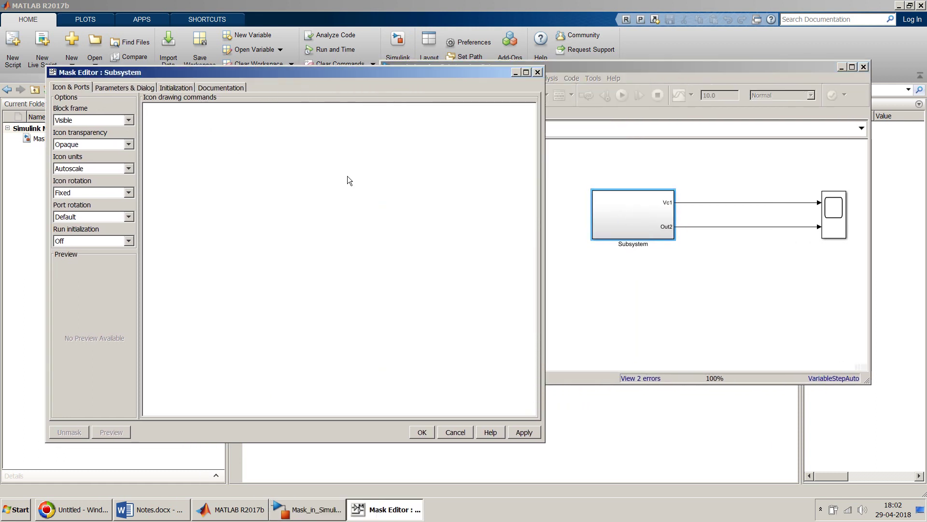
# Check the equation in Notes.docx and add an edit parameter to the mask with prompt Voltage Capacitance and name Vc
pyautogui.click(131, 89)
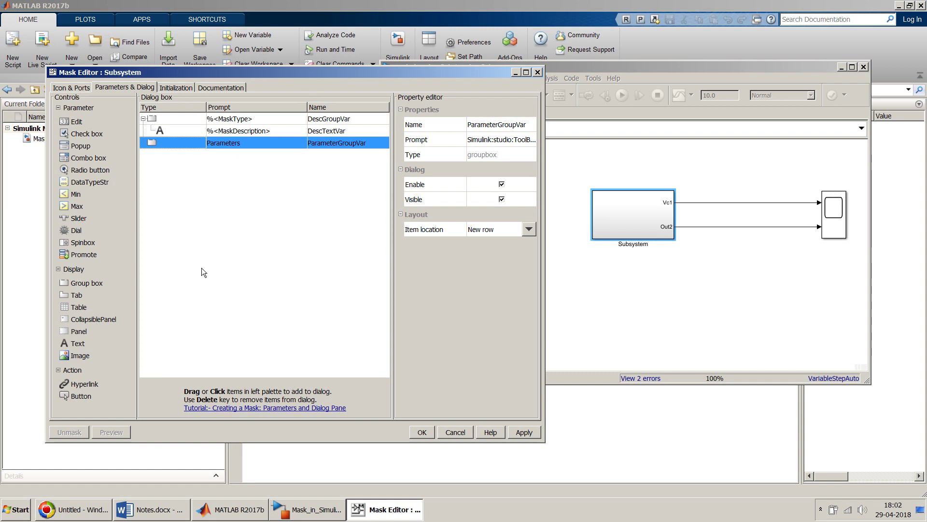
pyautogui.click(147, 512)
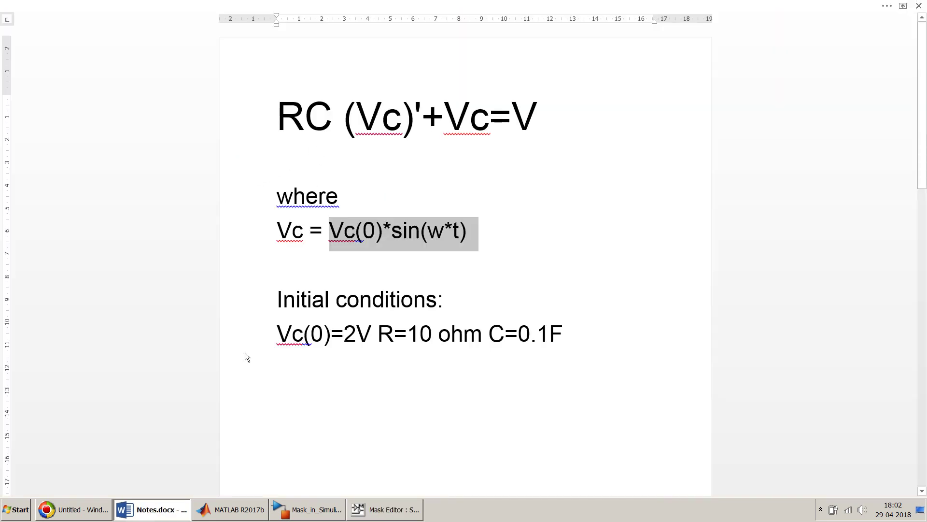
pyautogui.click(178, 513)
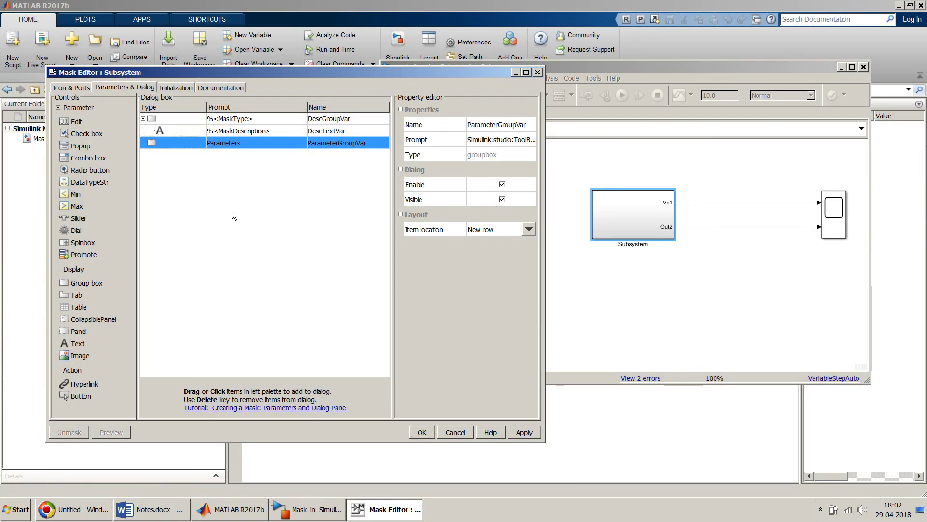
pyautogui.click(77, 121)
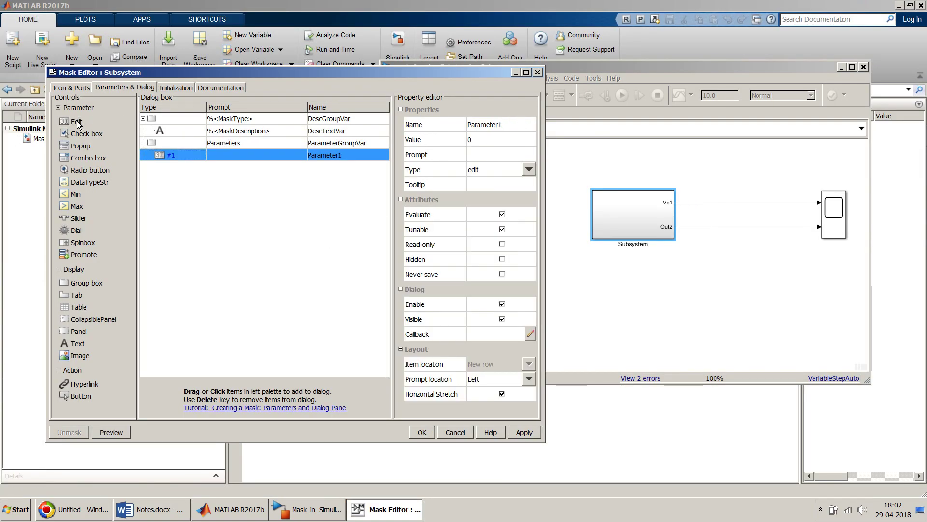
pyautogui.click(228, 157)
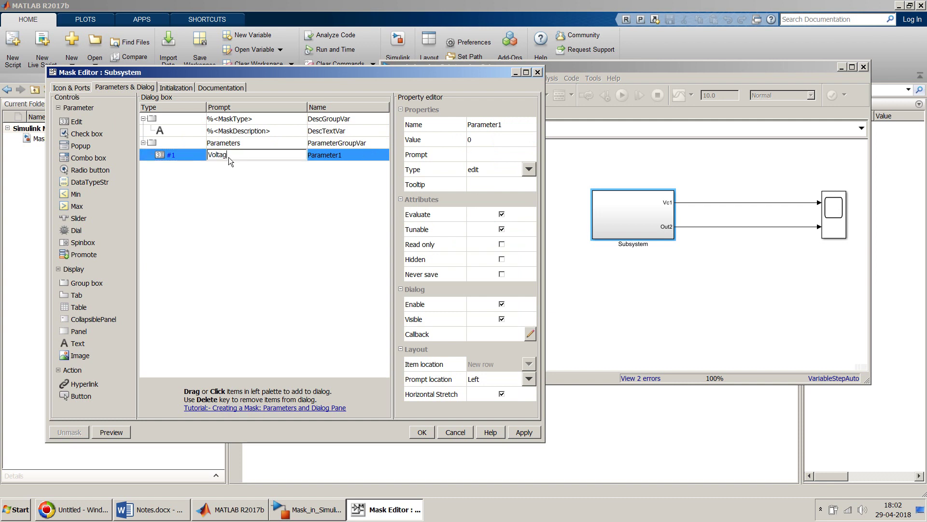
pyautogui.write('Voltage Capacitance')
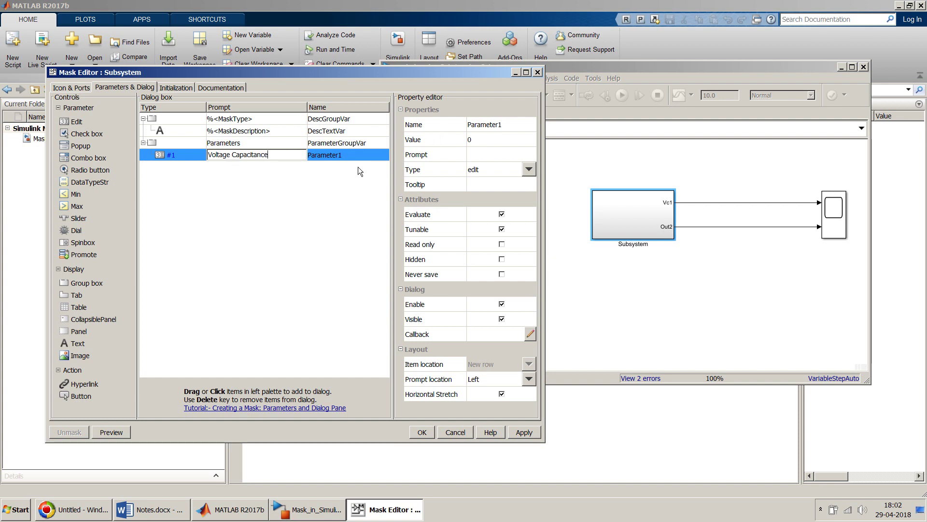
pyautogui.click(358, 157)
pyautogui.write('Vc')
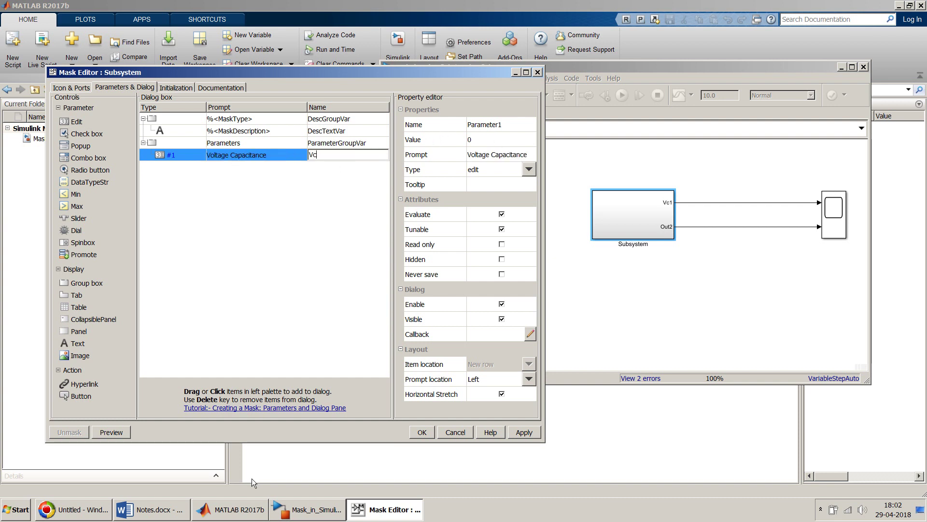
# Look up the initial conditions in Notes.docx and set the Vc parameter's value to 2
pyautogui.click(161, 519)
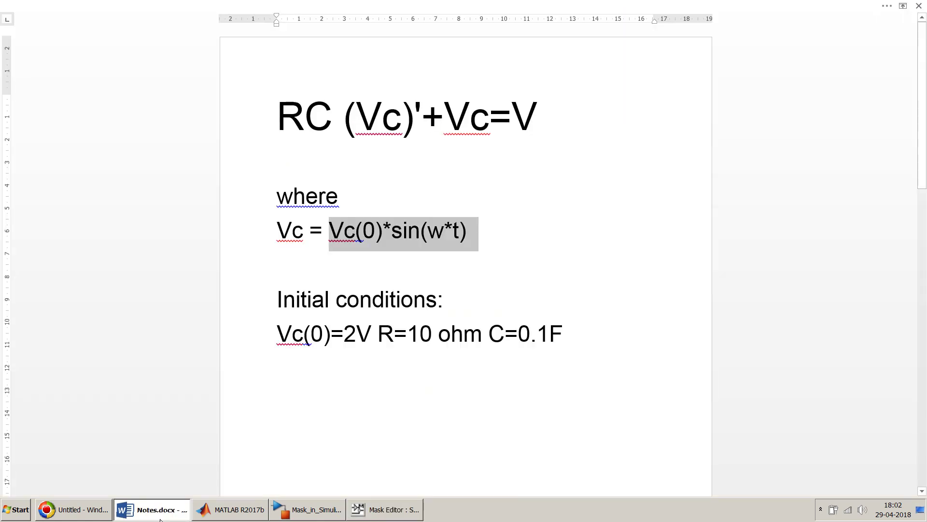
pyautogui.moveTo(346, 334); pyautogui.dragTo(362, 334)
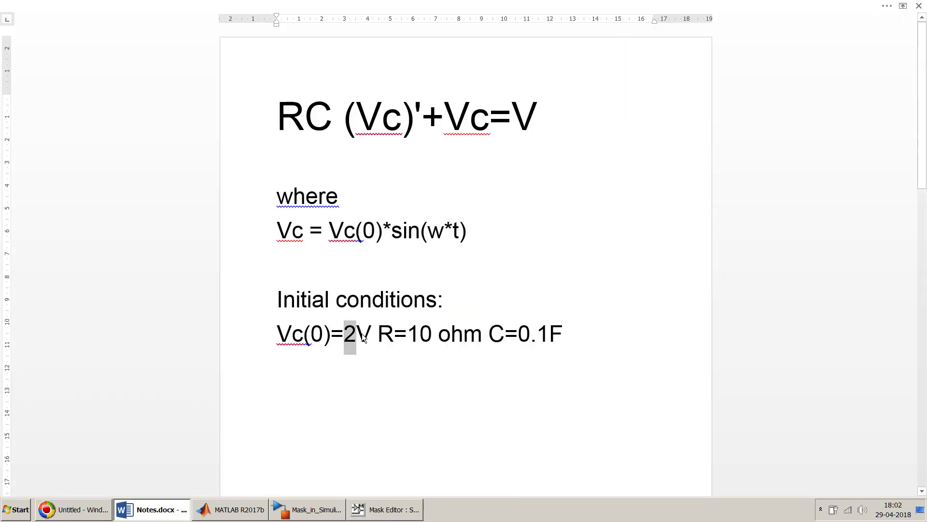
pyautogui.hotkey('alt', 'Tab')
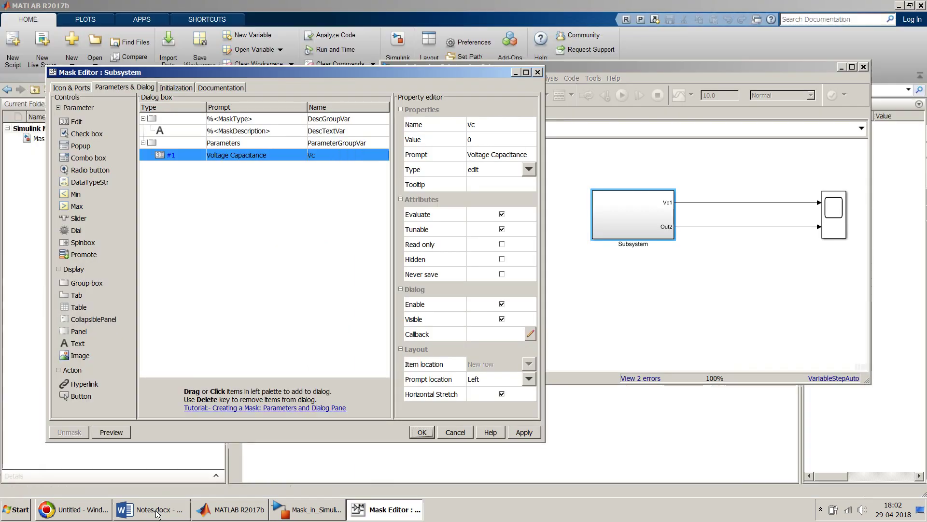
pyautogui.click(475, 140)
pyautogui.write('2')
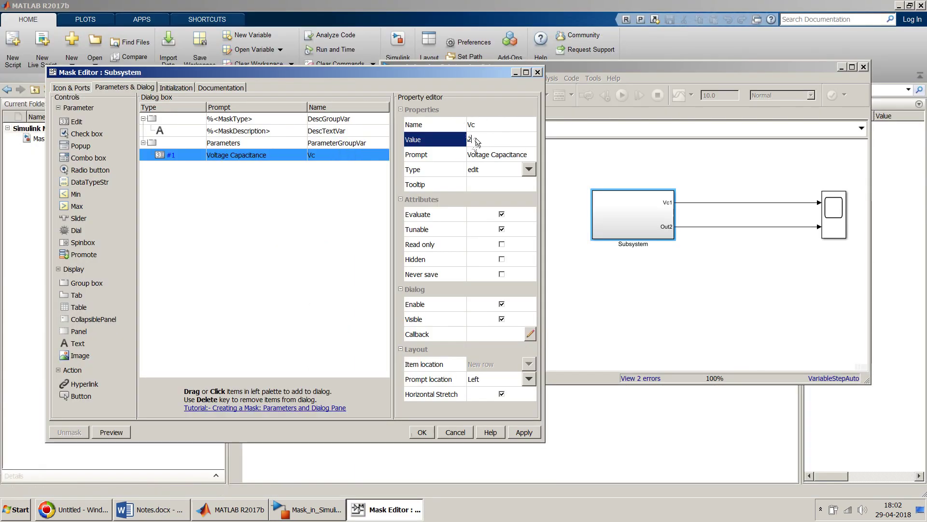
# Add a second edit parameter to the mask with prompt Resistance, name R and value 10
pyautogui.click(92, 121)
pyautogui.click(246, 166)
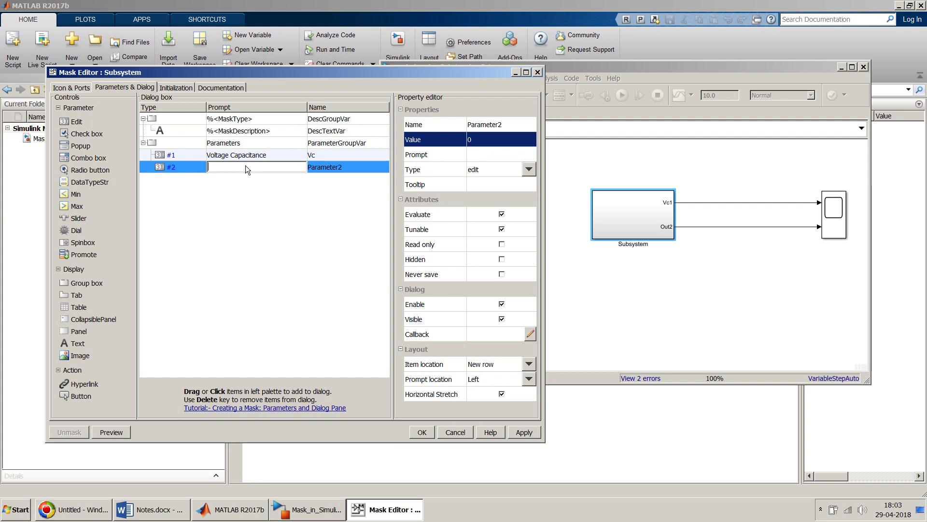
pyautogui.write('Res')
pyautogui.write('istance')
pyautogui.click(352, 170)
pyautogui.write('R')
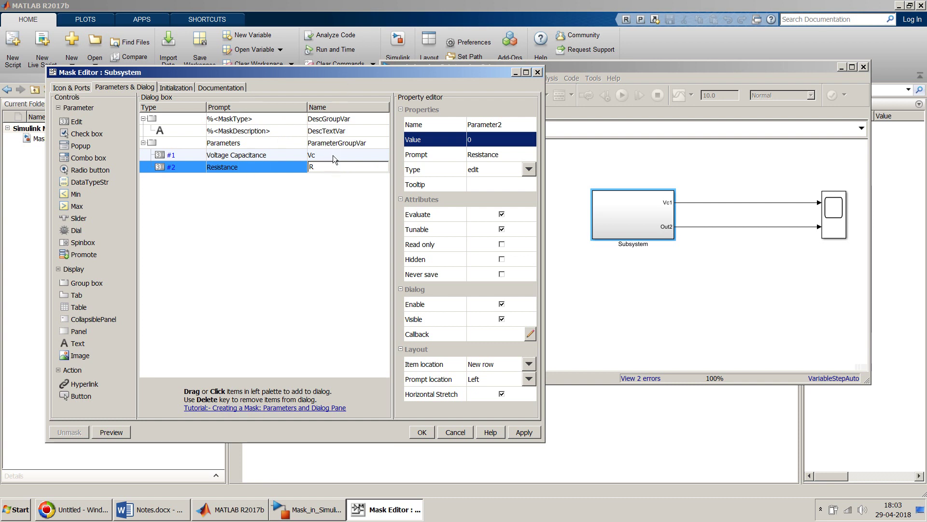
pyautogui.click(486, 140)
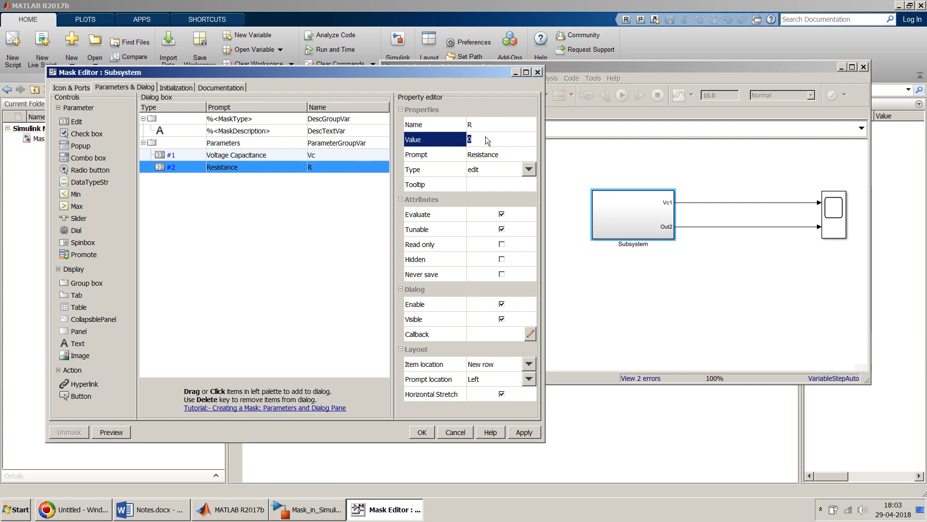
pyautogui.write('10')
pyautogui.click(269, 241)
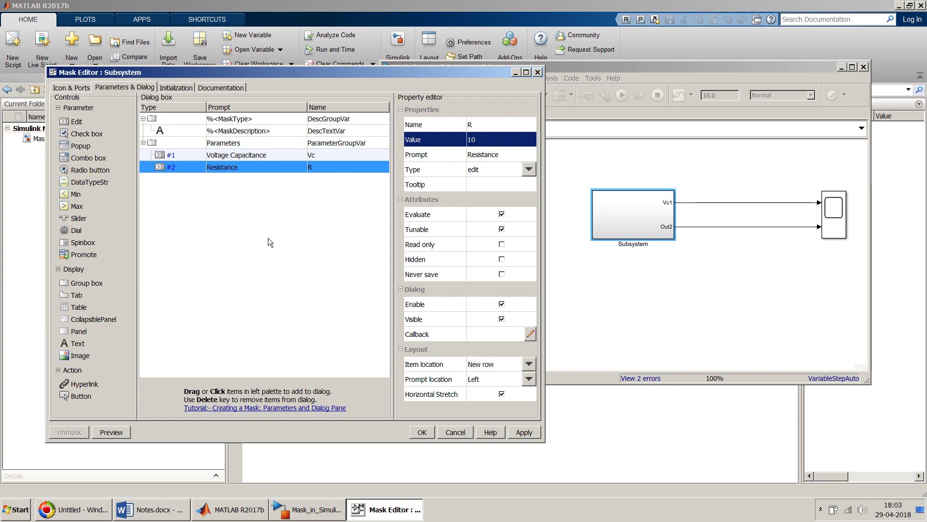
# Add a third edit parameter to the mask with prompt Capacitance and name C
pyautogui.click(77, 123)
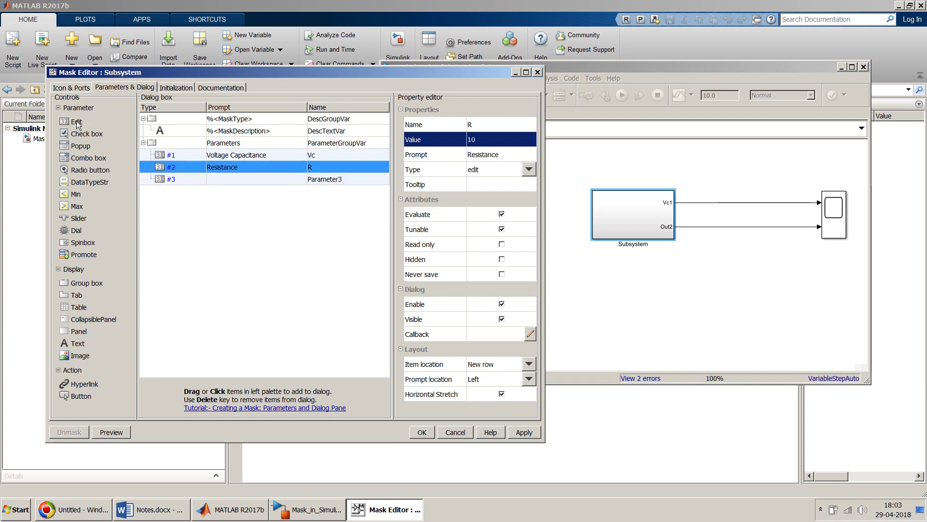
pyautogui.click(230, 179)
pyautogui.click(230, 178)
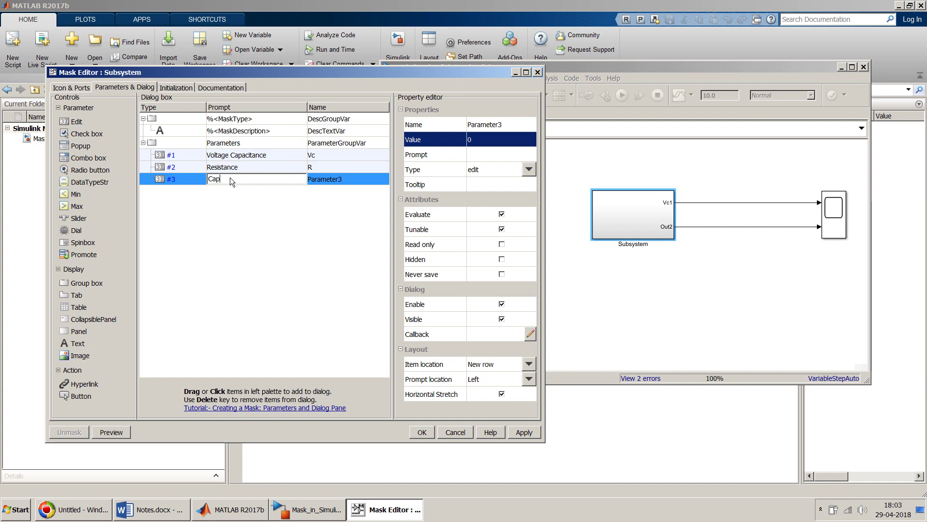
pyautogui.write('Capacitance')
pyautogui.press('BackSpace')
pyautogui.press('BackSpace')
pyautogui.press('BackSpace')
pyautogui.press('BackSpace')
pyautogui.press('BackSpace')
pyautogui.write('itance')
pyautogui.press('BackSpace')
pyautogui.press('BackSpace')
pyautogui.press('BackSpace')
pyautogui.press('BackSpace')
pyautogui.write('anca')
pyautogui.press('Left')
pyautogui.press('Left')
pyautogui.press('Left')
pyautogui.press('Left')
pyautogui.press('BackSpace')
pyautogui.press('Tab')
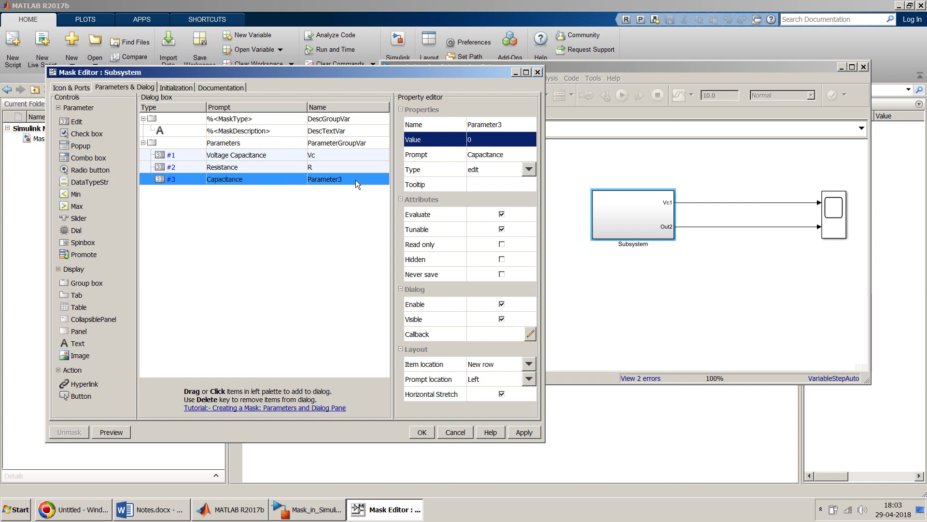
pyautogui.write('C')
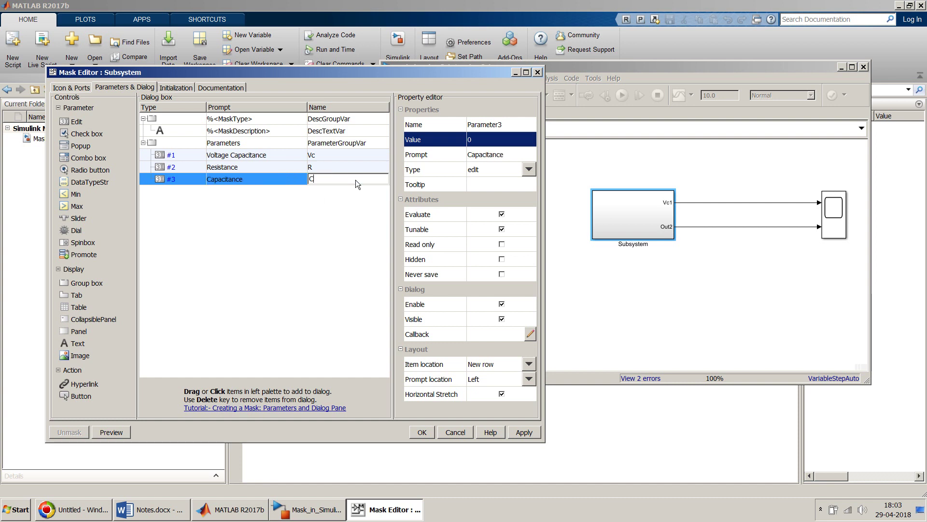
# Set the C parameter's value to 0.1 and apply the mask to the Subsystem block
pyautogui.click(509, 137)
pyautogui.write('.1')
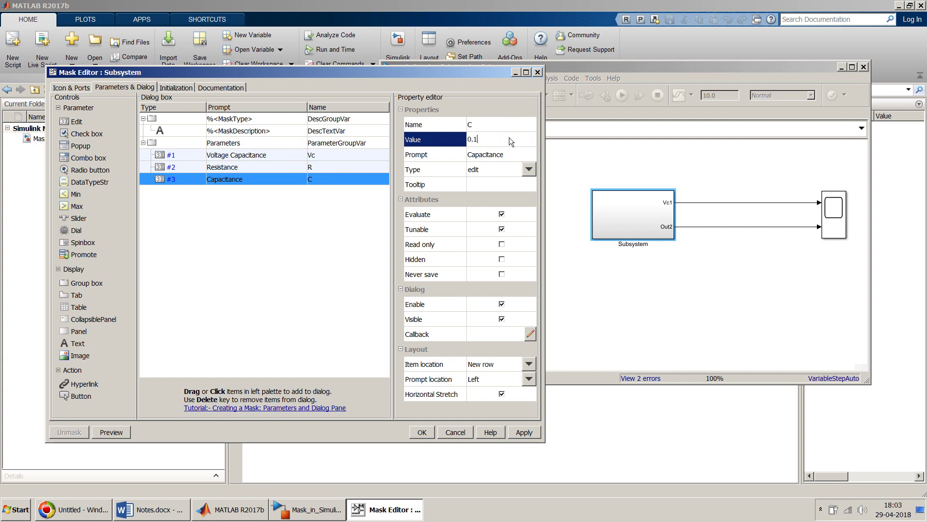
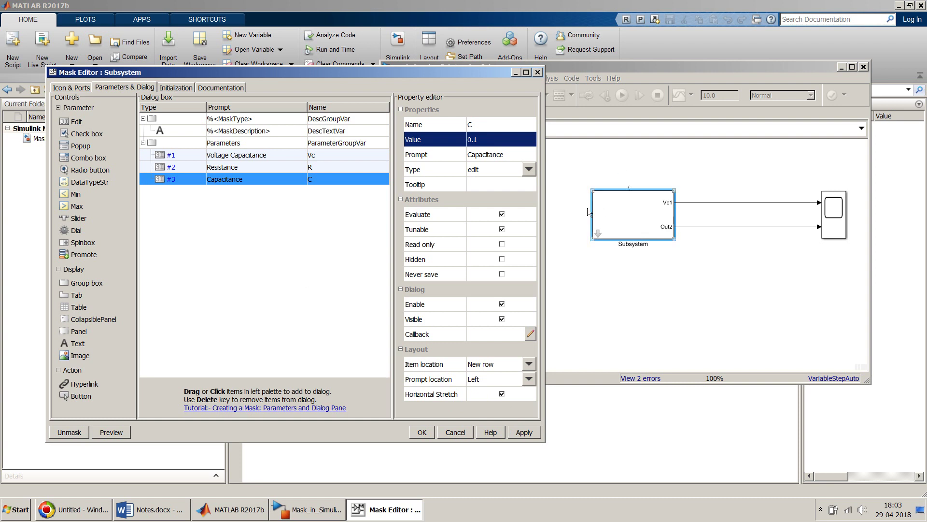
pyautogui.click(622, 199)
# Start a disp( icon drawing command for the mask and copy the equation RC (Vc)'+Vc=V from Notes.docx
pyautogui.click(82, 89)
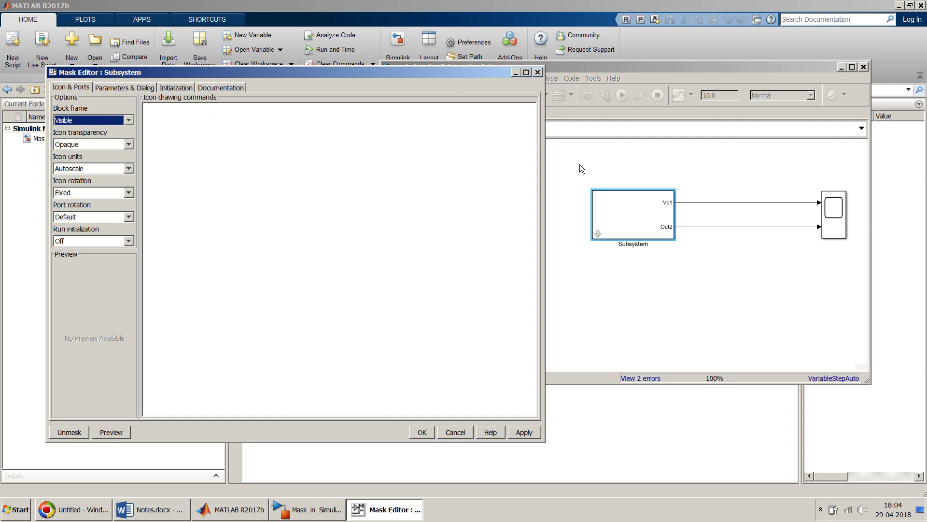
pyautogui.click(277, 139)
pyautogui.write('di')
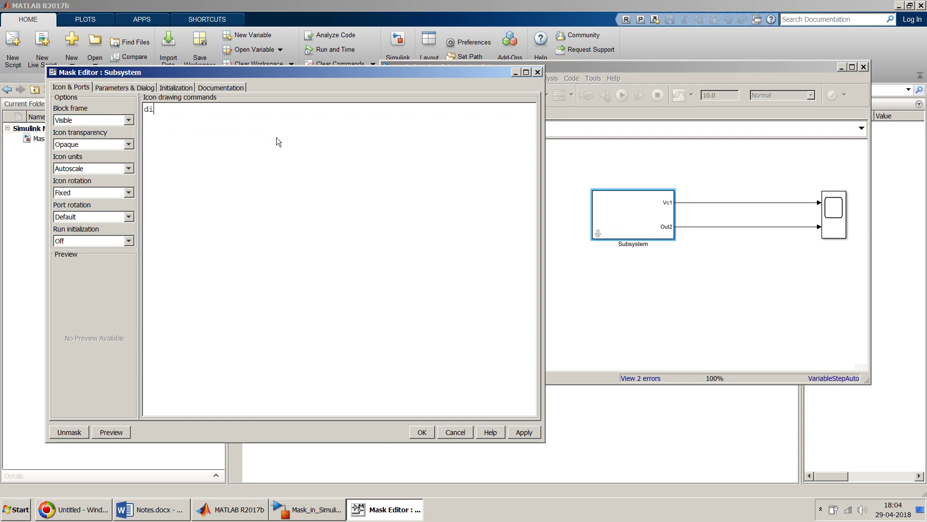
pyautogui.write('sp(')
pyautogui.click(155, 517)
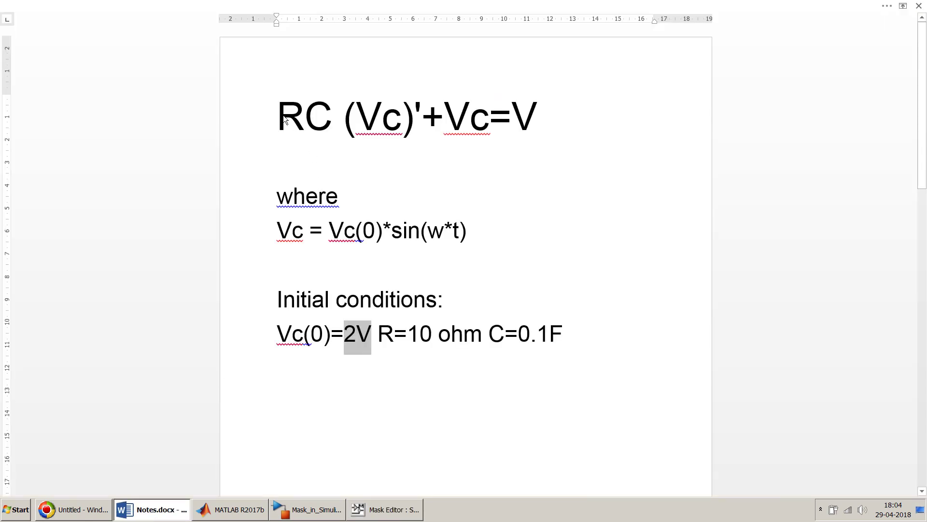
pyautogui.moveTo(283, 115); pyautogui.dragTo(532, 112)
pyautogui.hotkey('ctrl', 'c')
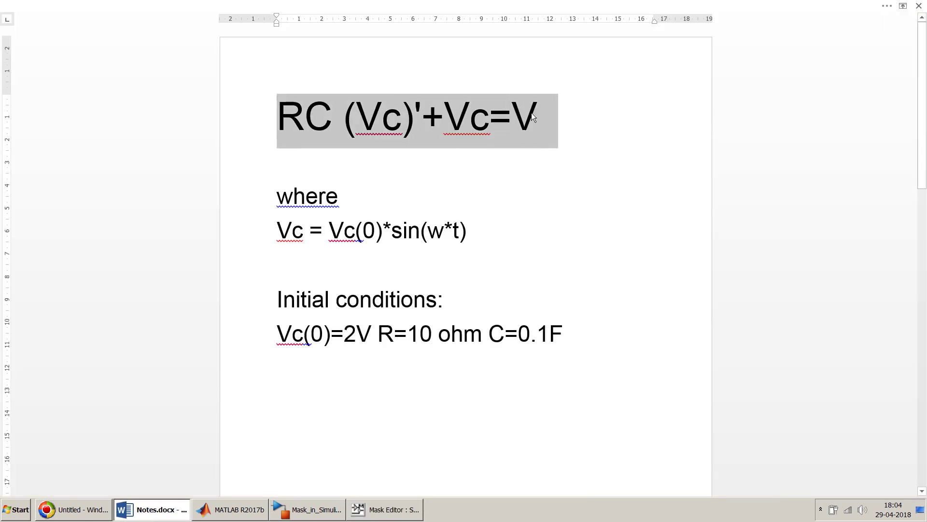
pyautogui.hotkey('alt', 'Tab')
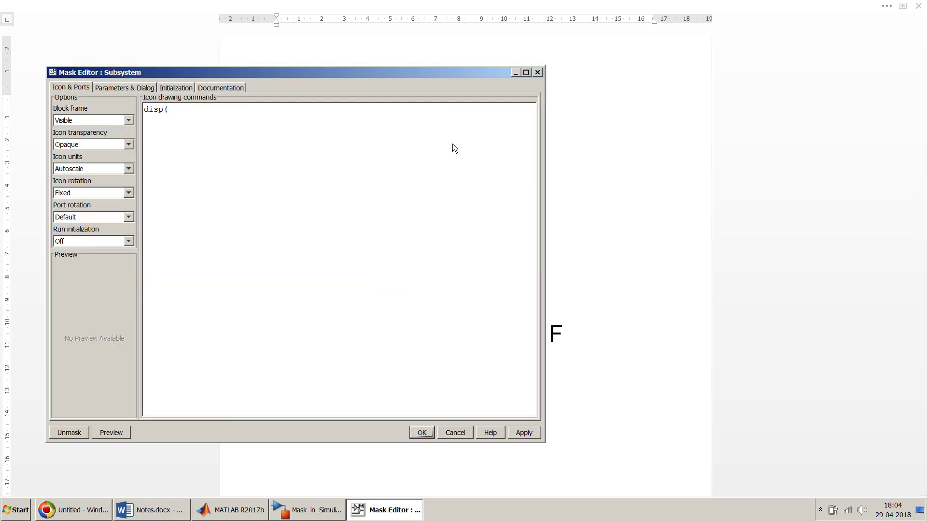
# Complete the icon drawing command as disp('RC (Vc)''+Vc=V') using the copied equation, and apply it to the Subsystem mask
pyautogui.click(357, 142)
pyautogui.write("'")
pyautogui.hotkey('ctrl', 'v')
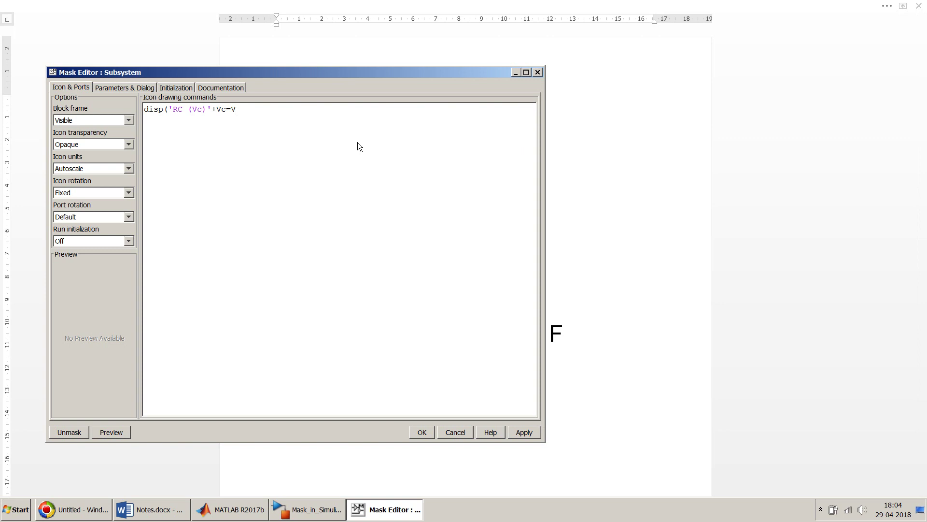
pyautogui.write(")'")
pyautogui.click(295, 510)
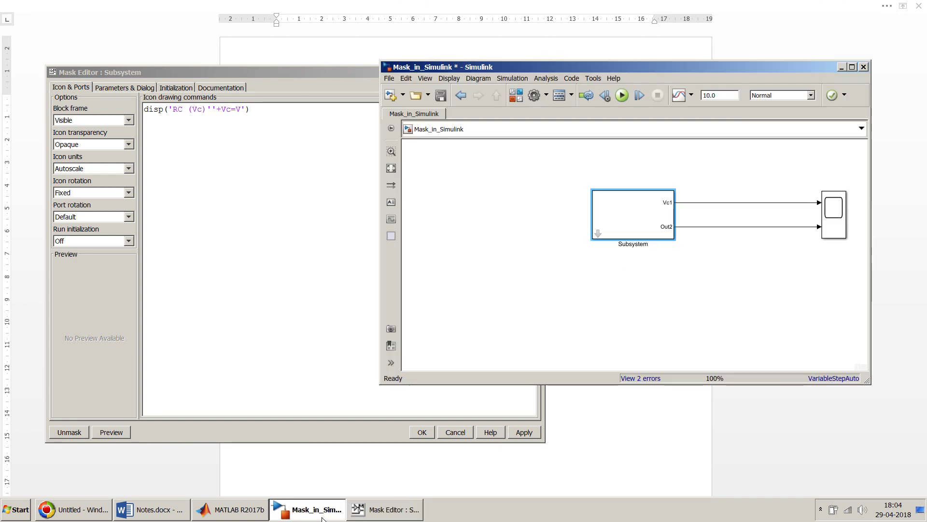
pyautogui.click(303, 183)
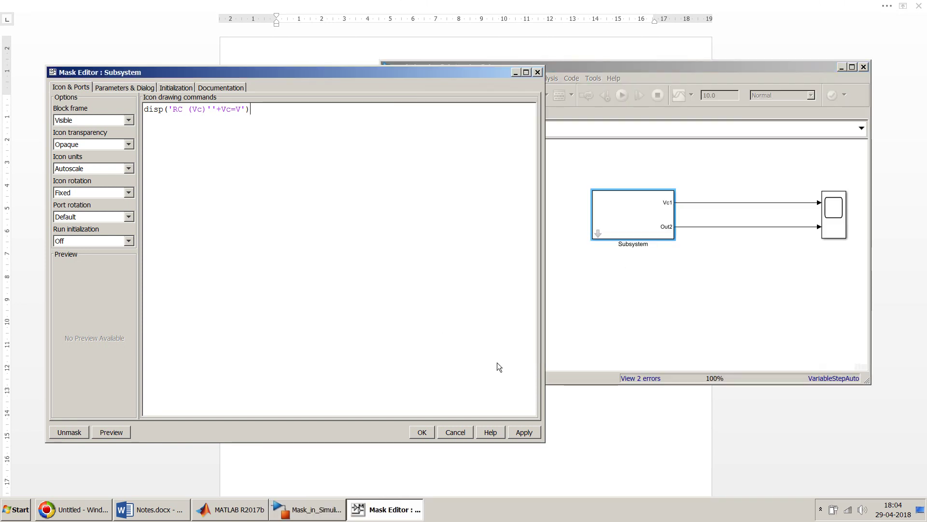
pyautogui.click(524, 433)
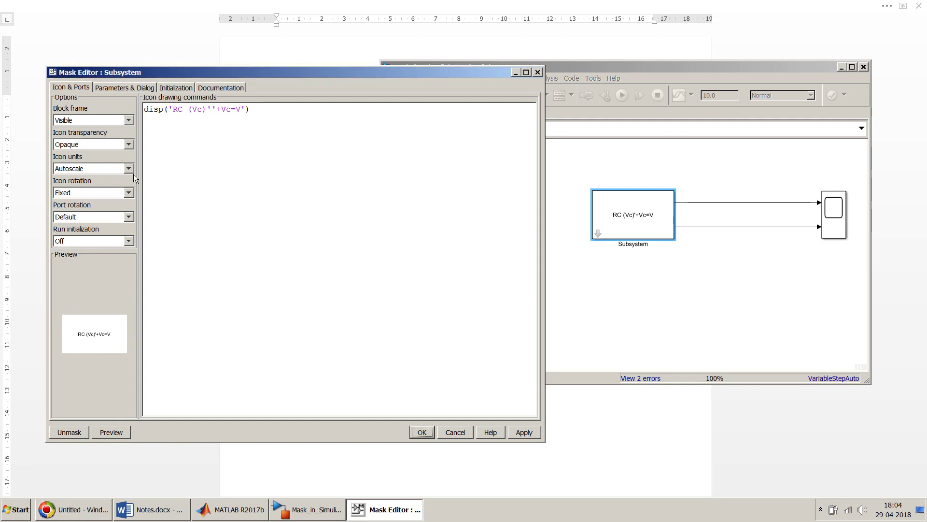
# Set the mask's icon transparency to Transparent and apply it
pyautogui.click(129, 144)
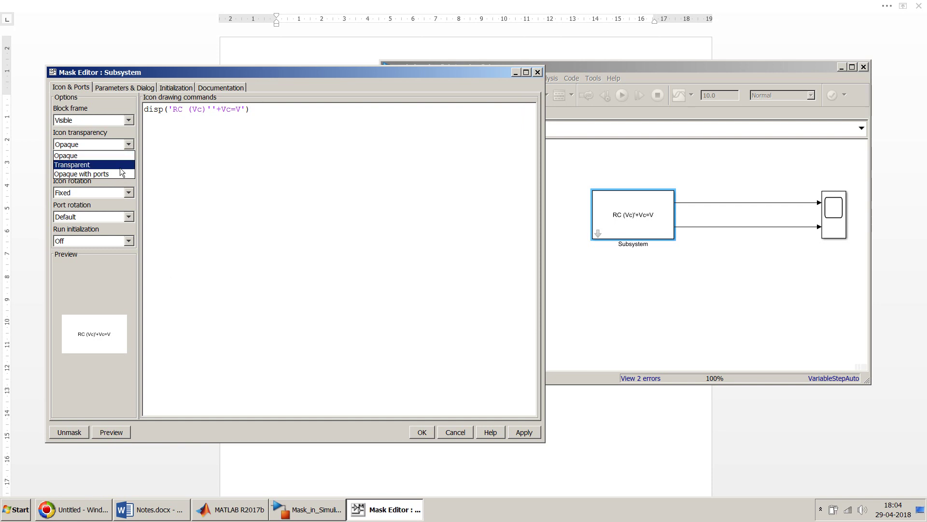
pyautogui.click(120, 166)
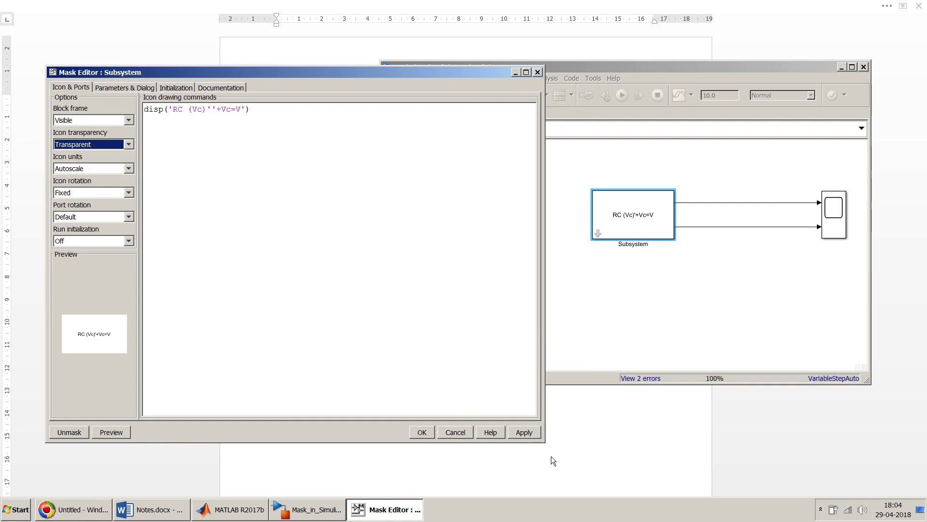
pyautogui.click(535, 437)
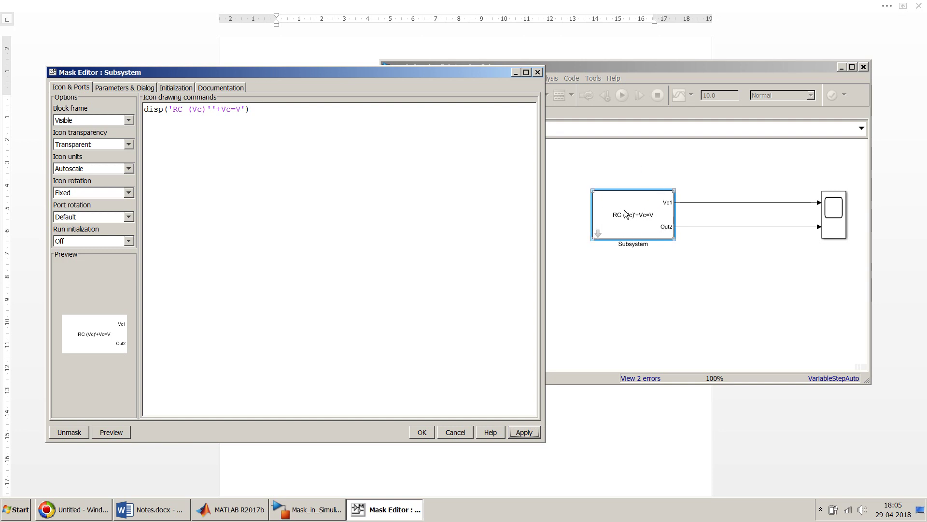
# Set the mask's icon transparency back to Opaque, apply it, and keep the block frame Visible
pyautogui.click(129, 144)
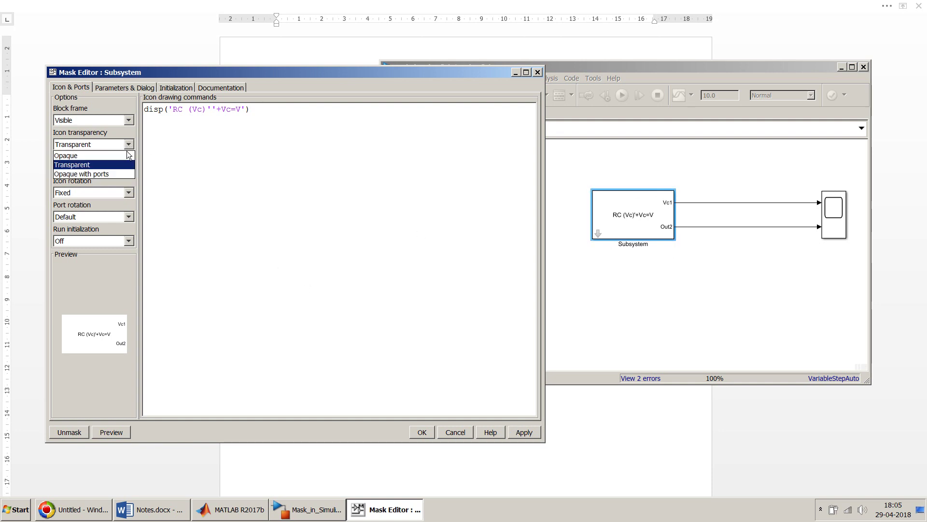
pyautogui.click(126, 155)
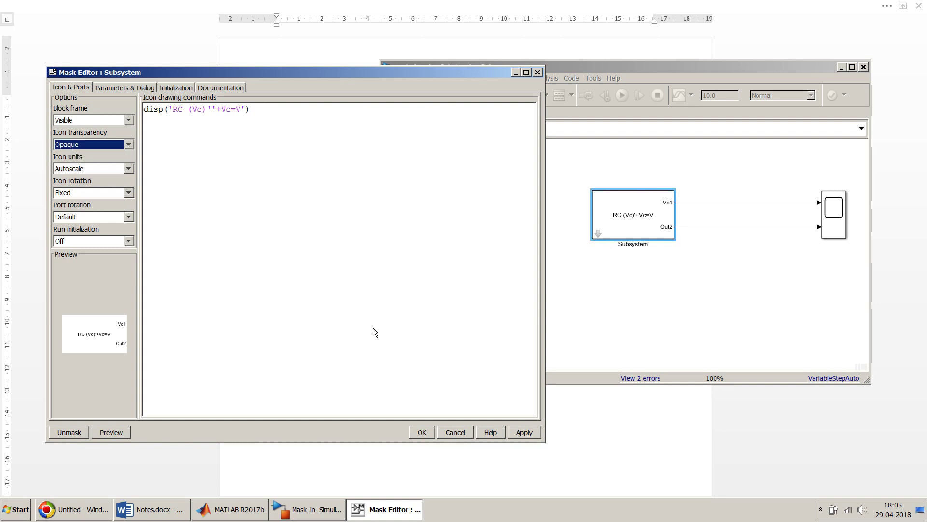
pyautogui.click(518, 436)
pyautogui.click(129, 120)
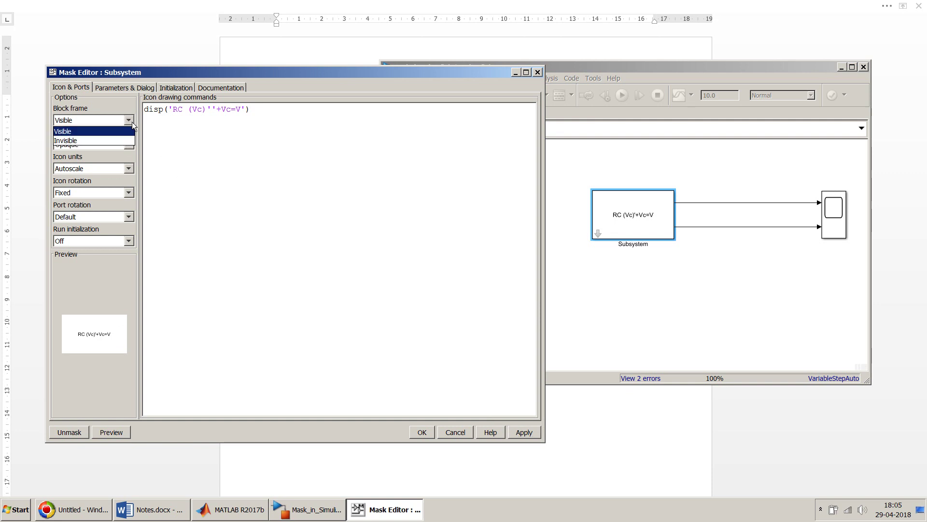
pyautogui.click(158, 164)
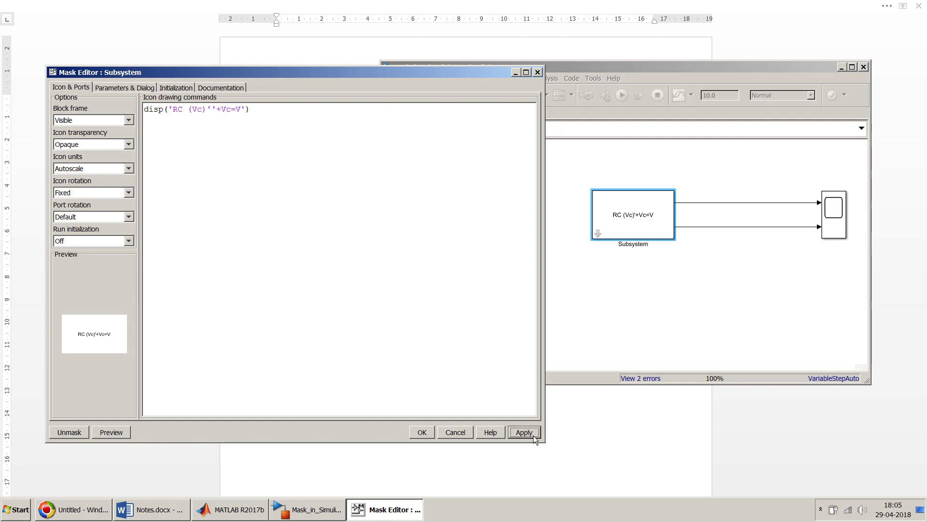
# Open the masked Subsystem's block parameters dialog and place it beside the Mask Editor's list of dialog parameters
pyautogui.doubleClick(632, 206)
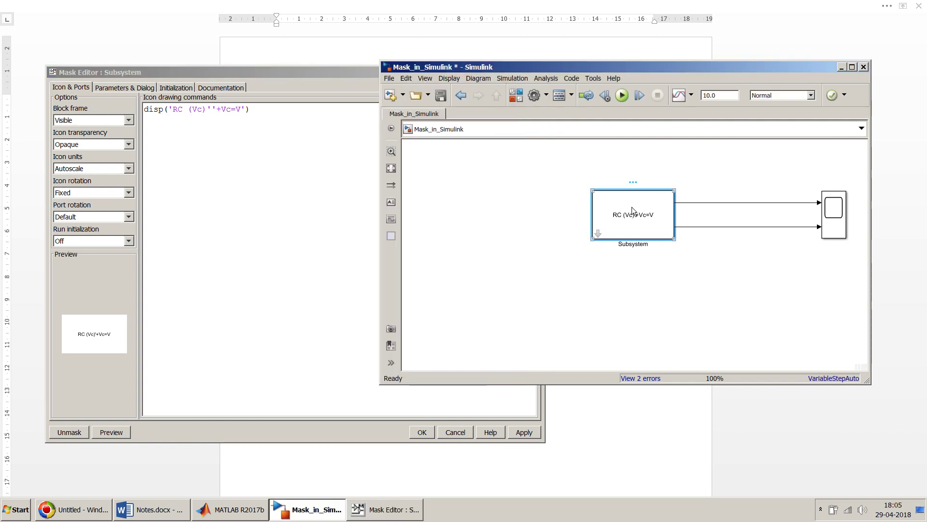
pyautogui.moveTo(630, 208); pyautogui.dragTo(579, 88)
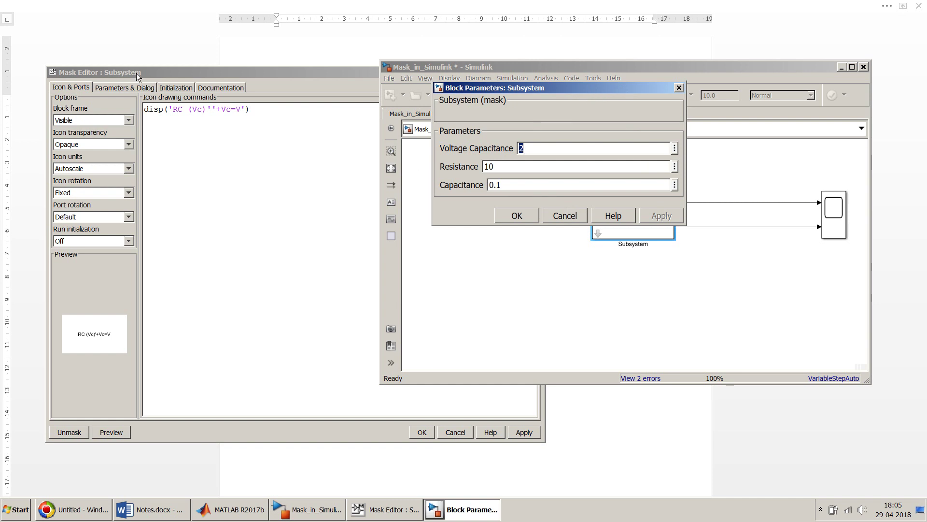
pyautogui.click(135, 88)
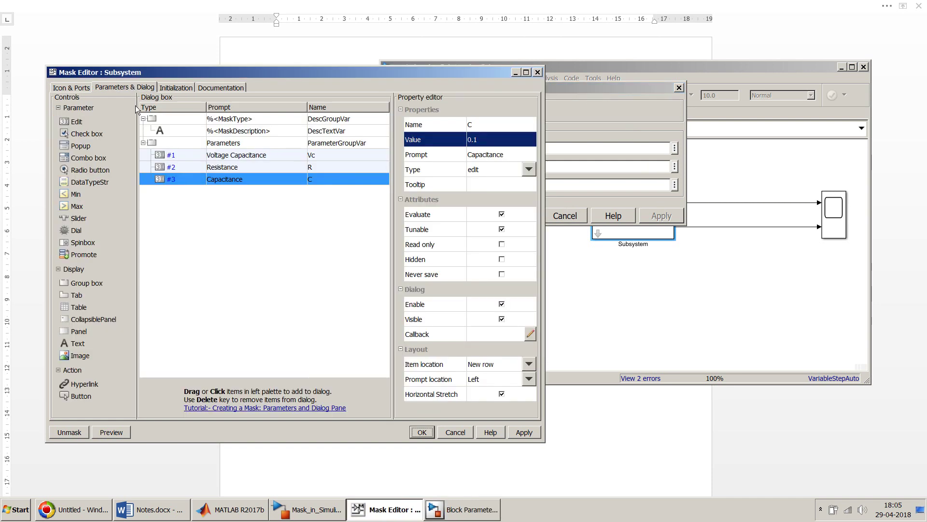
pyautogui.click(556, 85)
pyautogui.moveTo(557, 85); pyautogui.dragTo(685, 72)
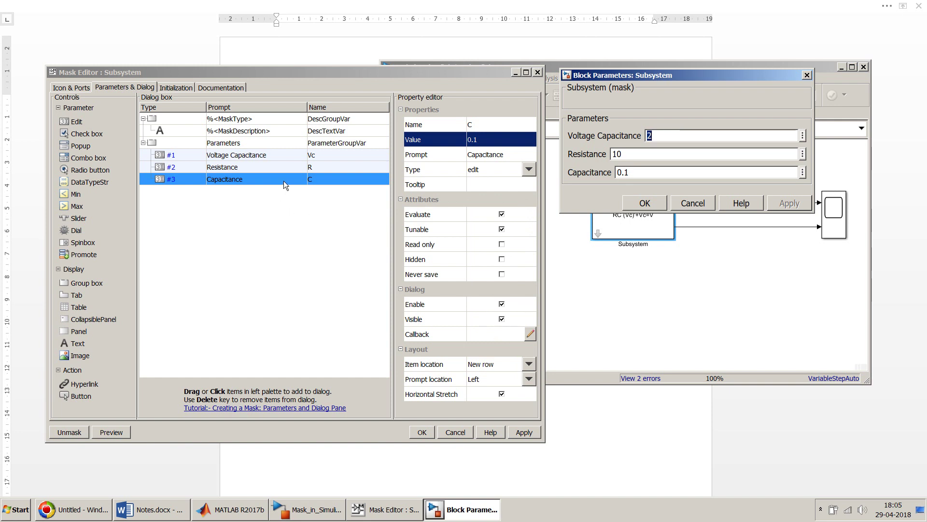
# Turn off the Enable option of the Capacitance parameter, apply the mask, and test its field in the block parameters dialog
pyautogui.click(501, 303)
pyautogui.click(525, 432)
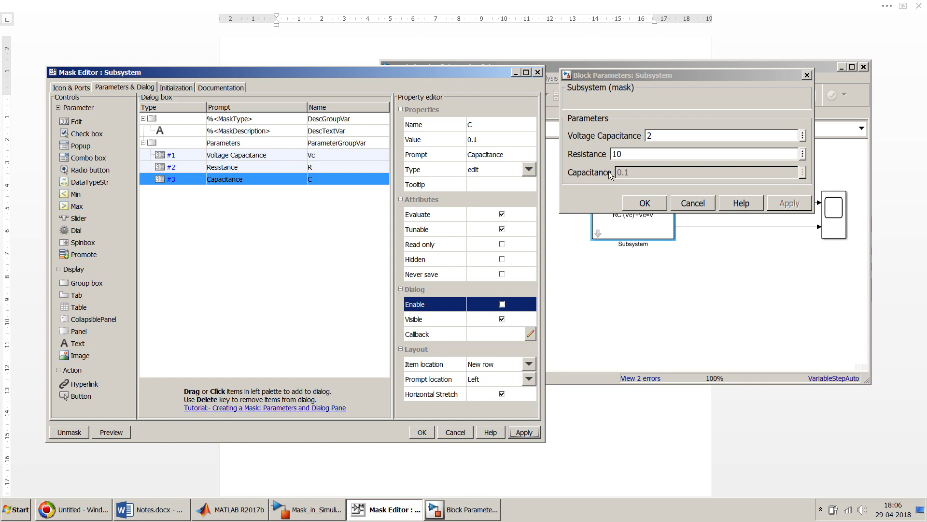
pyautogui.click(628, 172)
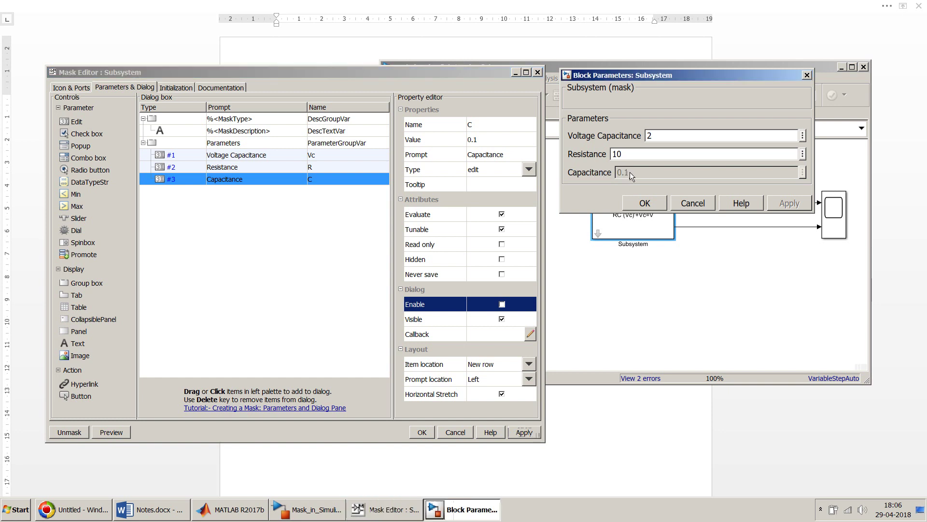
# Turn off the Visible option of the Capacitance parameter and apply the mask
pyautogui.click(502, 318)
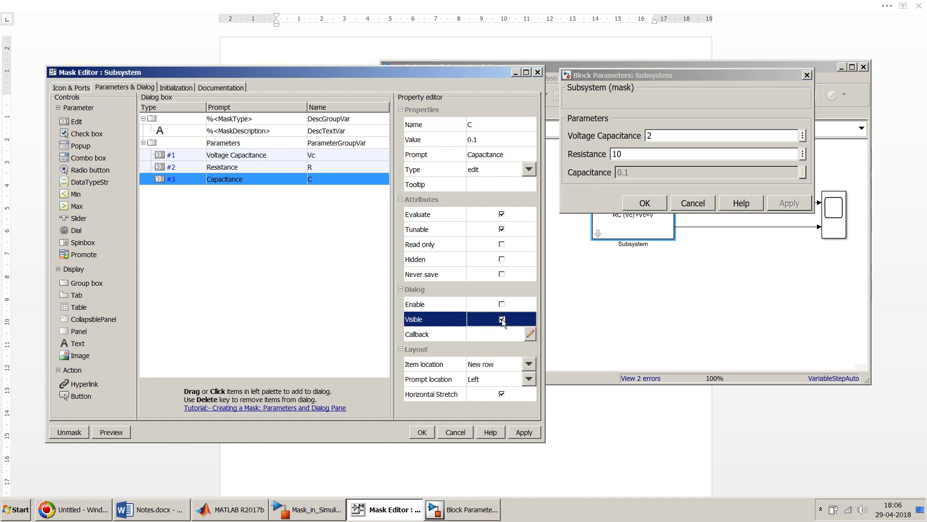
pyautogui.click(503, 319)
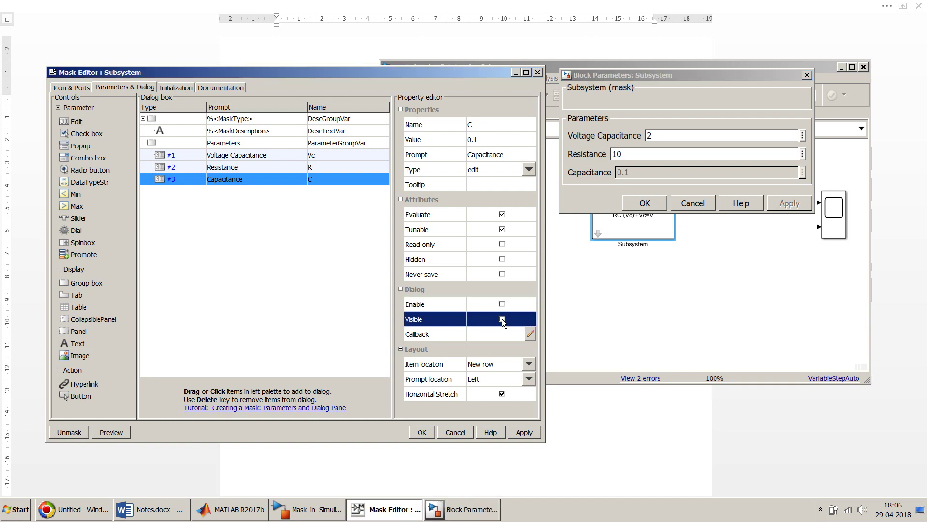
pyautogui.click(532, 433)
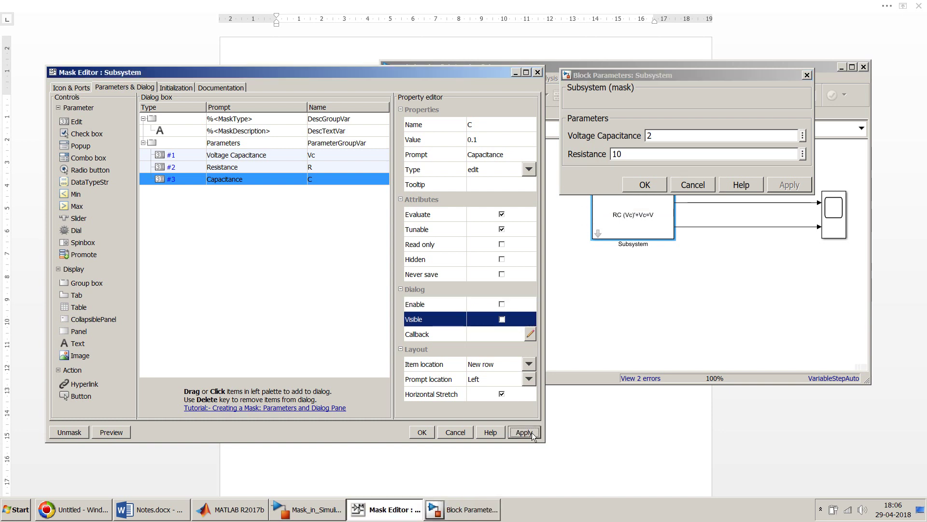
# Turn the Capacitance parameter's Enable and Visible options back on and apply the mask
pyautogui.click(501, 305)
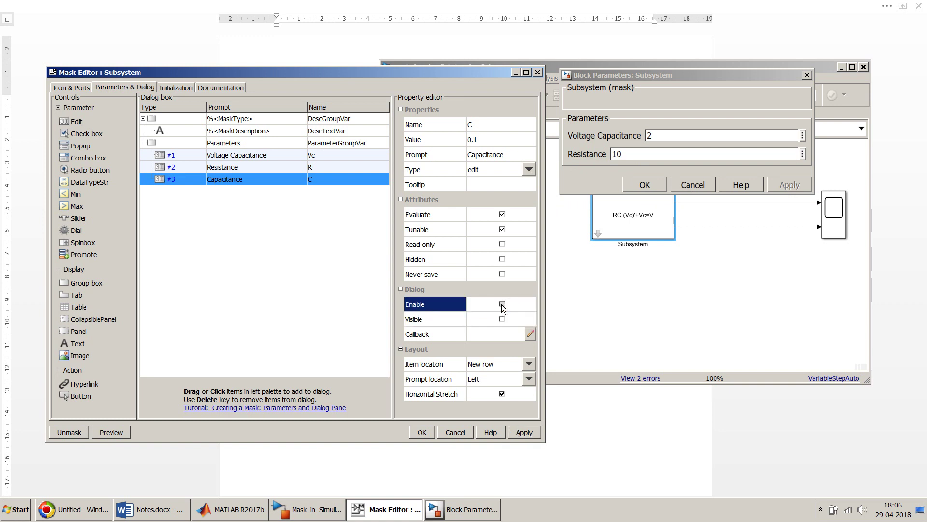
pyautogui.click(522, 432)
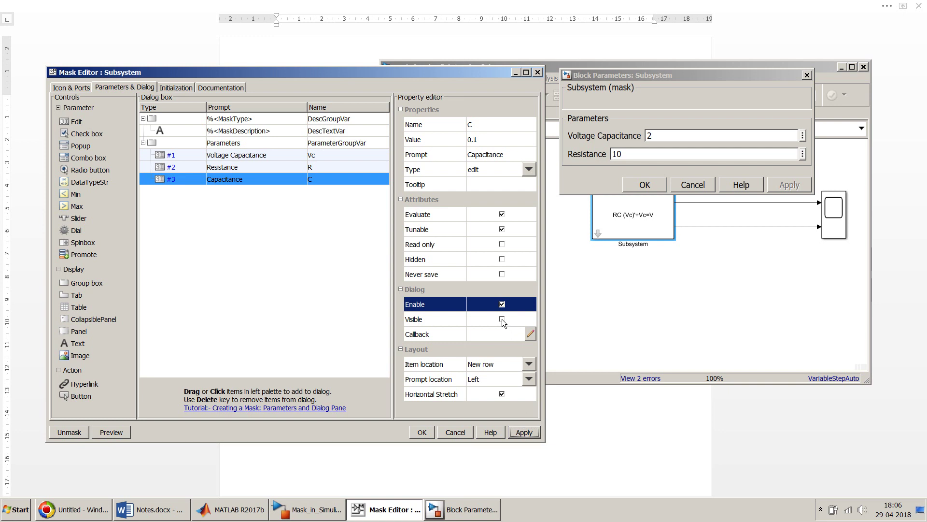
pyautogui.click(503, 319)
pyautogui.click(522, 431)
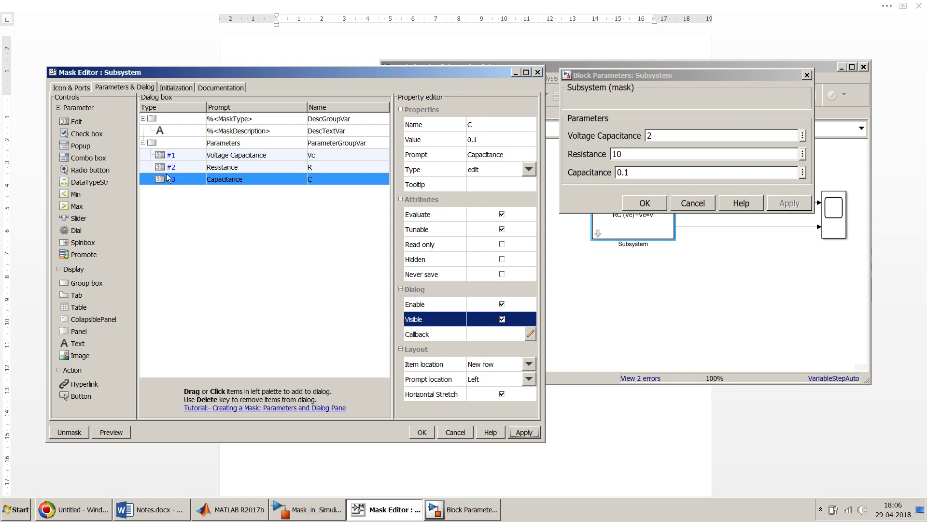
# Review the mask's initialization variables and enter My Mask as the mask type in its documentation
pyautogui.click(169, 89)
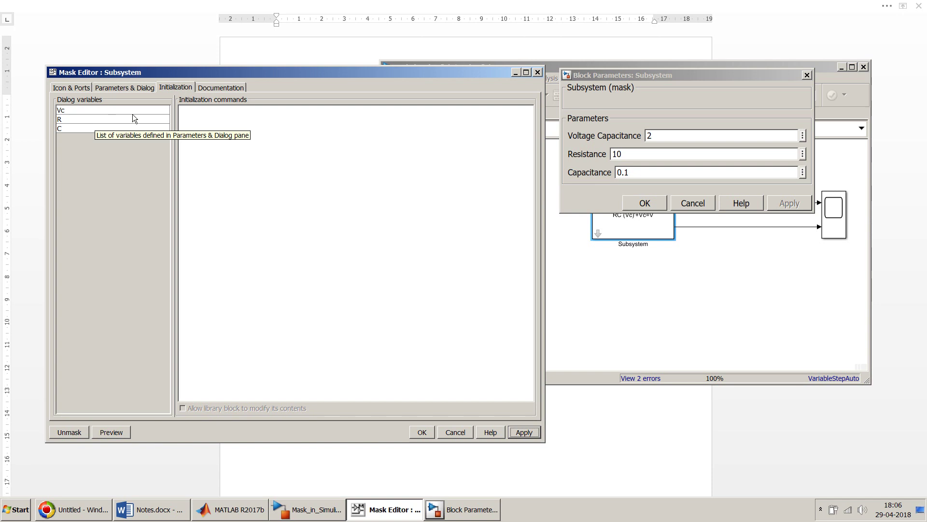
pyautogui.click(191, 139)
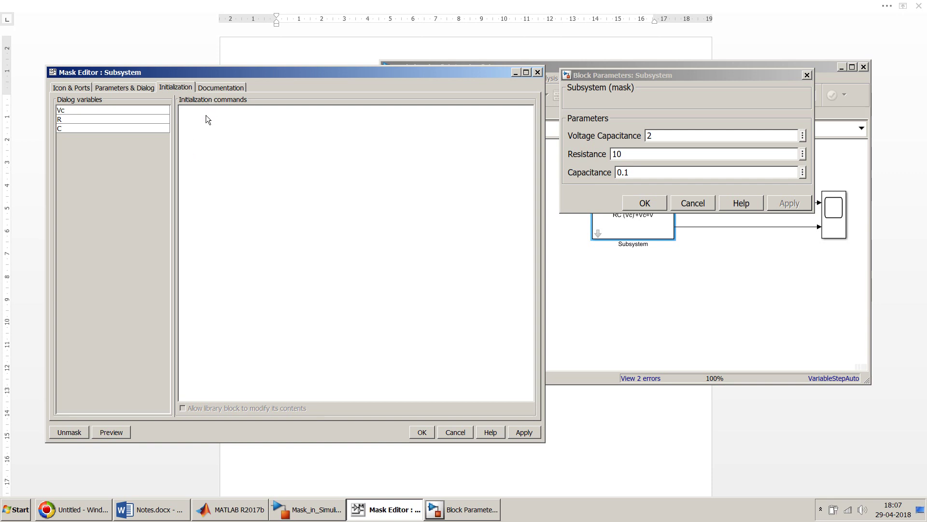
pyautogui.click(214, 88)
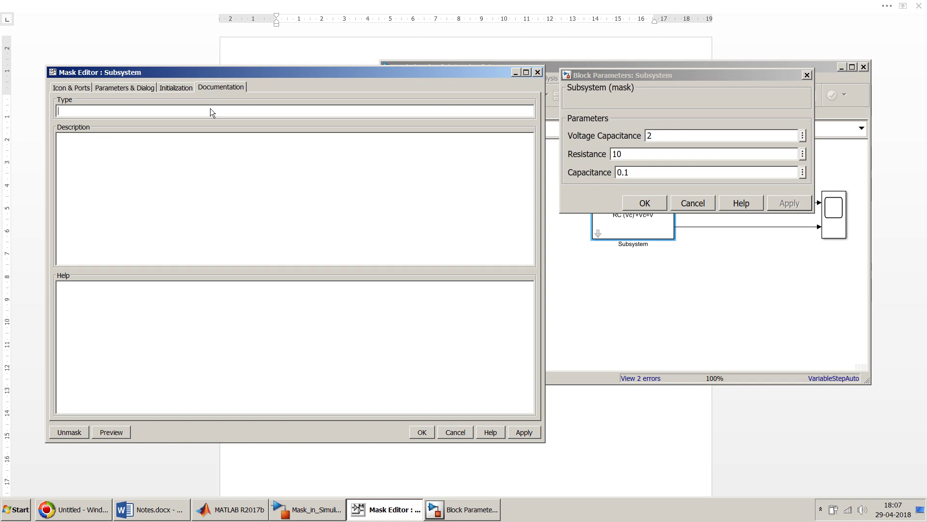
pyautogui.write('My Mask')
pyautogui.moveTo(631, 75); pyautogui.dragTo(624, 57)
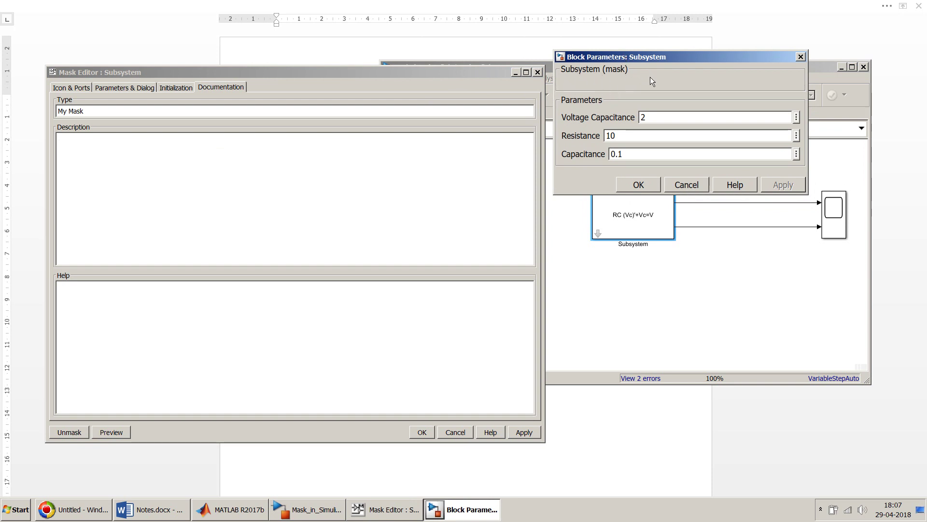
# Examine the Scope display and the Gain block's parameters inside the masked Subsystem, leaving them as they are
pyautogui.click(836, 227)
pyautogui.doubleClick(836, 227)
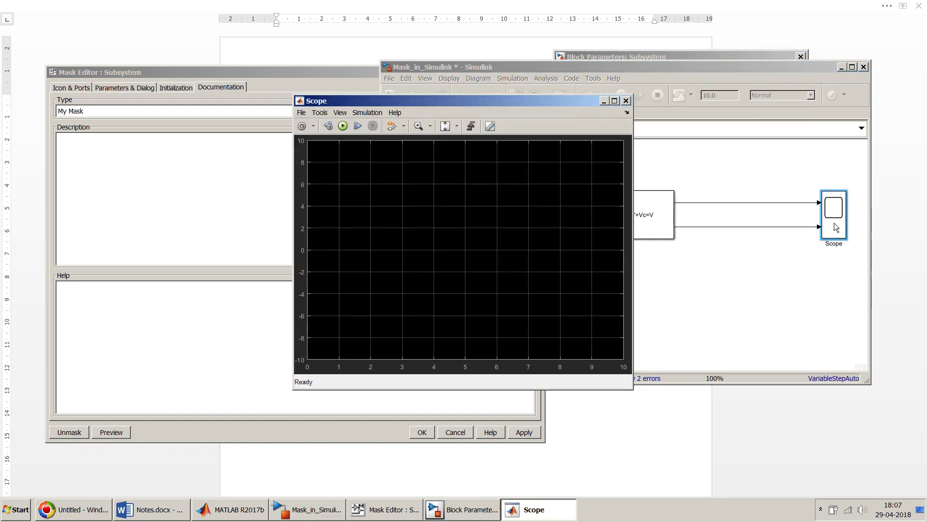
pyautogui.click(627, 102)
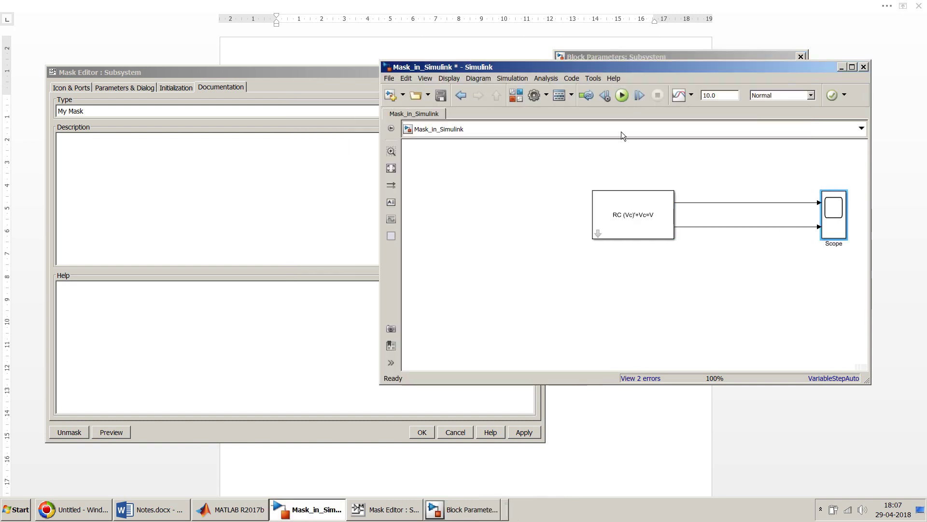
pyautogui.doubleClick(598, 233)
pyautogui.doubleClick(608, 183)
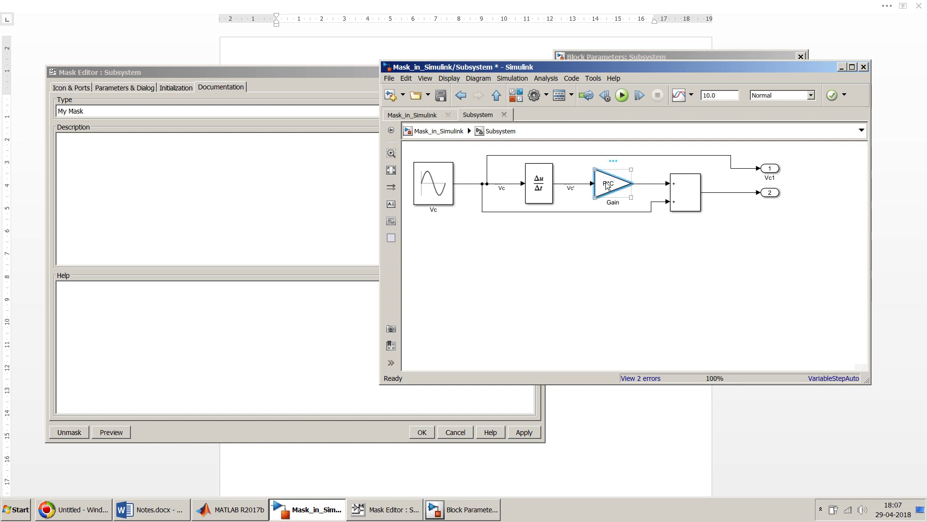
pyautogui.moveTo(540, 141); pyautogui.dragTo(569, 201)
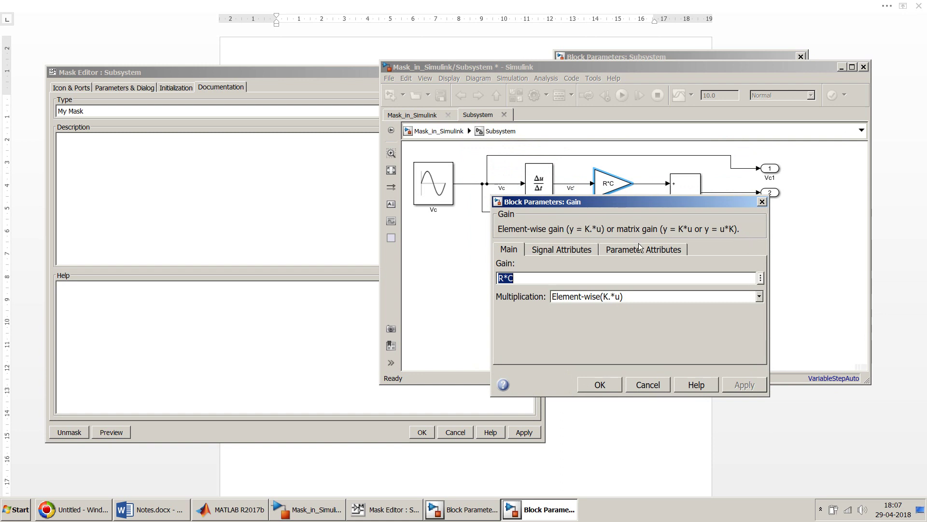
pyautogui.click(652, 384)
# Write the mask description "This Block will compute the below equation:" with RC (Vc)'+Vc=V on the following line, and apply it
pyautogui.click(692, 55)
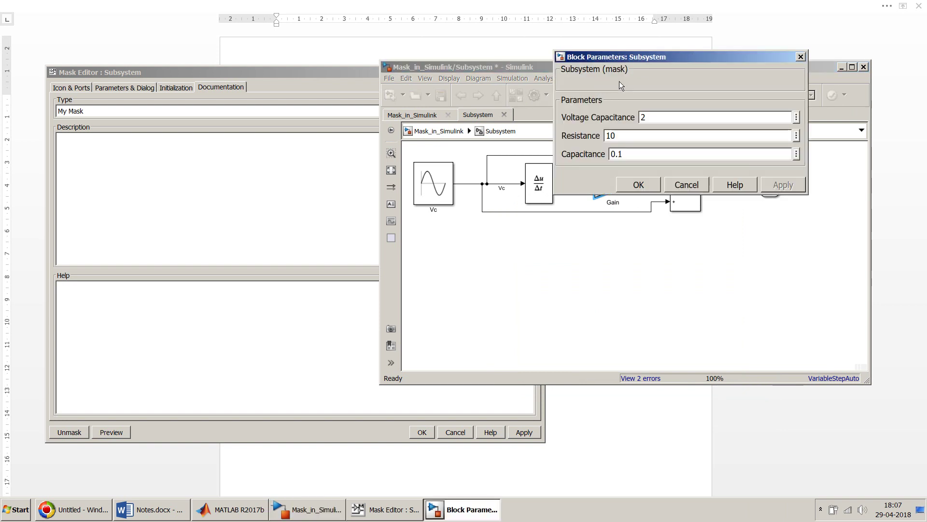
pyautogui.moveTo(631, 56); pyautogui.dragTo(626, 7)
pyautogui.click(218, 157)
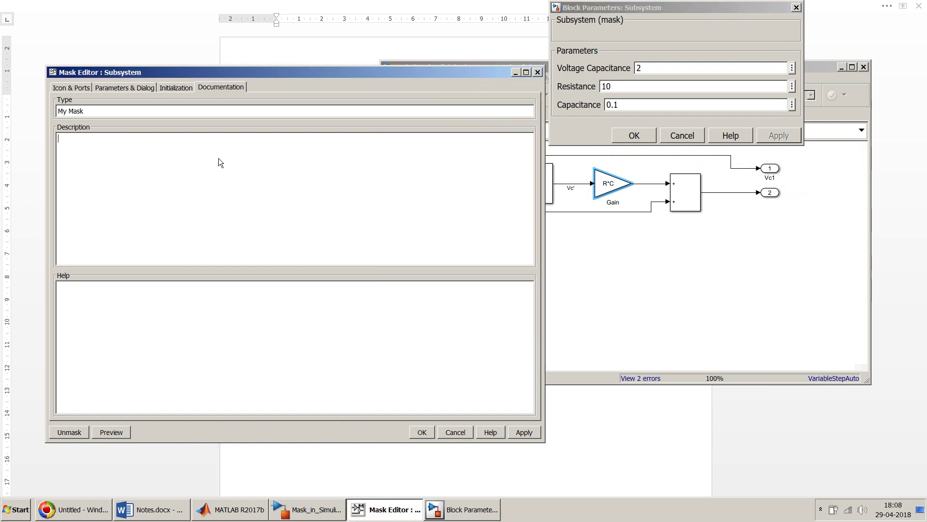
pyautogui.write("RC (Vc)'+Vc=V")
pyautogui.press('Home')
pyautogui.press('Return')
pyautogui.write('This ')
pyautogui.write('Block will ')
pyautogui.write('compute ')
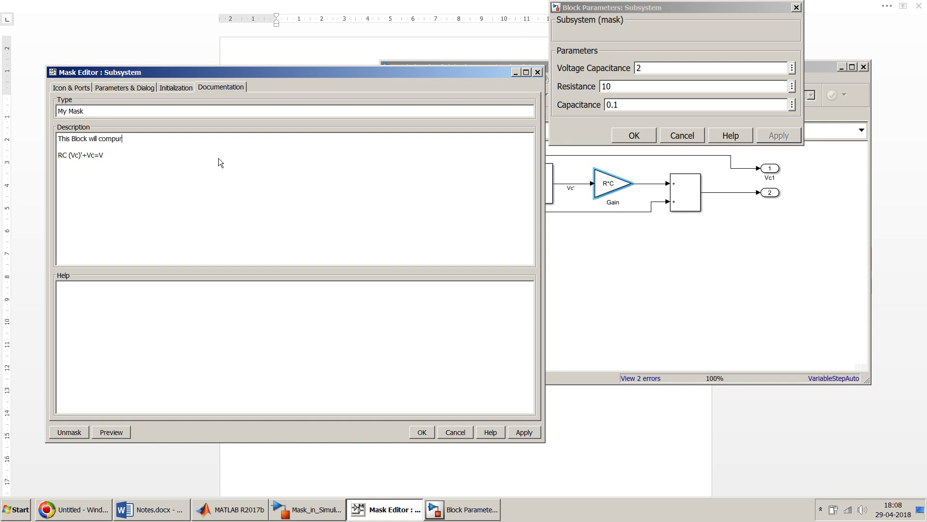
pyautogui.write('the below equation')
pyautogui.press('Delete')
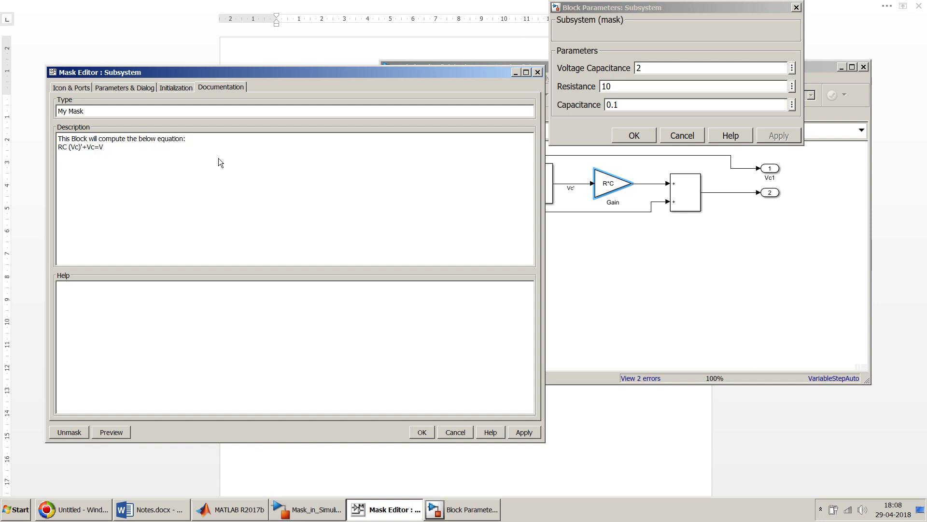
pyautogui.click(513, 431)
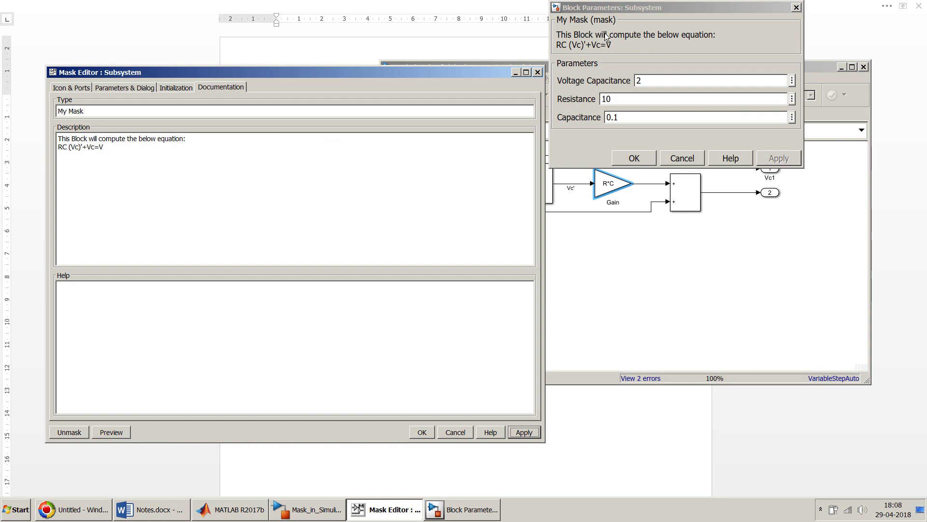
# Set the Capacitance parameter's item location to Current row in the mask's dialog layout
pyautogui.moveTo(660, 8); pyautogui.dragTo(662, 15)
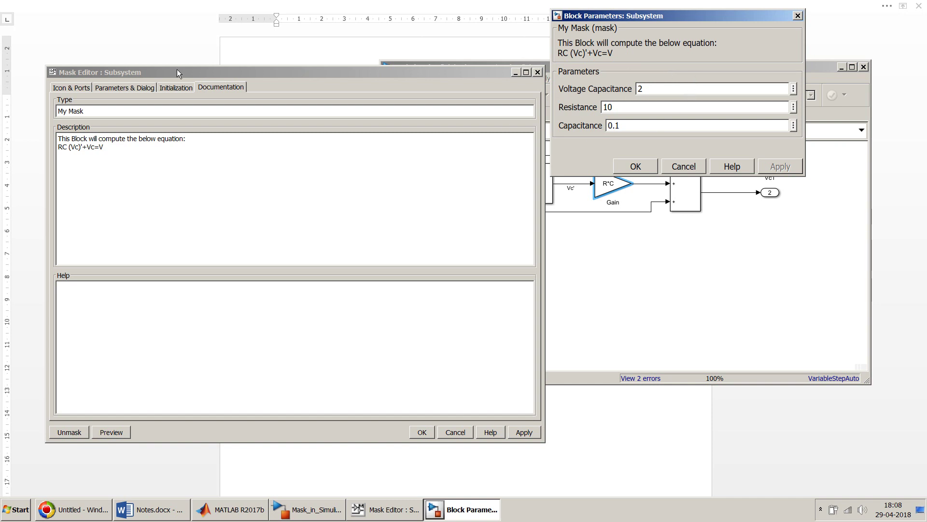
pyautogui.click(131, 89)
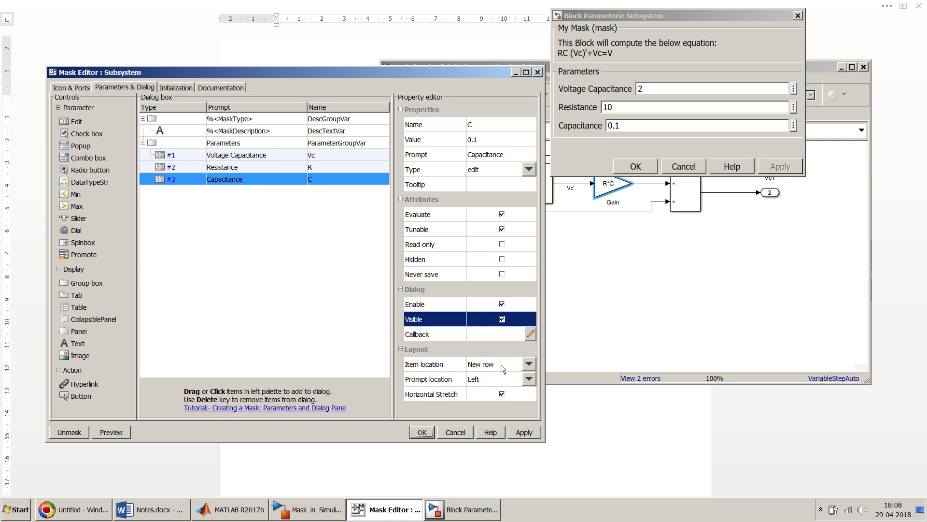
pyautogui.doubleClick(282, 170)
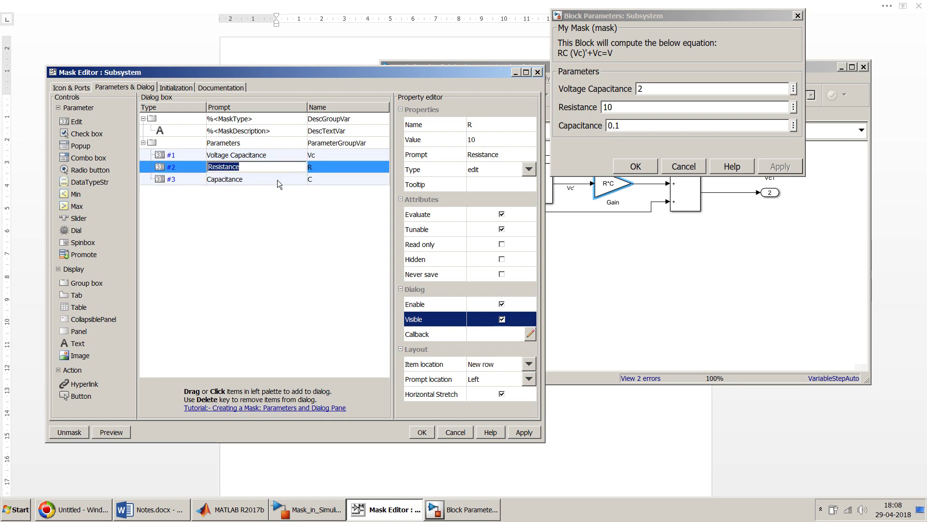
pyautogui.doubleClick(274, 182)
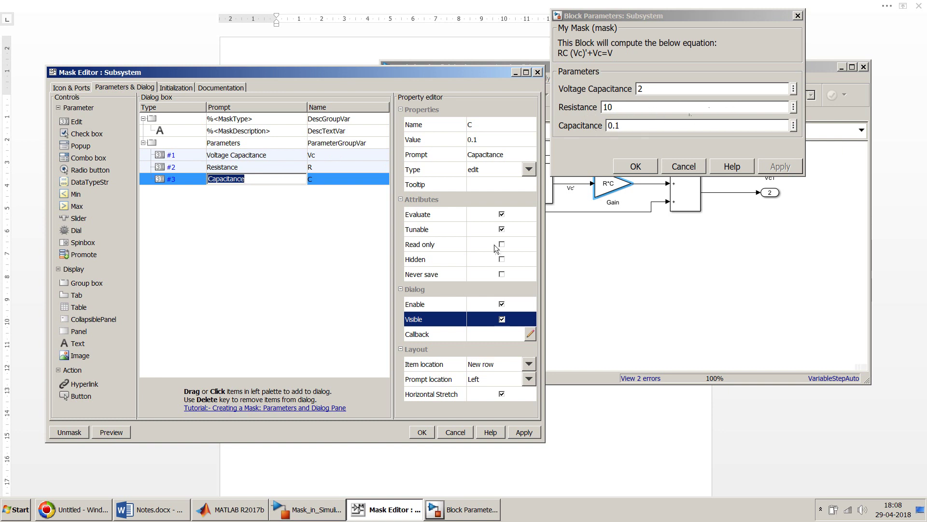
pyautogui.click(529, 365)
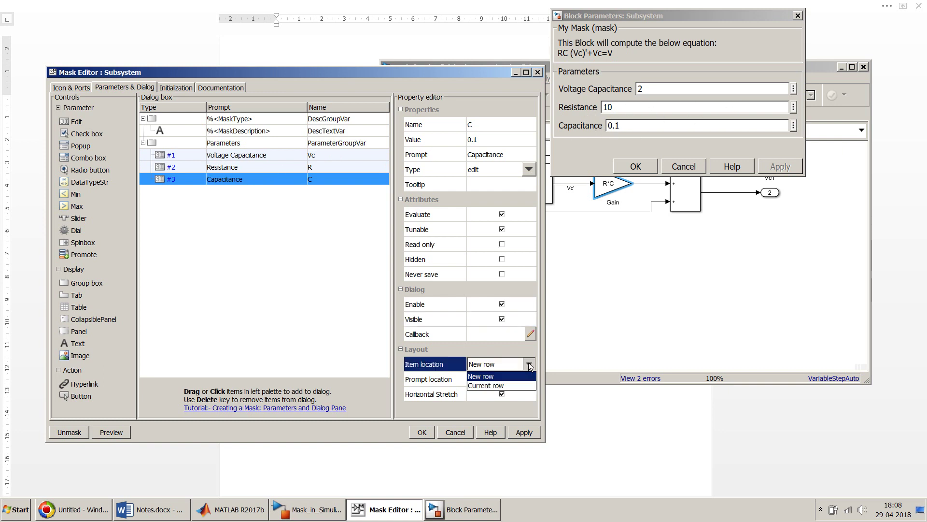
pyautogui.click(524, 385)
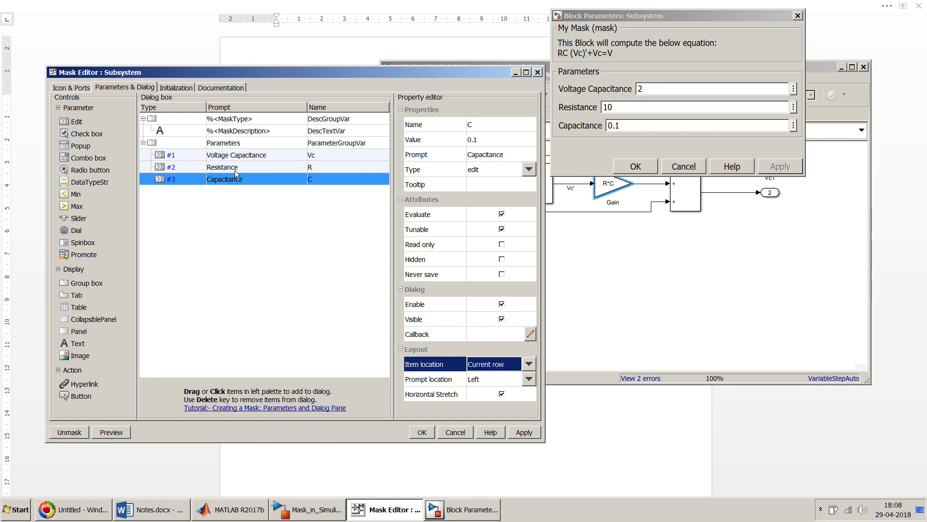
# Apply the Capacitance parameter's Current row layout, set its item location back to New row and apply again
pyautogui.click(524, 432)
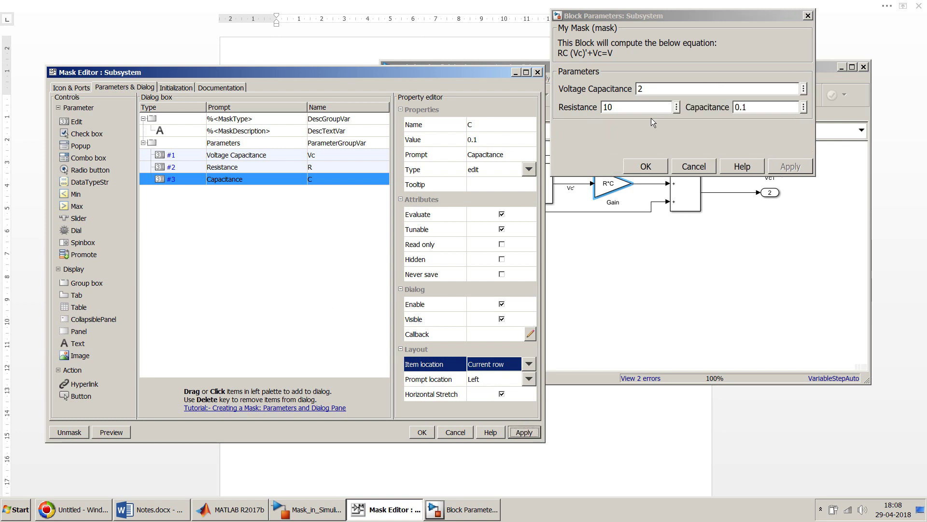
pyautogui.click(530, 364)
pyautogui.click(522, 375)
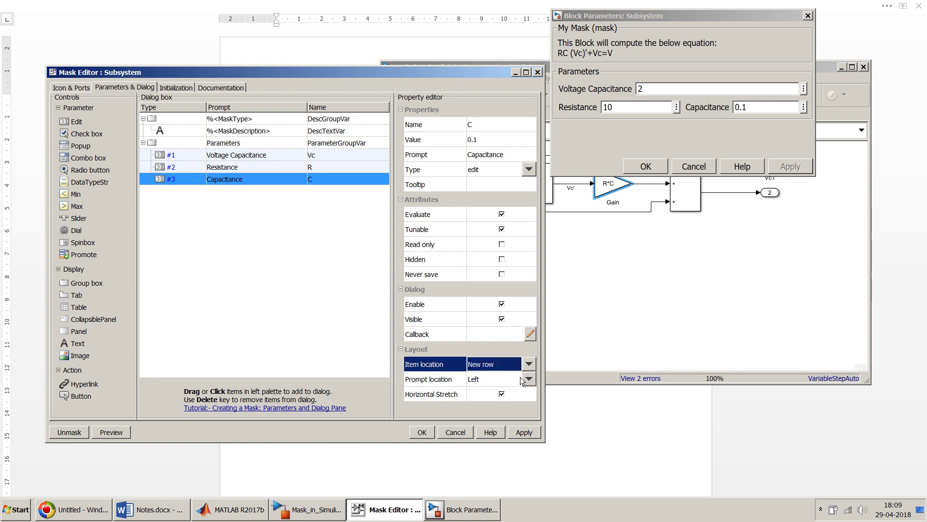
pyautogui.click(524, 432)
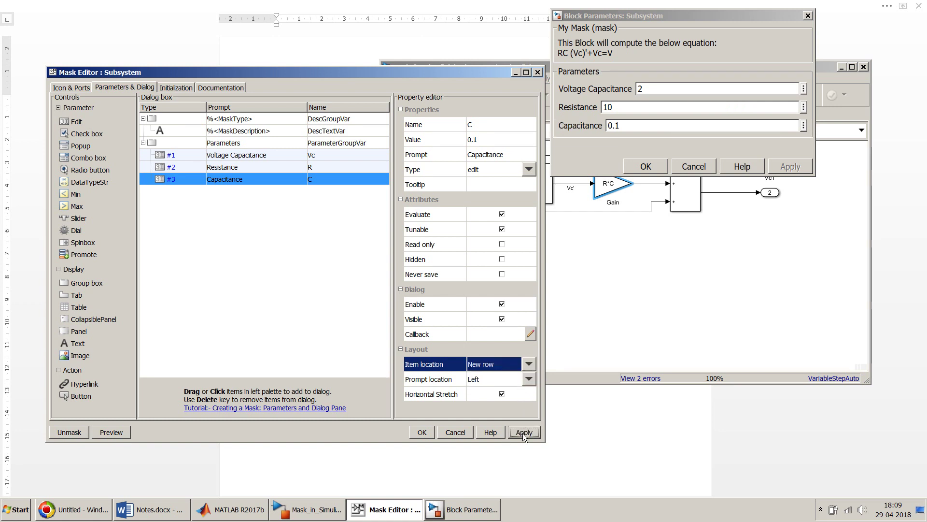
# Try Top as the Capacitance parameter's prompt location, set it back to Left and apply
pyautogui.click(528, 380)
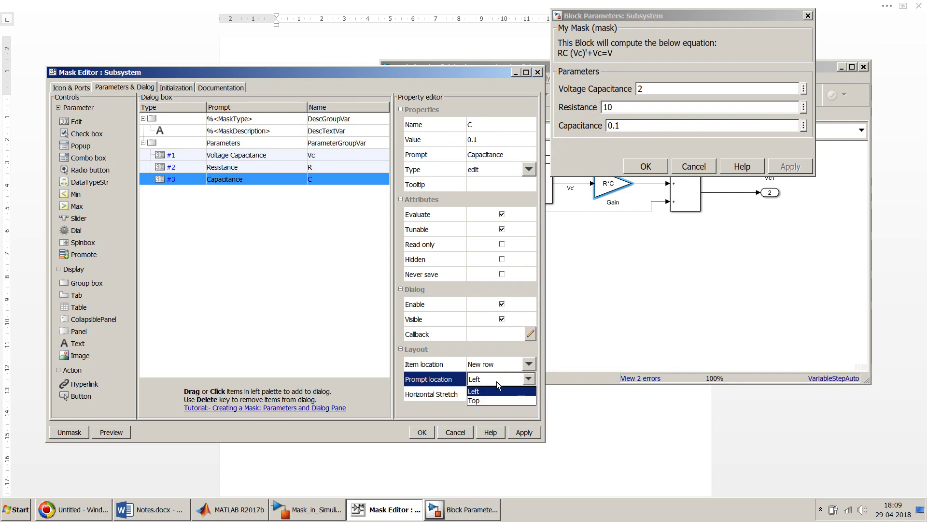
pyautogui.click(491, 397)
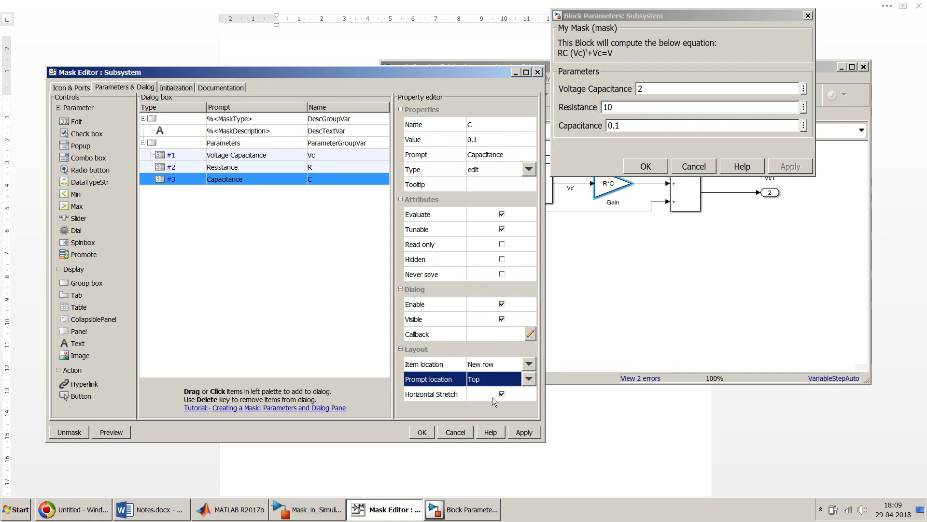
pyautogui.click(524, 432)
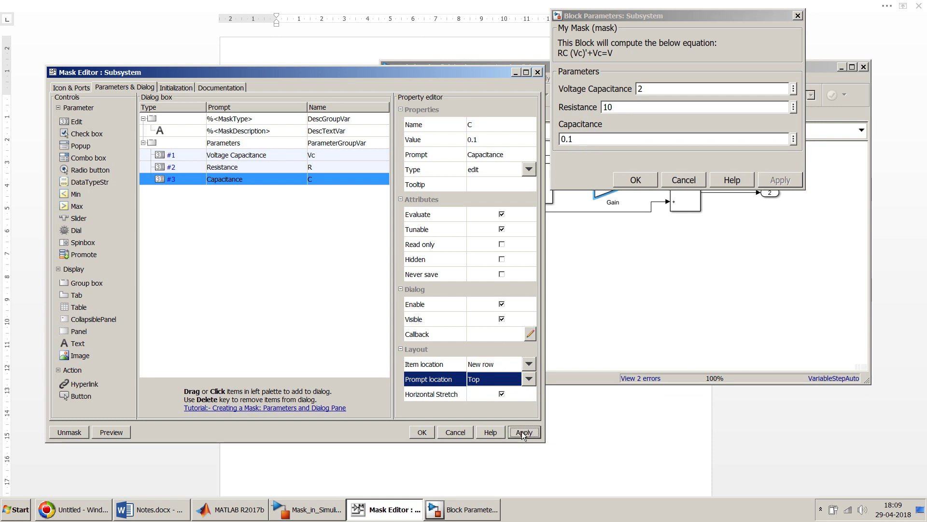
pyautogui.click(526, 381)
pyautogui.click(514, 391)
pyautogui.click(521, 433)
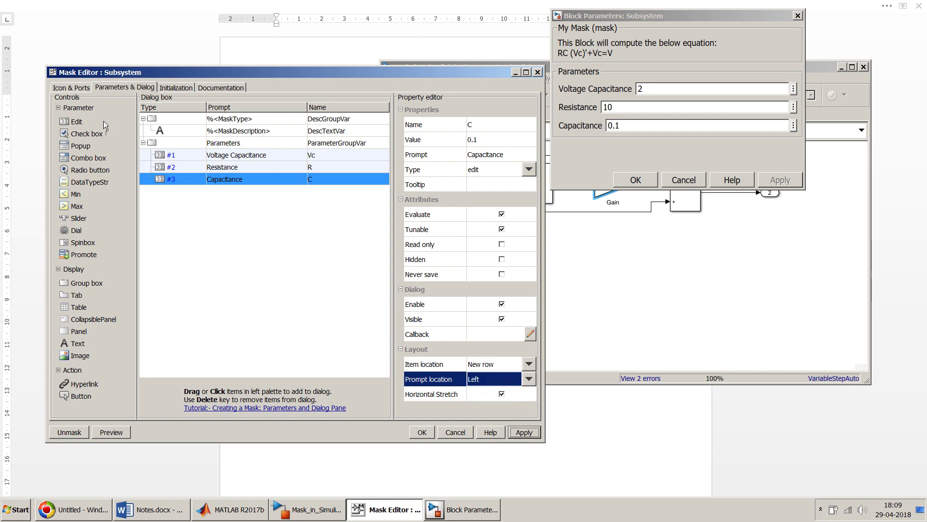
# Add a panel containing a group box to the mask dialog, move Resistance and Capacitance into it, and apply
pyautogui.click(79, 331)
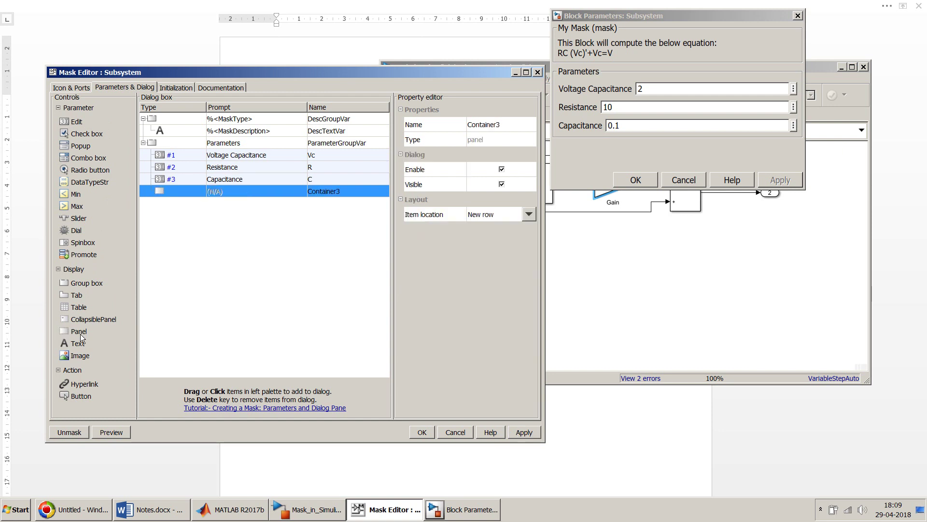
pyautogui.click(87, 283)
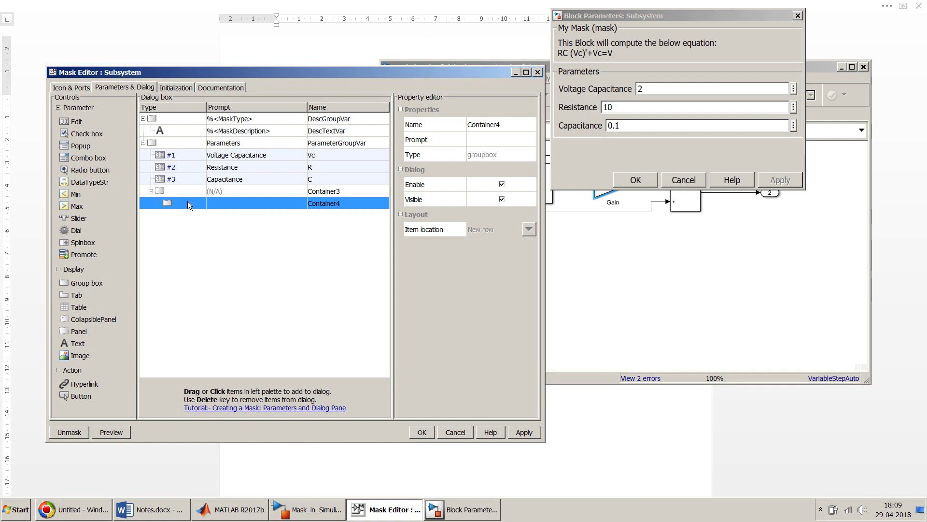
pyautogui.moveTo(161, 167); pyautogui.dragTo(172, 201)
pyautogui.moveTo(158, 165); pyautogui.dragTo(168, 193)
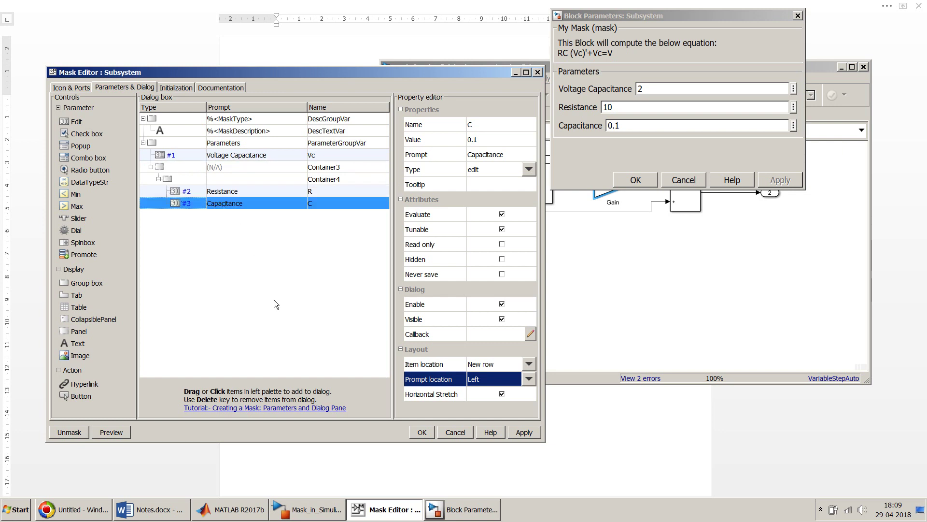
pyautogui.click(523, 433)
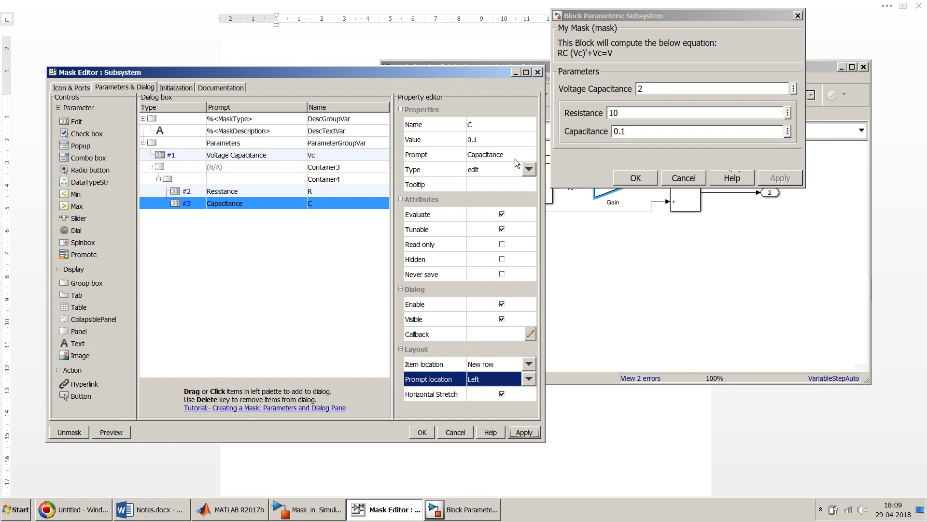
# Set the prompt of the group box around Resistance and Capacitance to Basic Parameters and apply it
pyautogui.click(286, 180)
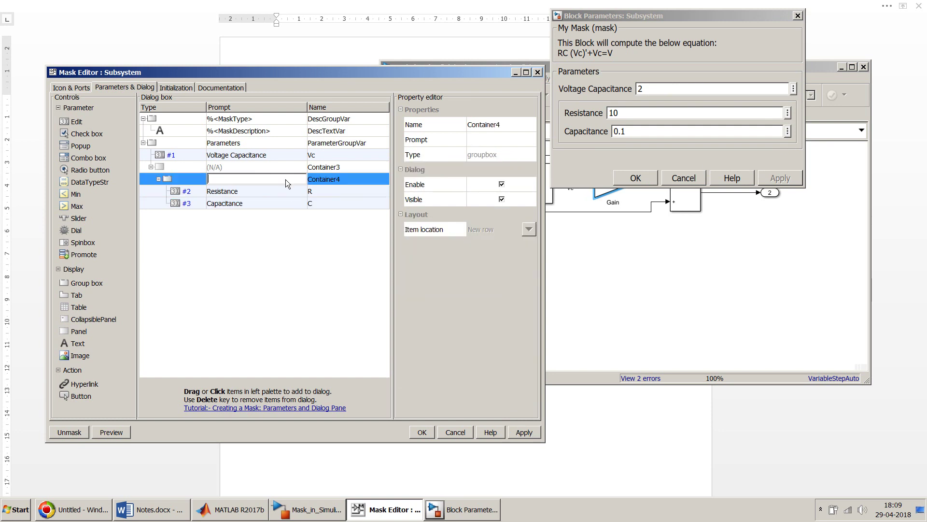
pyautogui.write('Basic Parameters')
pyautogui.click(525, 432)
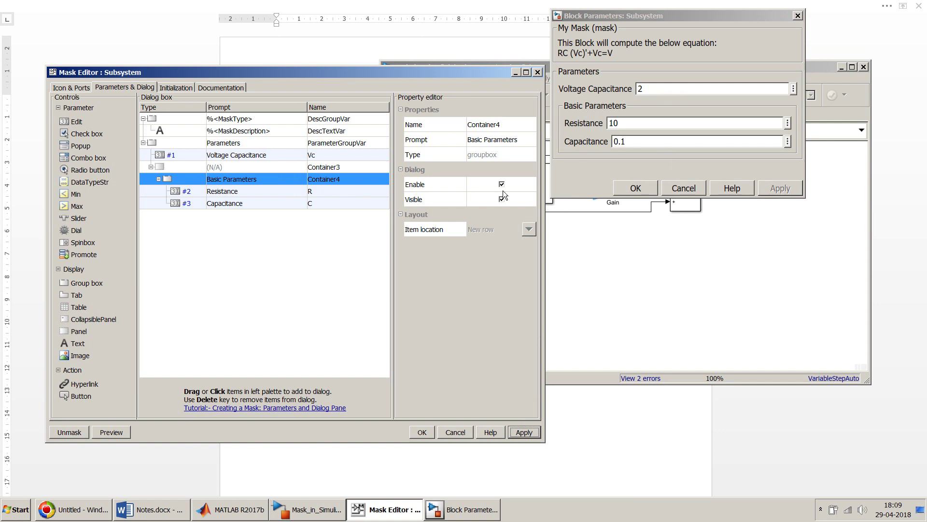
# Change the prompt of the outer Parameters group to Voltage and apply it
pyautogui.doubleClick(285, 144)
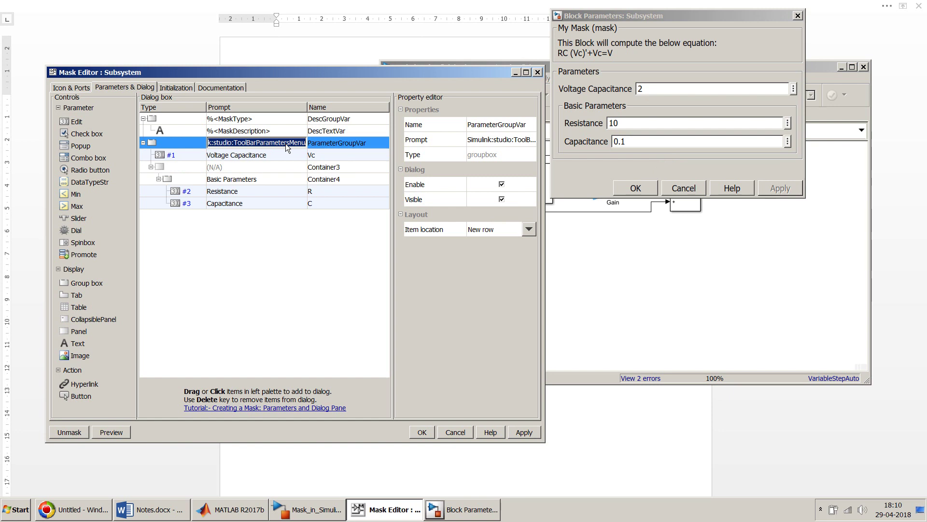
pyautogui.write('Voltage')
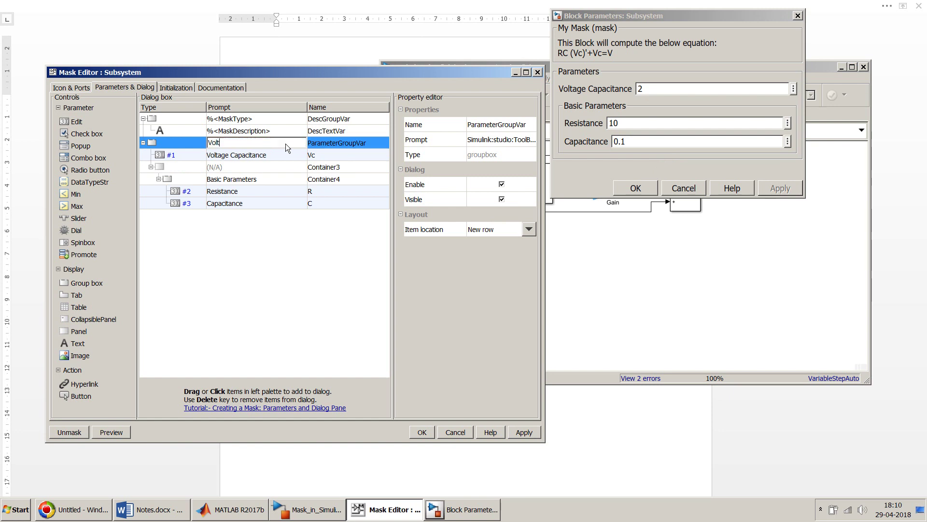
pyautogui.click(524, 433)
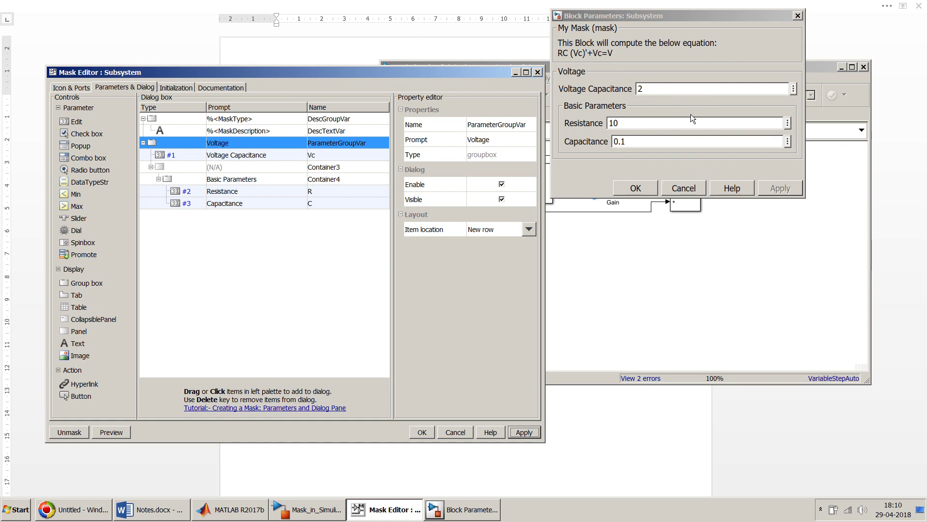
# Review the mask's documentation and the help page of the masked block, closing the help page
pyautogui.click(228, 88)
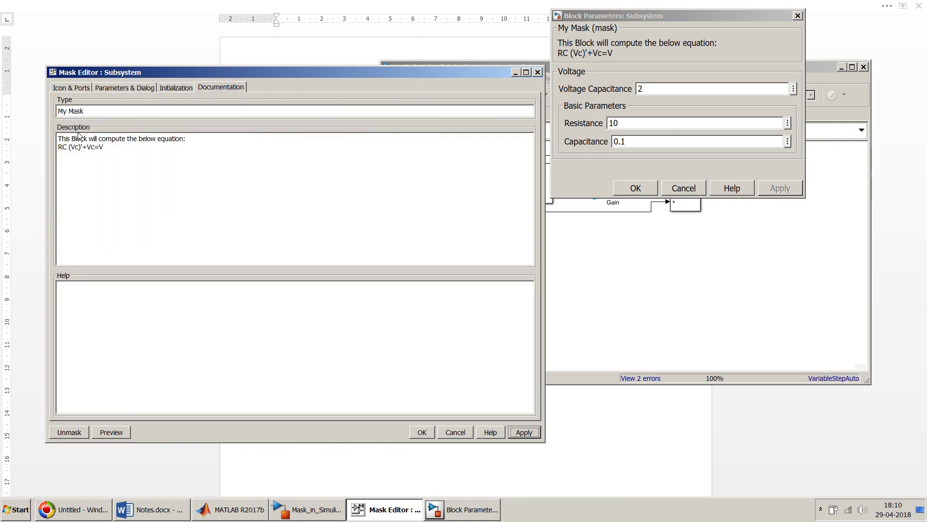
pyautogui.click(92, 321)
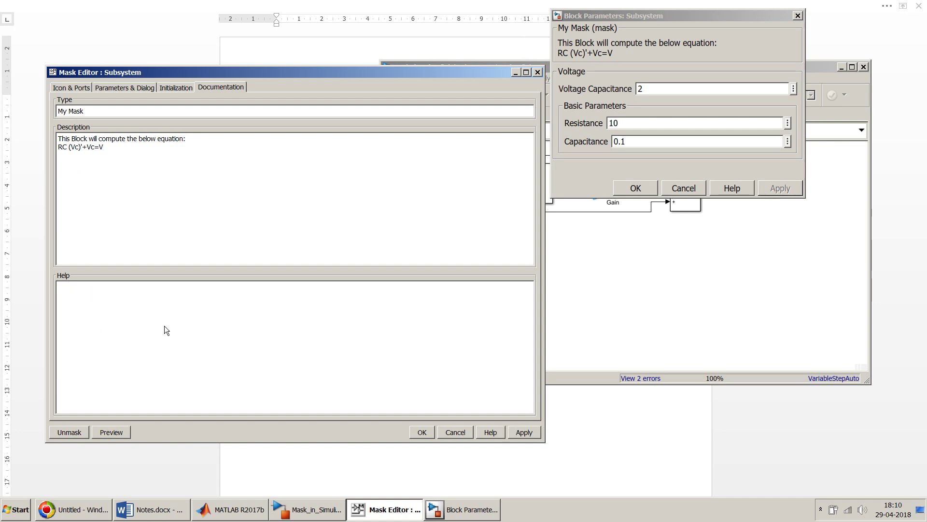
pyautogui.click(733, 188)
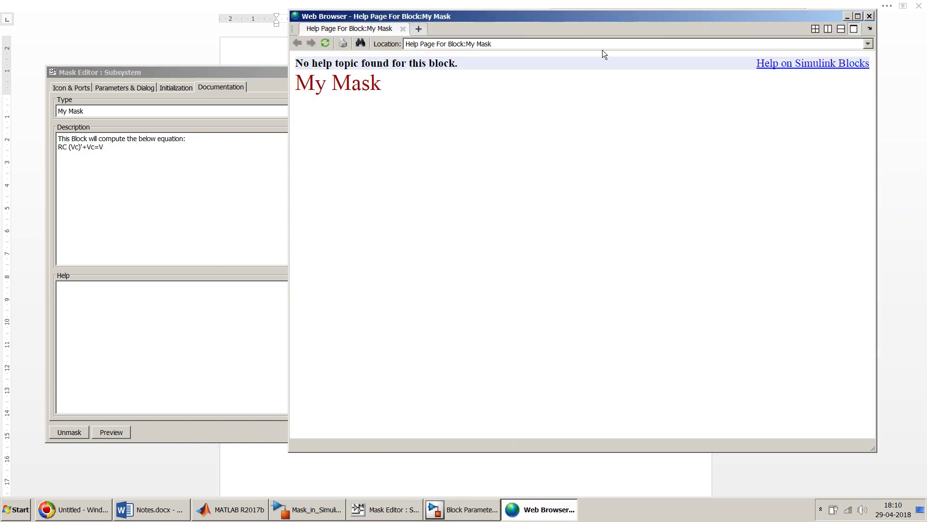
pyautogui.click(869, 16)
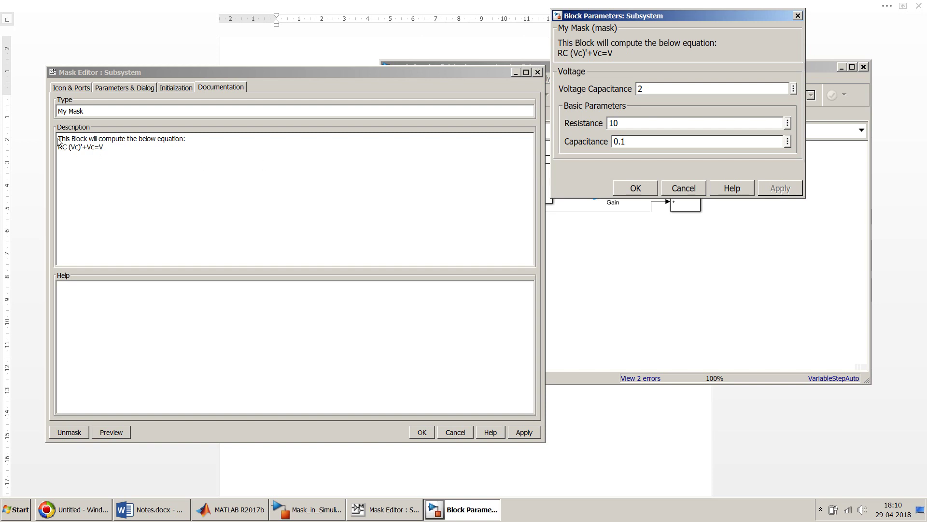
pyautogui.moveTo(57, 139); pyautogui.dragTo(72, 158)
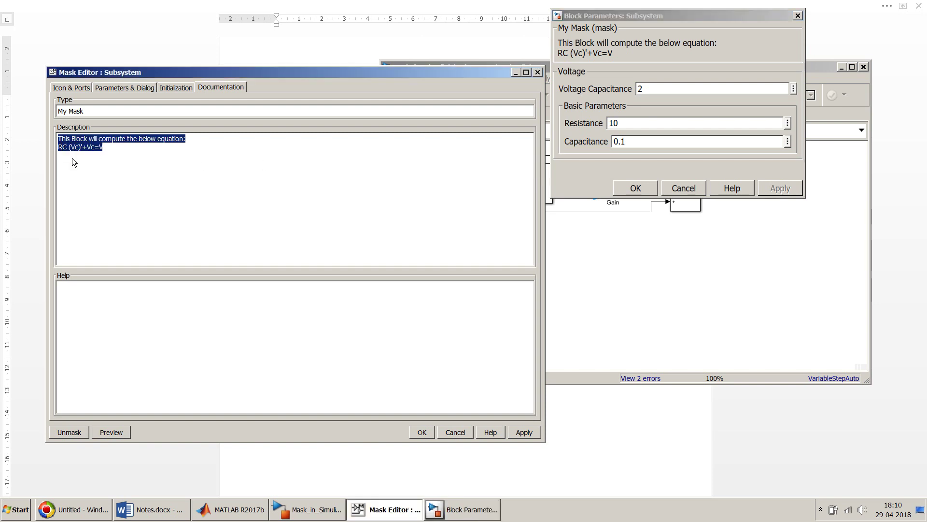
pyautogui.click(86, 175)
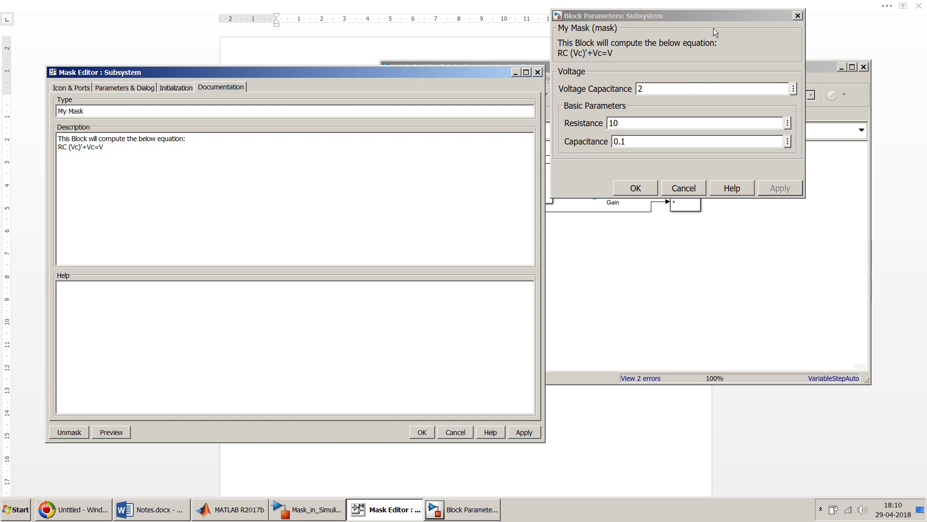
# Write the mask help text "Enter the initial values of Voltage, Reistance and Capacitance to compute the voltage value." and apply it
pyautogui.moveTo(720, 17); pyautogui.dragTo(757, 8)
pyautogui.click(393, 320)
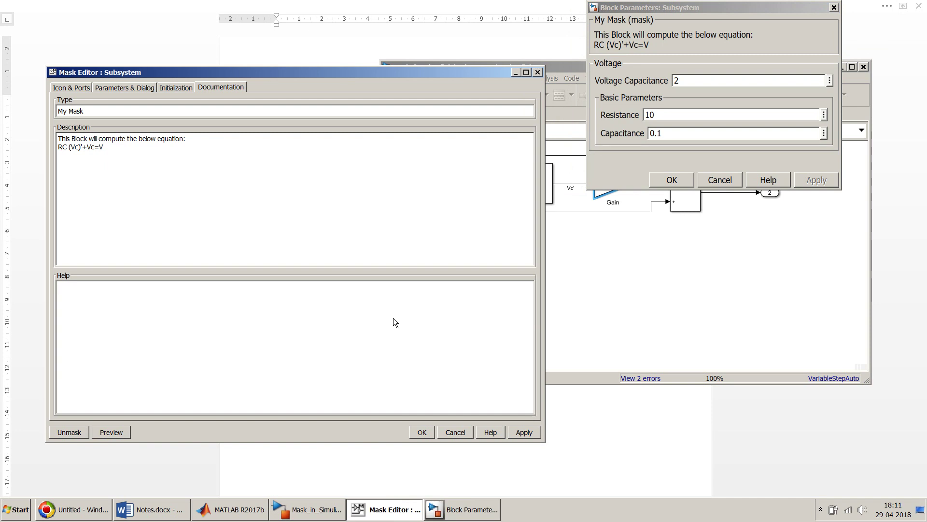
pyautogui.write('Enter the initial values ot Voltage')
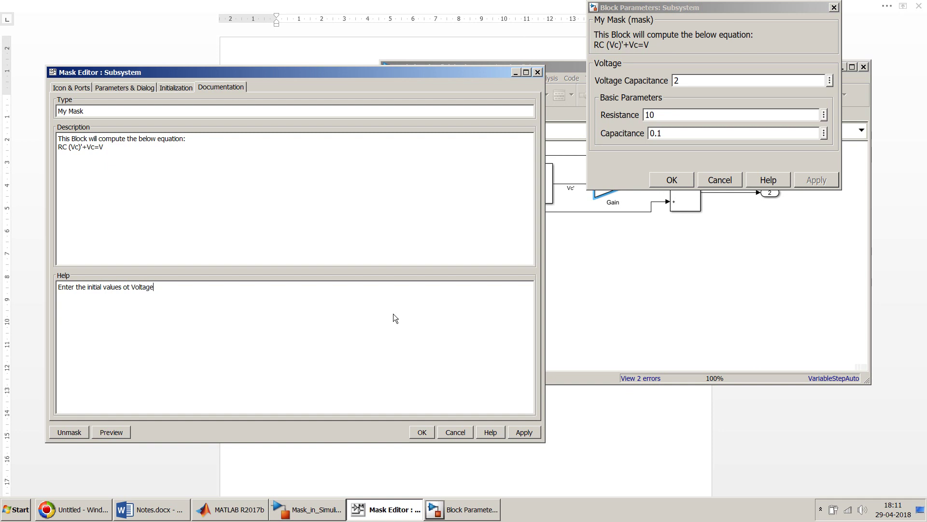
pyautogui.press('BackSpace')
pyautogui.write('f Voltag')
pyautogui.write('e, Reistance')
pyautogui.write(' and Capacit')
pyautogui.write('snce')
pyautogui.press('BackSpace')
pyautogui.press('BackSpace')
pyautogui.press('BackSpace')
pyautogui.press('BackSpace')
pyautogui.press('BackSpace')
pyautogui.write('ance f')
pyautogui.write('o compi')
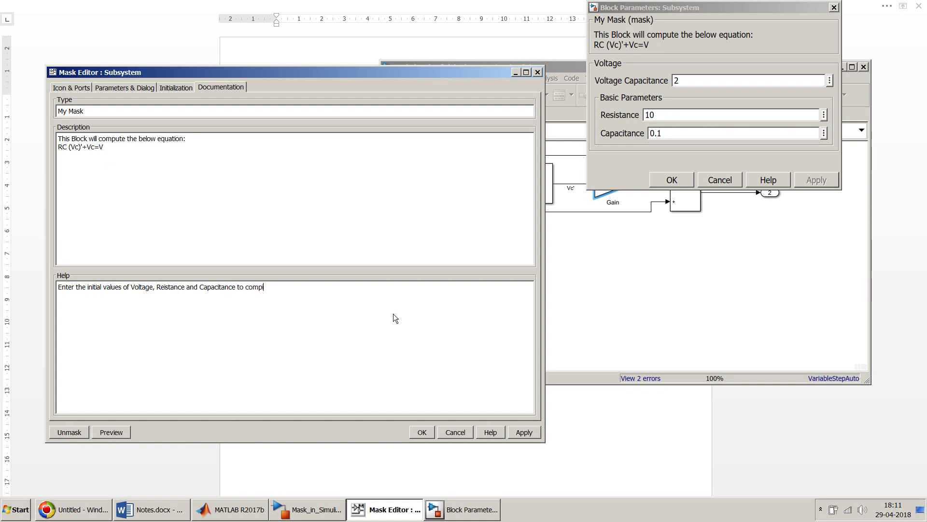
pyautogui.write('ute the voltage value.')
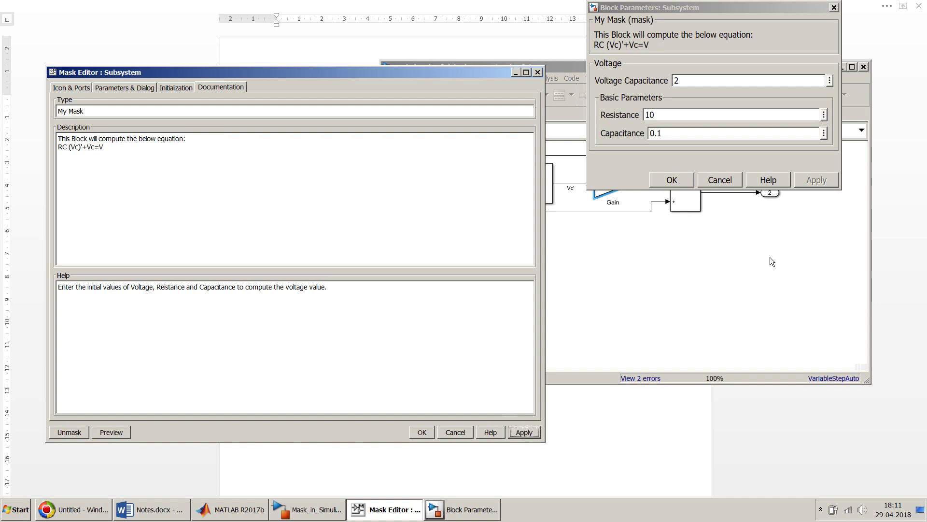
# Open the masked block's help page, read through the help text and close the page
pyautogui.click(773, 179)
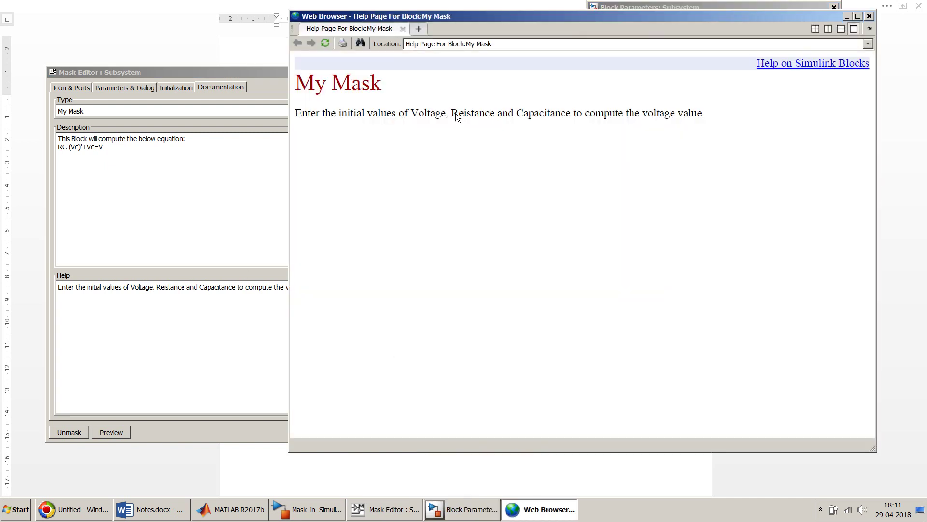
pyautogui.moveTo(715, 108); pyautogui.dragTo(423, 97)
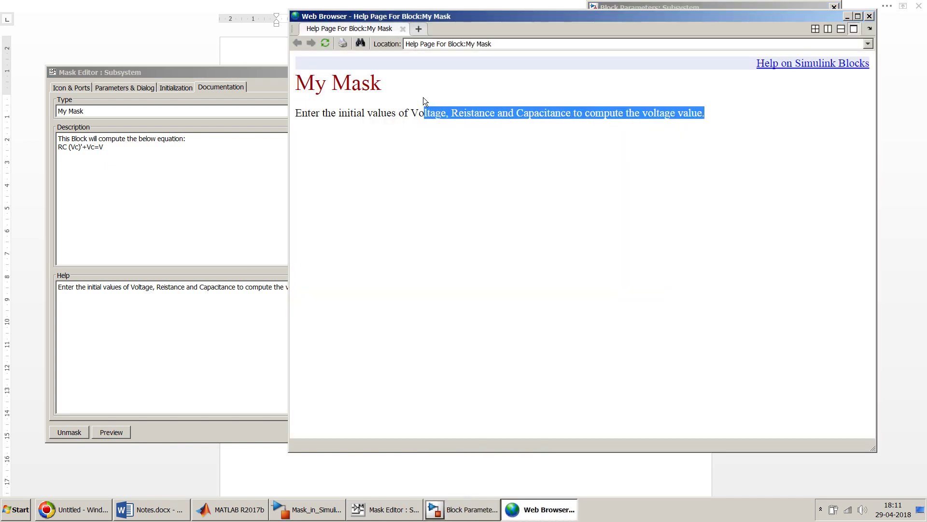
pyautogui.click(869, 17)
pyautogui.click(342, 222)
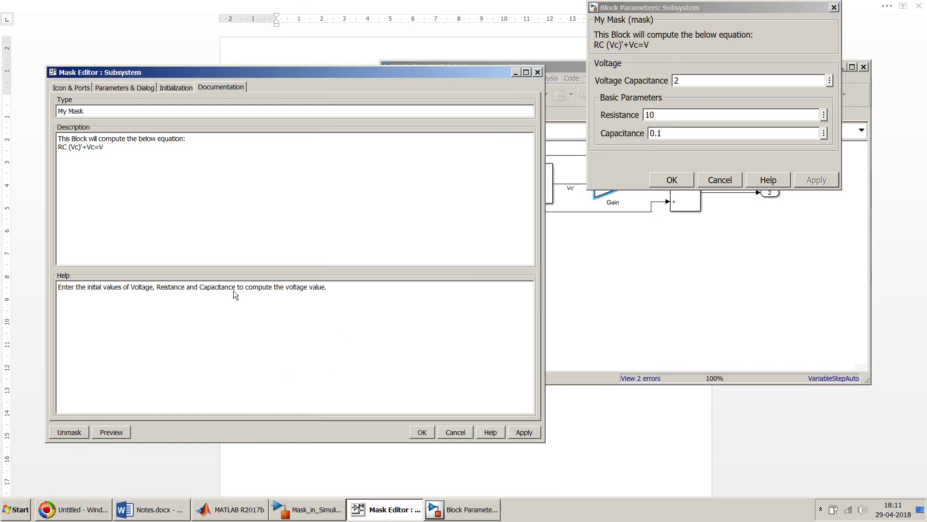
# Accept the mask edits and close the Subsystem's block parameters with their values accepted
pyautogui.click(421, 432)
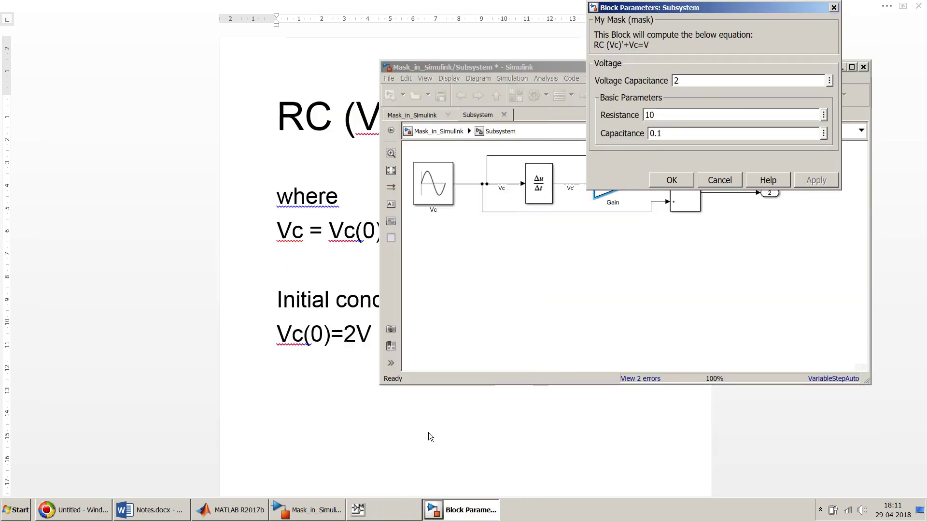
pyautogui.moveTo(729, 11); pyautogui.dragTo(487, 79)
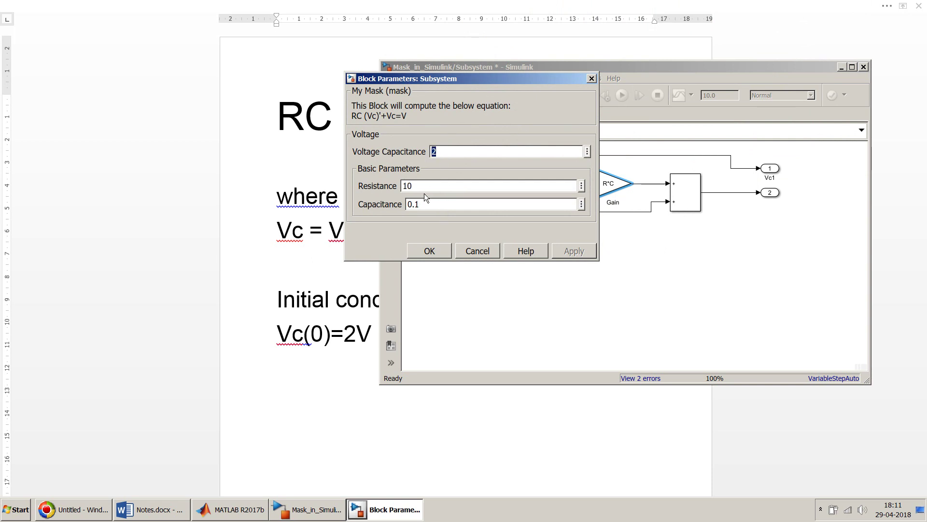
pyautogui.click(429, 252)
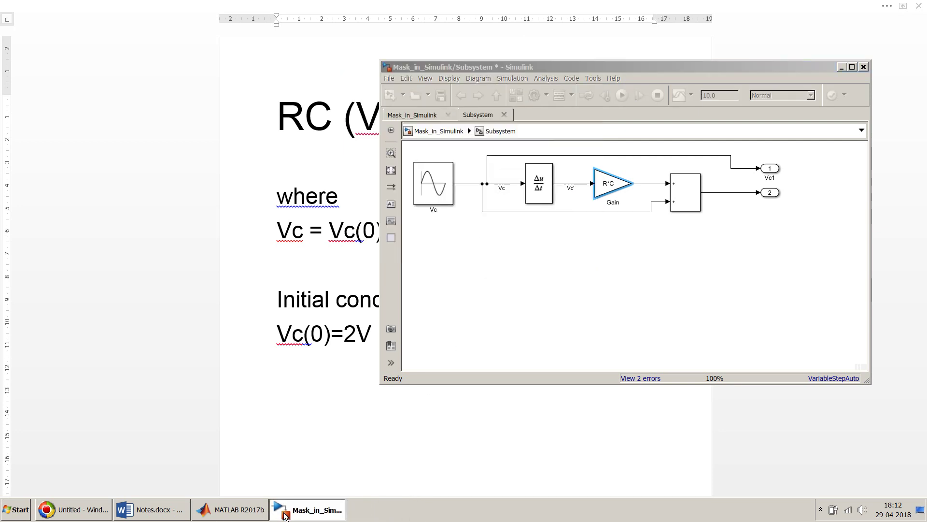
# Return to the top level of the Mask_in_Simulink model, reposition its window over MATLAB and save the model
pyautogui.click(253, 512)
pyautogui.click(308, 509)
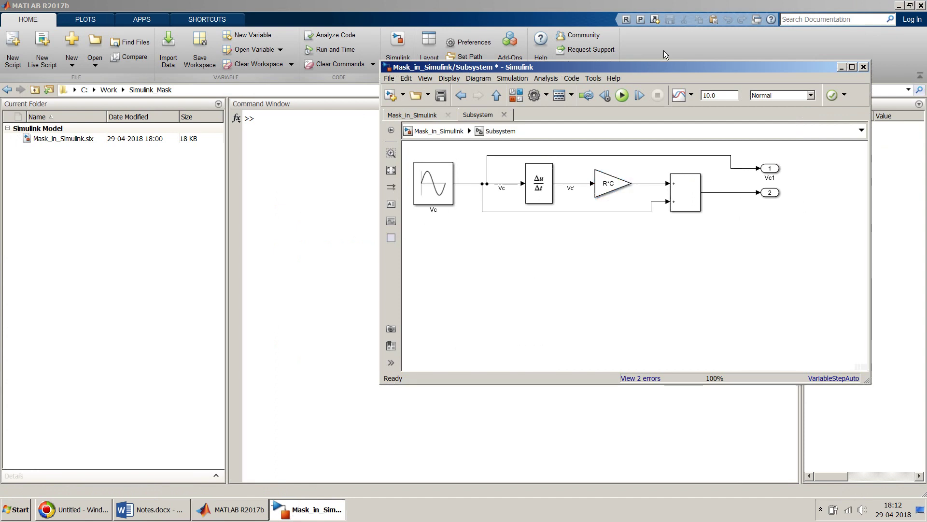
pyautogui.click(438, 130)
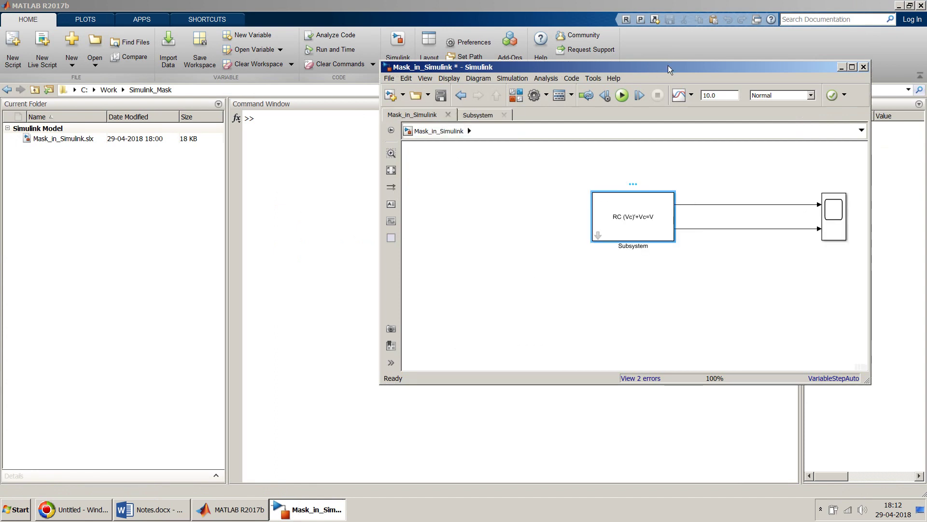
pyautogui.moveTo(668, 66); pyautogui.dragTo(405, 99)
pyautogui.click(179, 129)
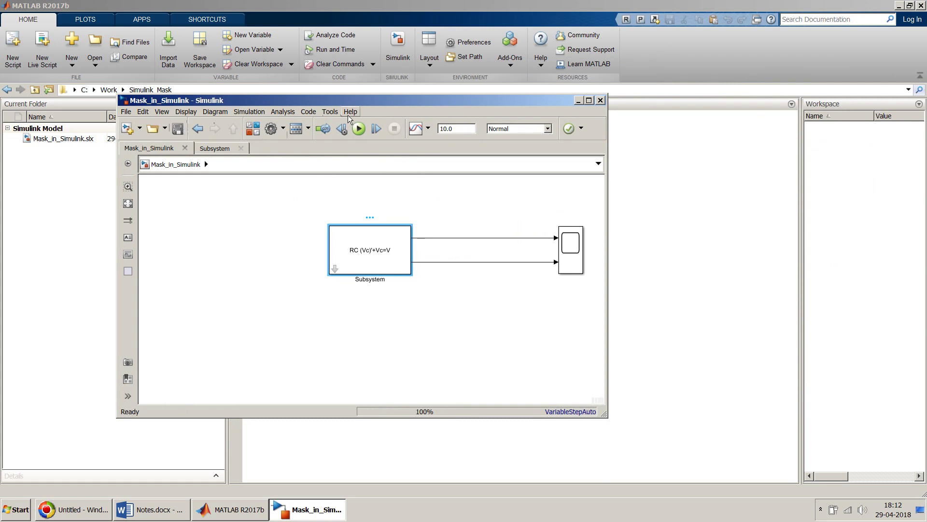
# Run the Mask_in_Simulink simulation and open the Scope to view its output
pyautogui.click(360, 129)
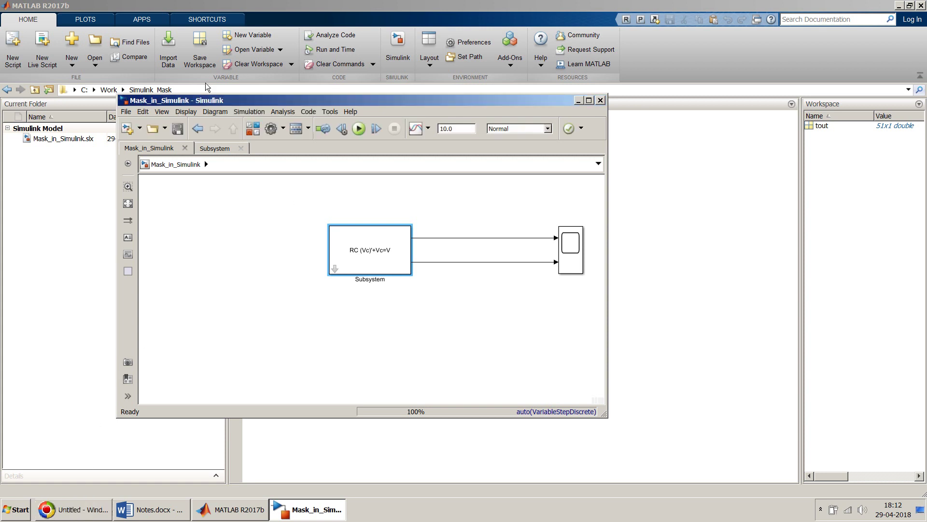
pyautogui.click(215, 257)
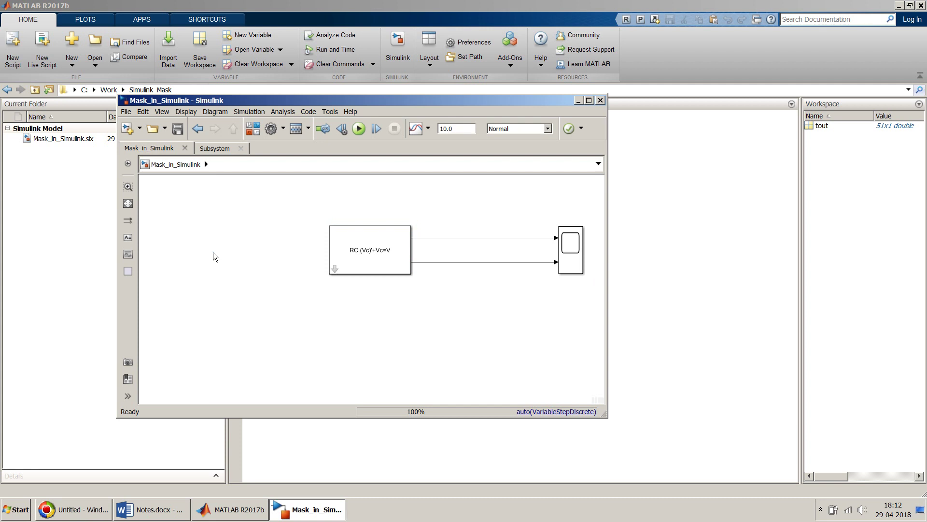
pyautogui.doubleClick(576, 257)
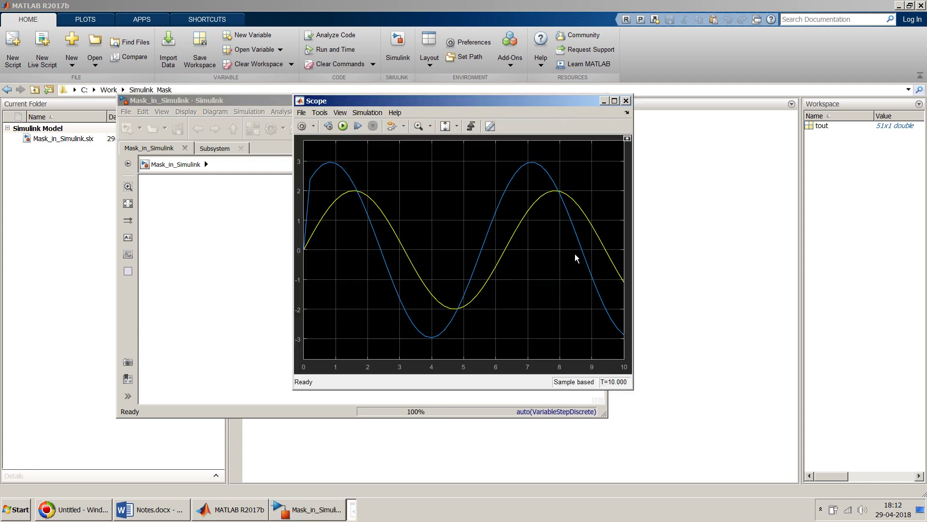
# Arrange the Scope and a narrowed model window side by side and fit the model diagram to its window
pyautogui.moveTo(488, 105); pyautogui.dragTo(721, 169)
pyautogui.click(475, 201)
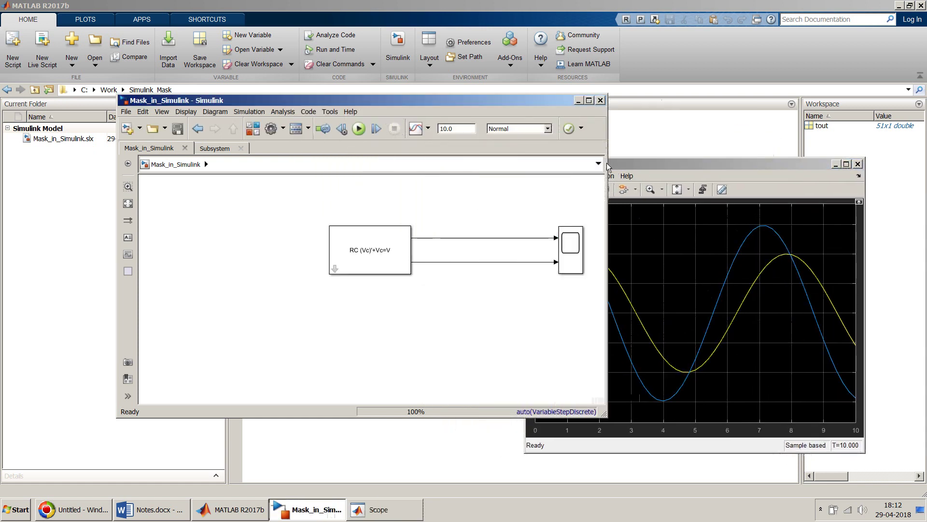
pyautogui.moveTo(608, 167); pyautogui.dragTo(508, 166)
pyautogui.press('space')
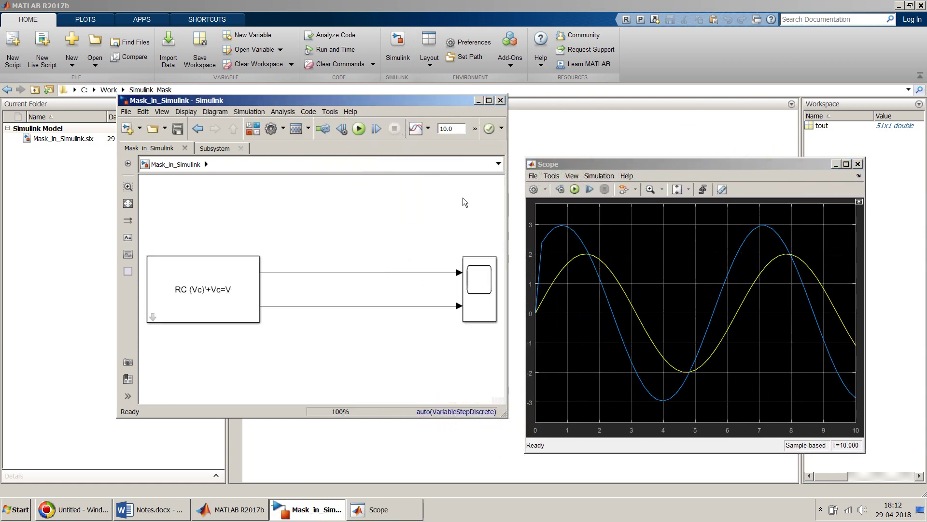
# Open the contents of the masked Subsystem fitted to view, and move the Scope window up beside them
pyautogui.click(154, 321)
pyautogui.doubleClick(154, 321)
pyautogui.press('space')
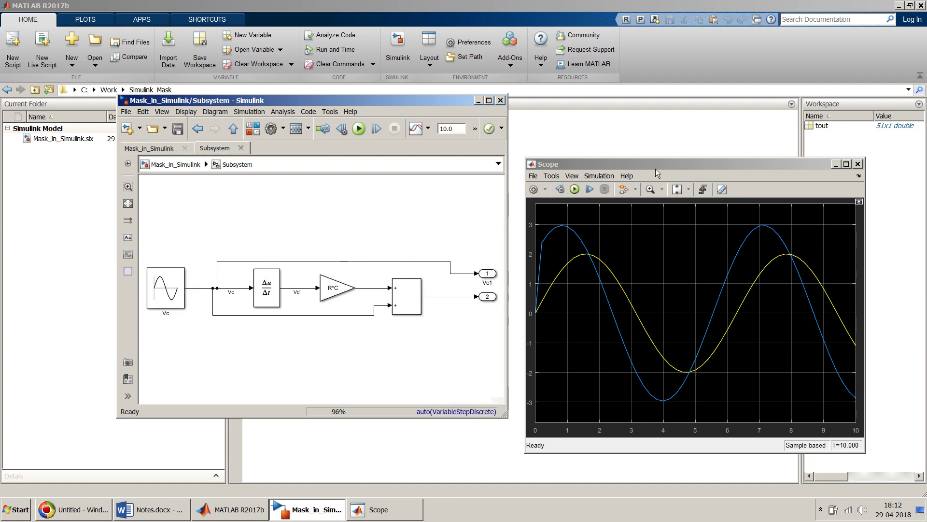
pyautogui.moveTo(658, 169); pyautogui.dragTo(655, 84)
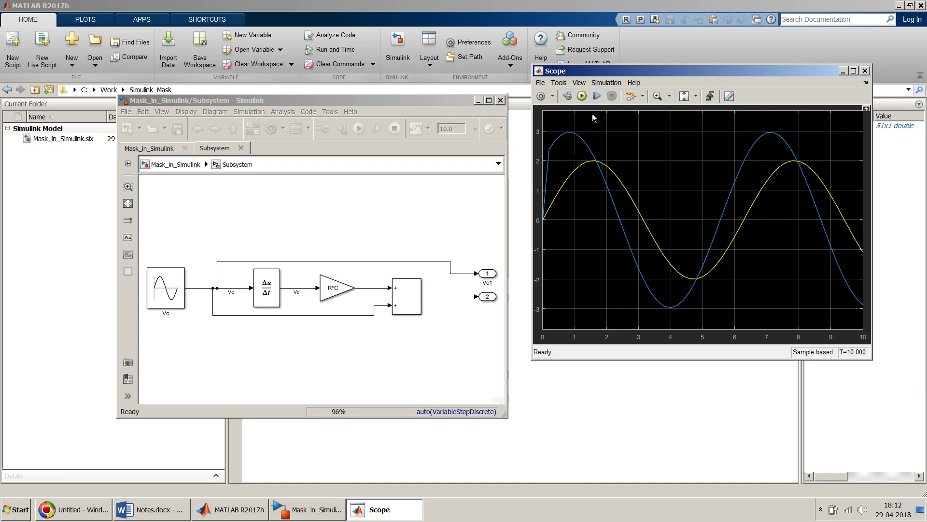
# Examine the start of the Scope signals zoomed along the time axis alongside the Derivative block, and restore the full time range
pyautogui.click(670, 96)
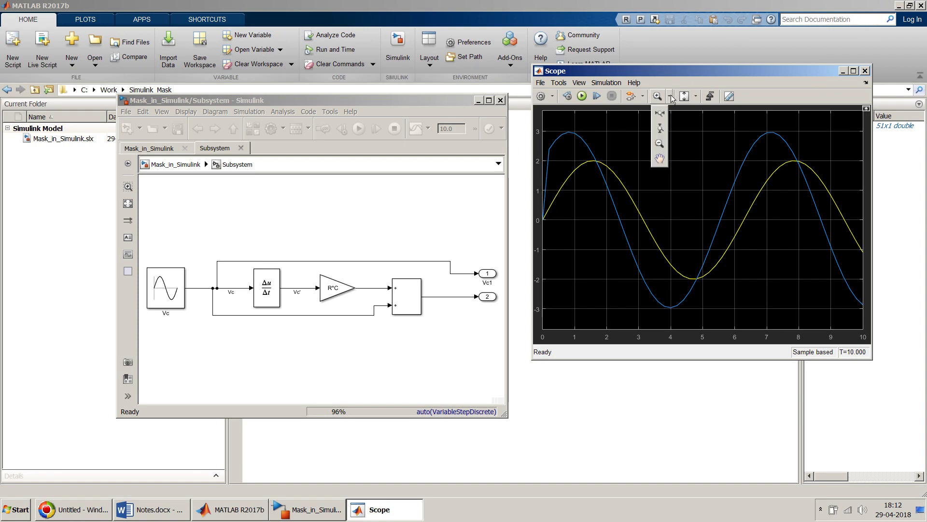
pyautogui.click(641, 135)
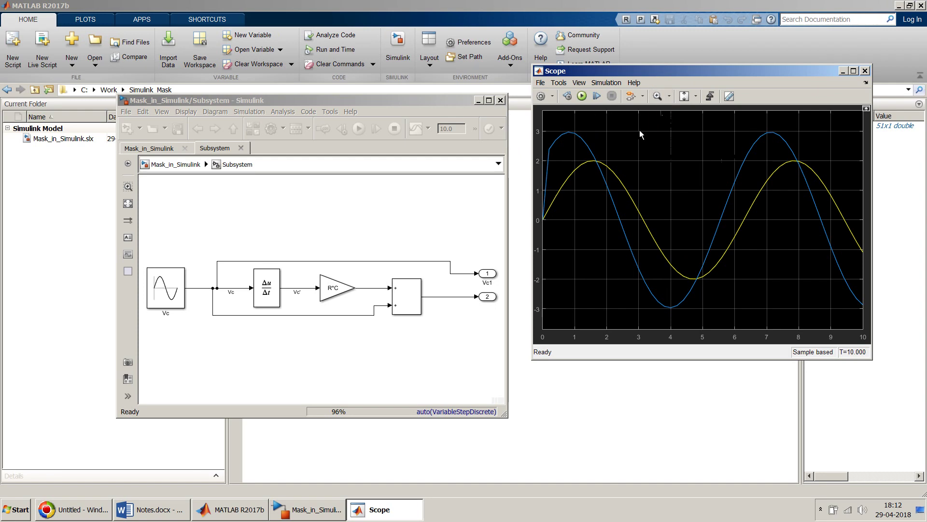
pyautogui.moveTo(571, 165); pyautogui.dragTo(539, 167)
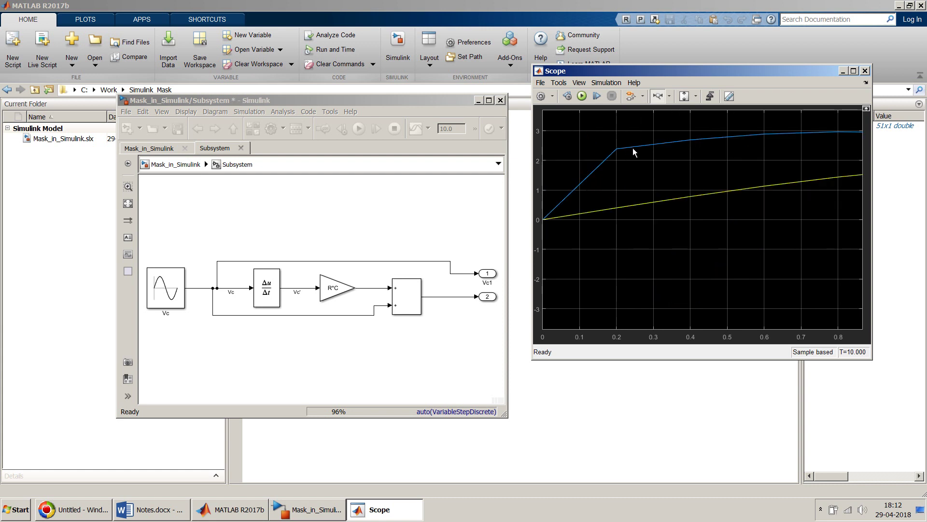
pyautogui.click(266, 303)
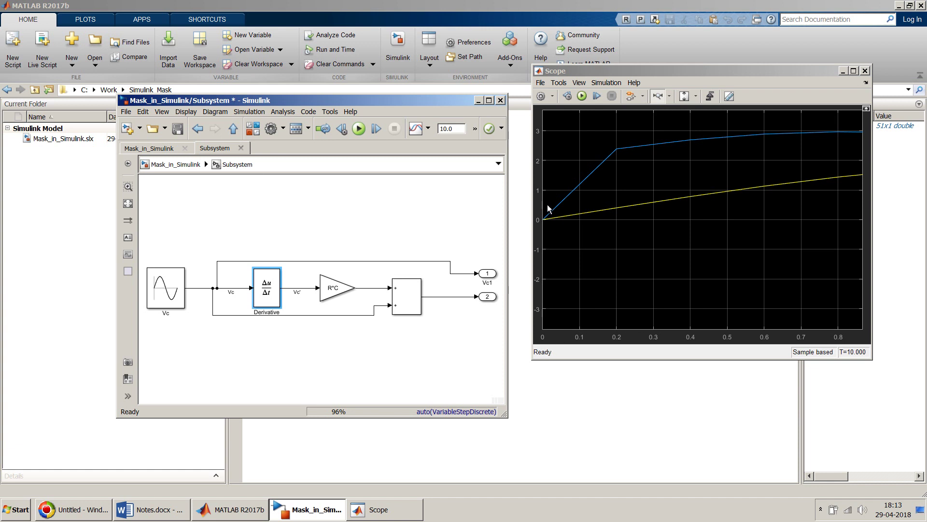
pyautogui.click(623, 198)
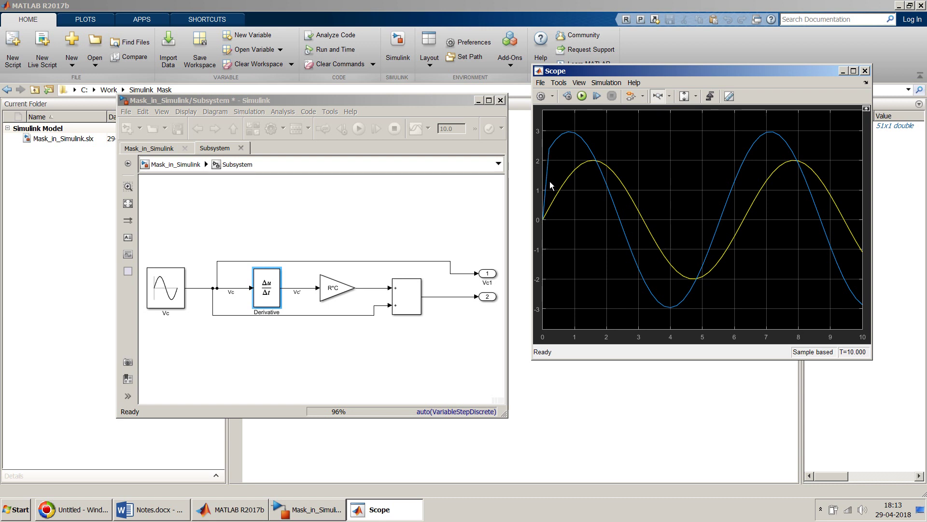
# Open the model's solver settings, expand the additional parameters and set the solver type to Fixed-step
pyautogui.click(447, 389)
pyautogui.click(449, 412)
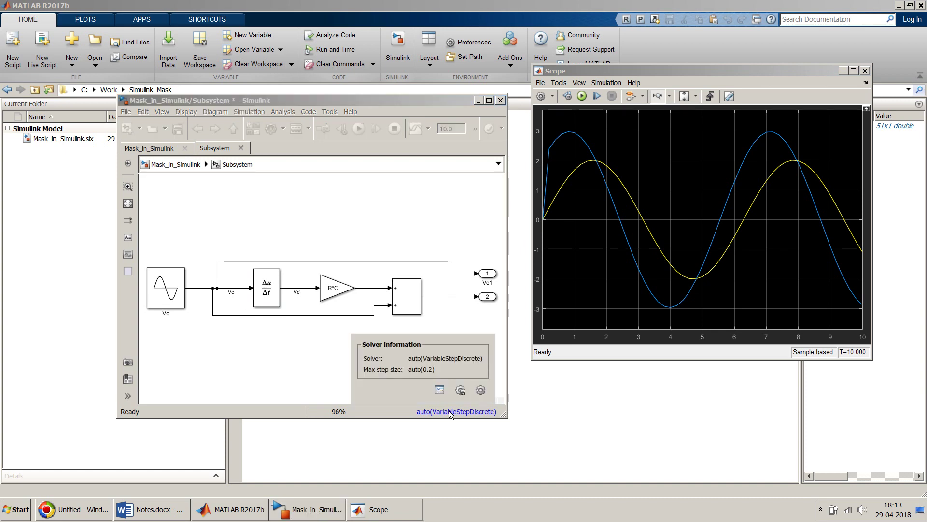
pyautogui.click(481, 390)
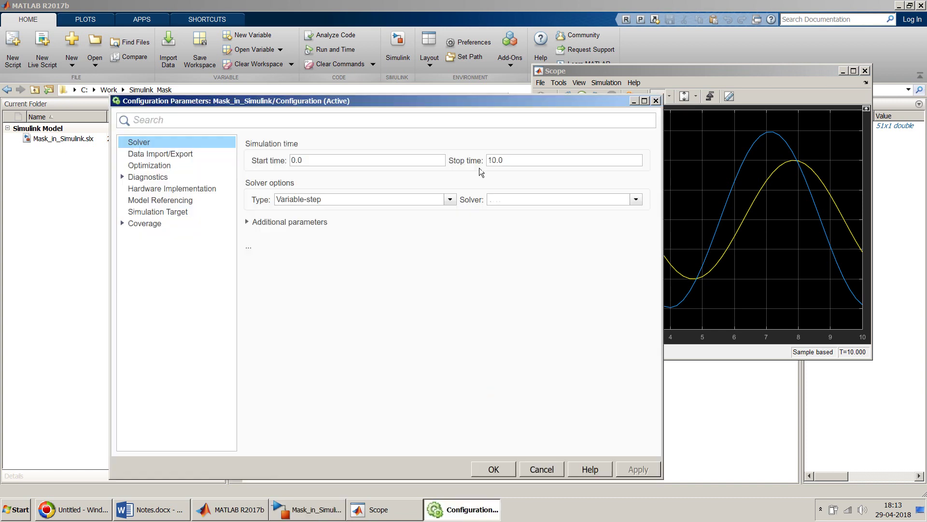
pyautogui.moveTo(503, 104); pyautogui.dragTo(503, 70)
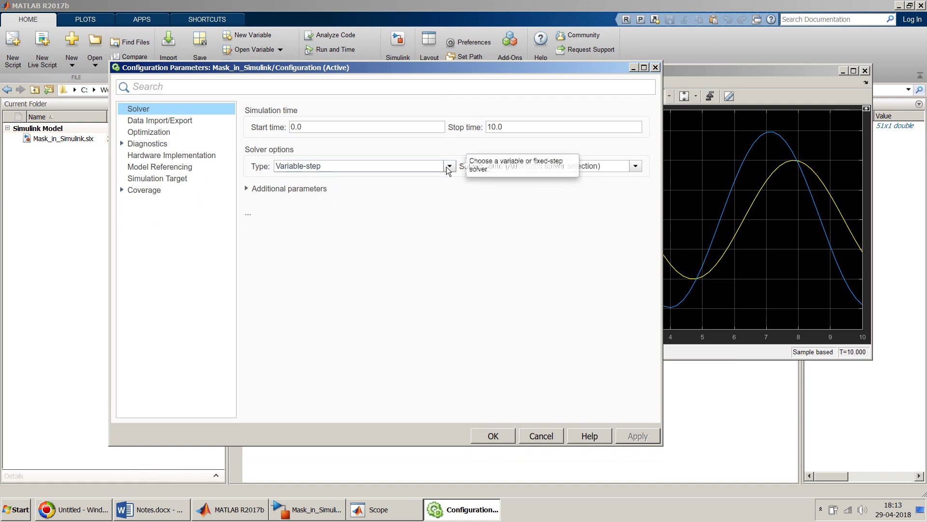
pyautogui.click(245, 190)
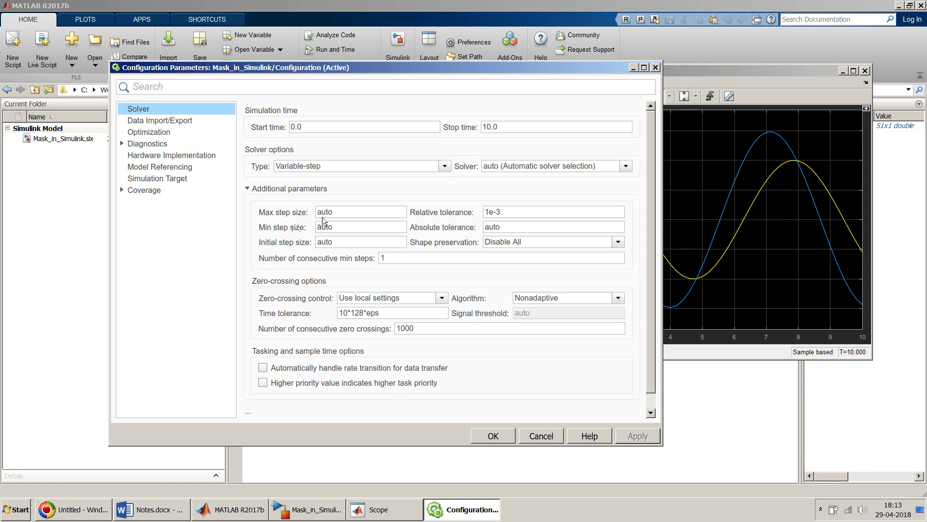
pyautogui.click(445, 165)
pyautogui.click(436, 184)
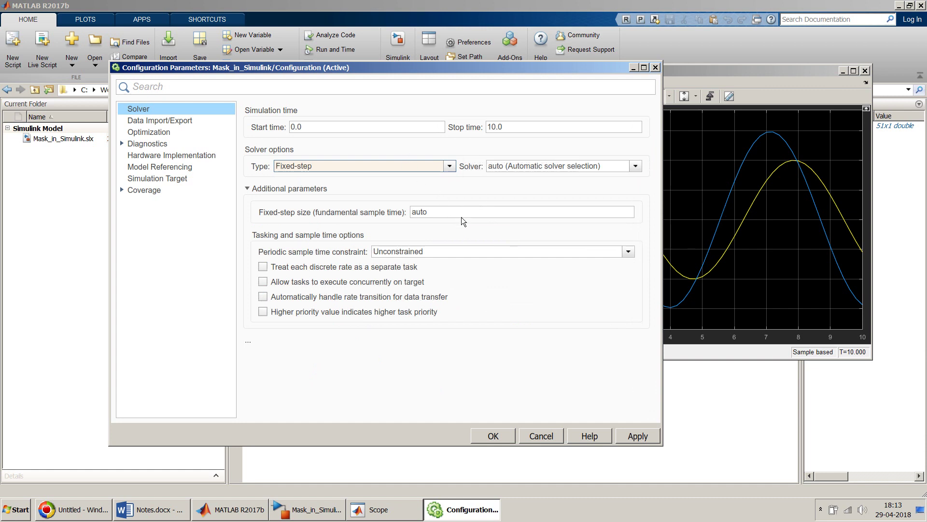
# Set the fixed-step size to 0.001, accept the configuration and rerun the simulation
pyautogui.click(461, 212)
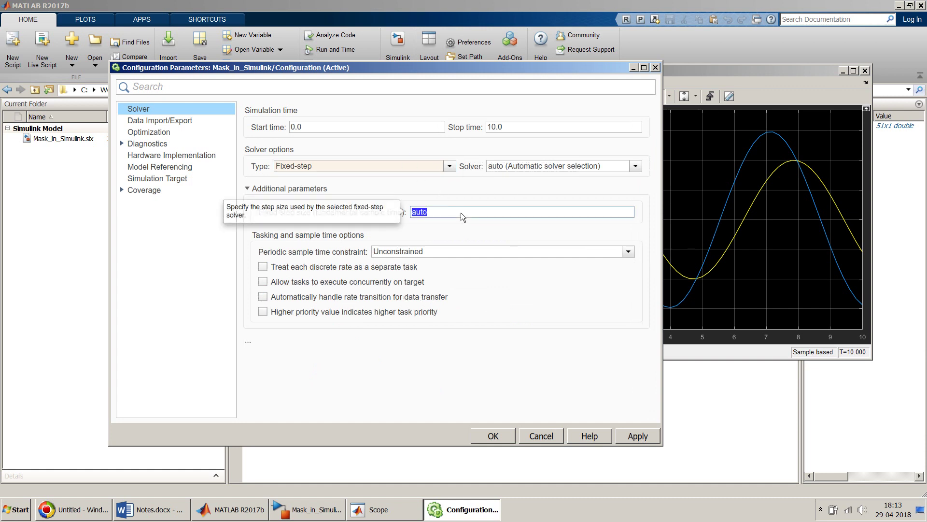
pyautogui.write('0.')
pyautogui.write('0001')
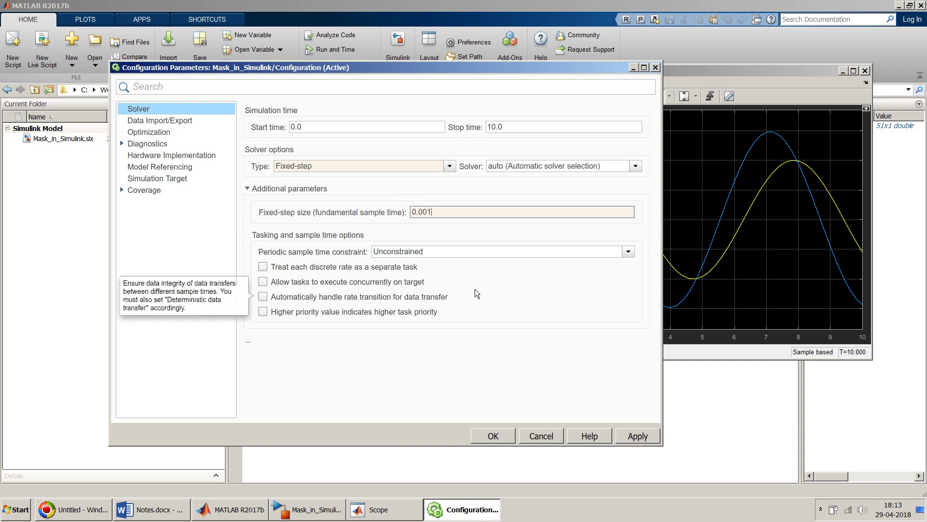
pyautogui.click(633, 437)
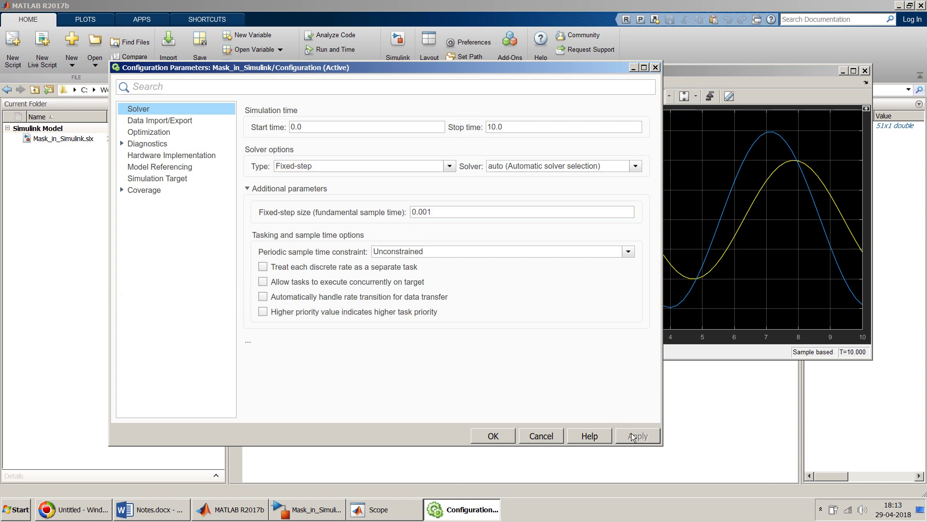
pyautogui.click(493, 436)
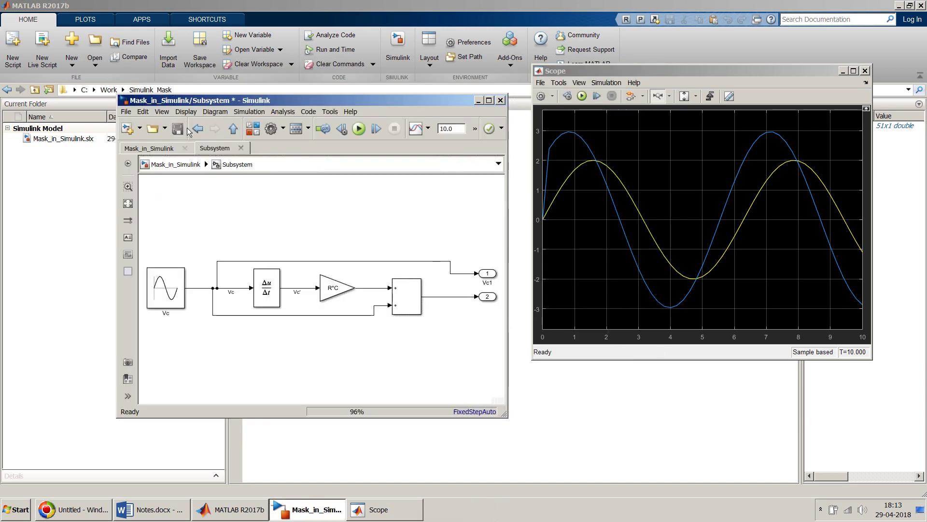
pyautogui.click(360, 135)
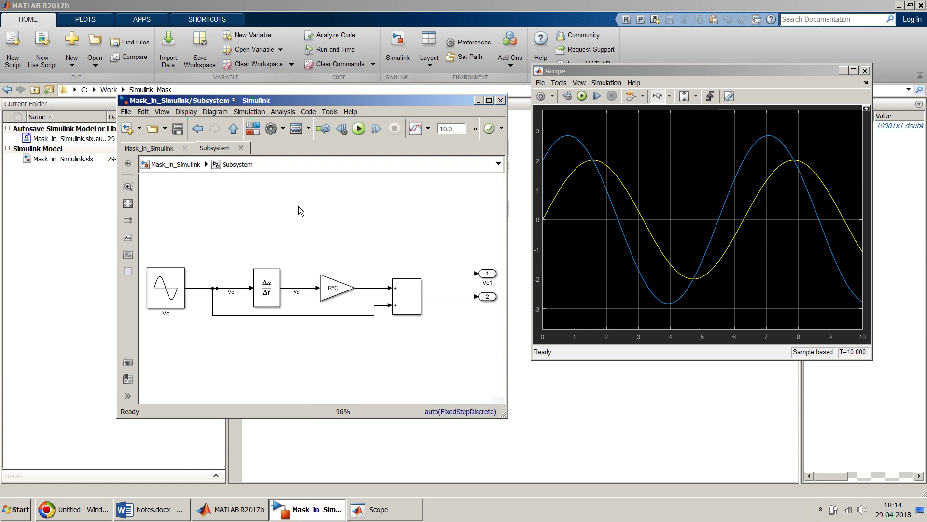
# Return to the model's top level, move the Subsystem block closer to the Scope and save the model
pyautogui.click(169, 292)
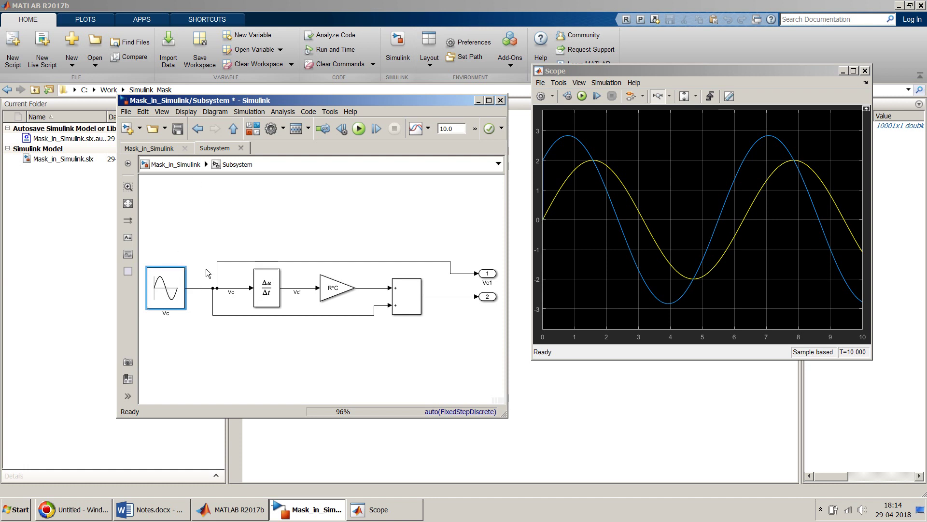
pyautogui.click(166, 161)
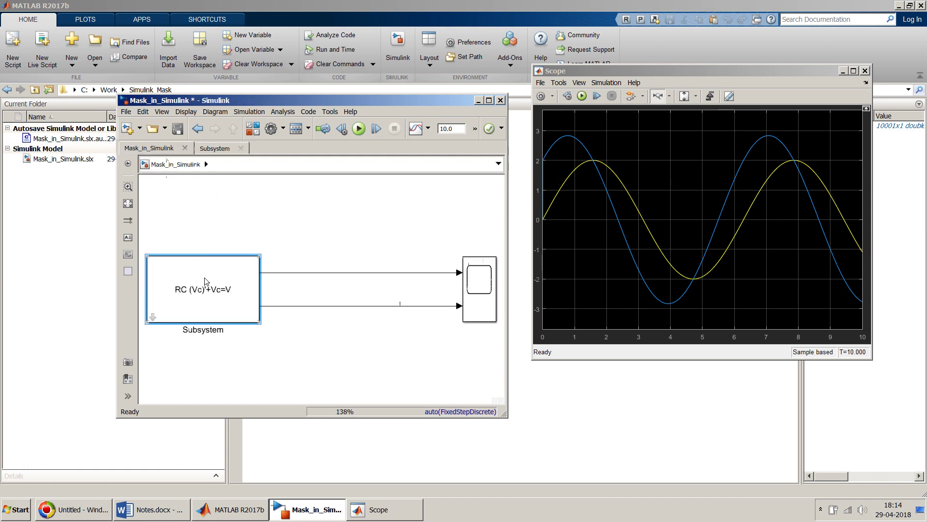
pyautogui.moveTo(201, 285); pyautogui.dragTo(264, 285)
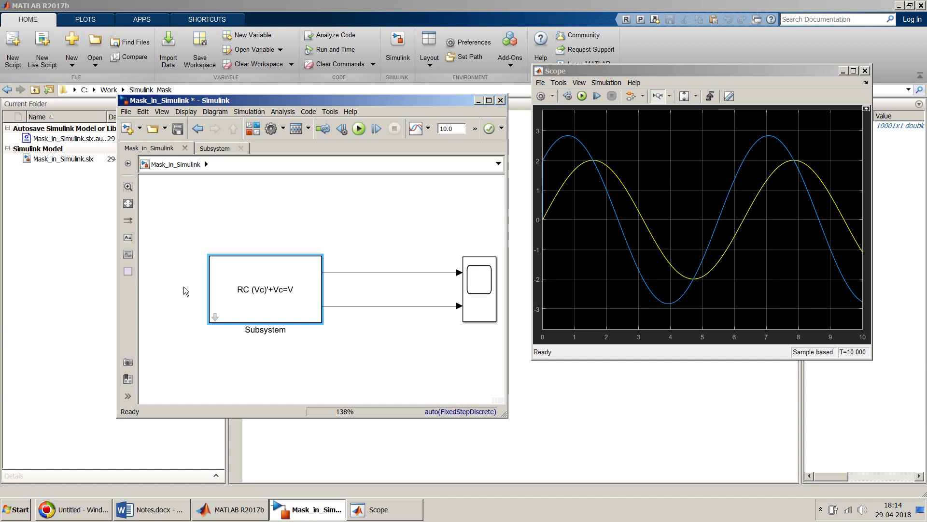
pyautogui.click(294, 289)
pyautogui.click(367, 216)
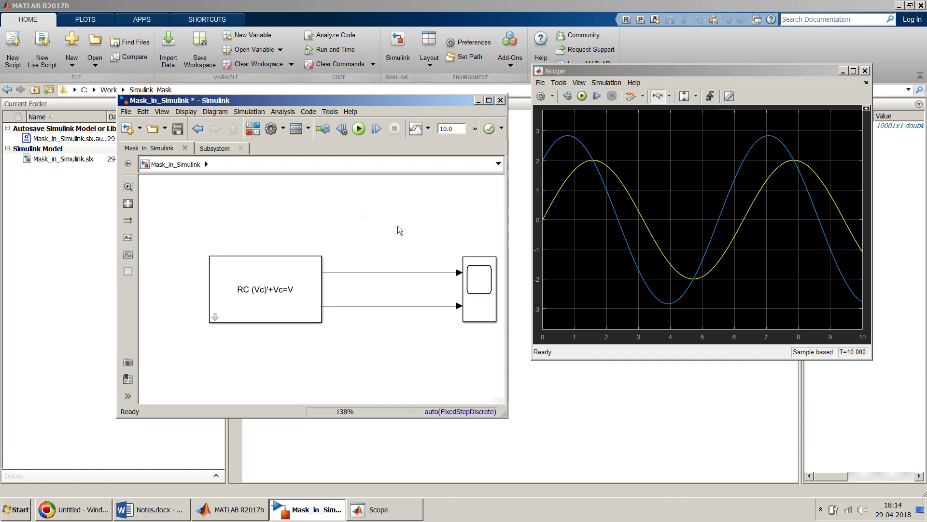
pyautogui.click(177, 129)
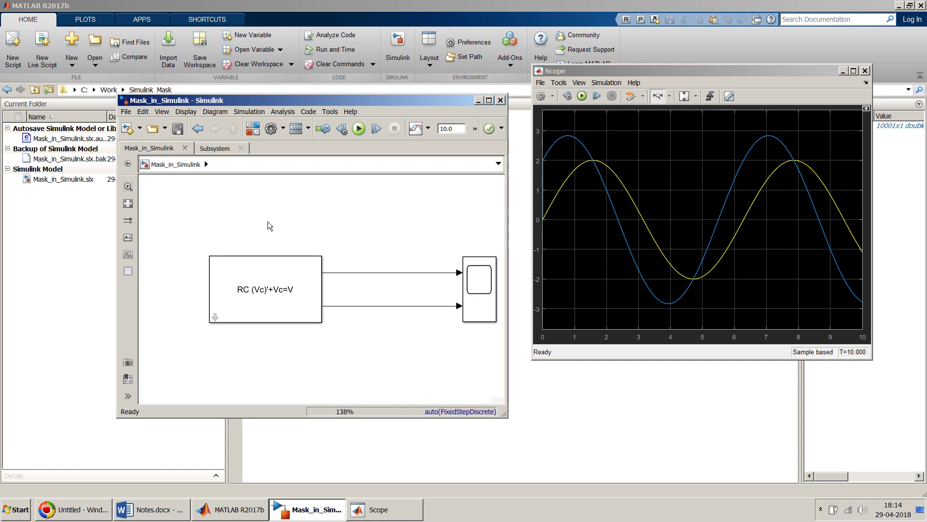
# Set the masked Subsystem's Resistance to 100 in its block parameters and save the model
pyautogui.doubleClick(249, 311)
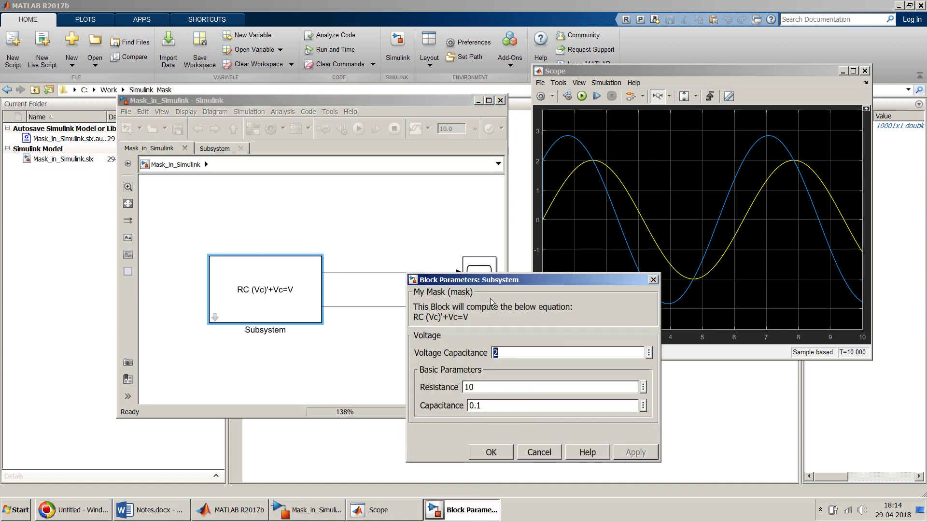
pyautogui.moveTo(512, 282); pyautogui.dragTo(448, 188)
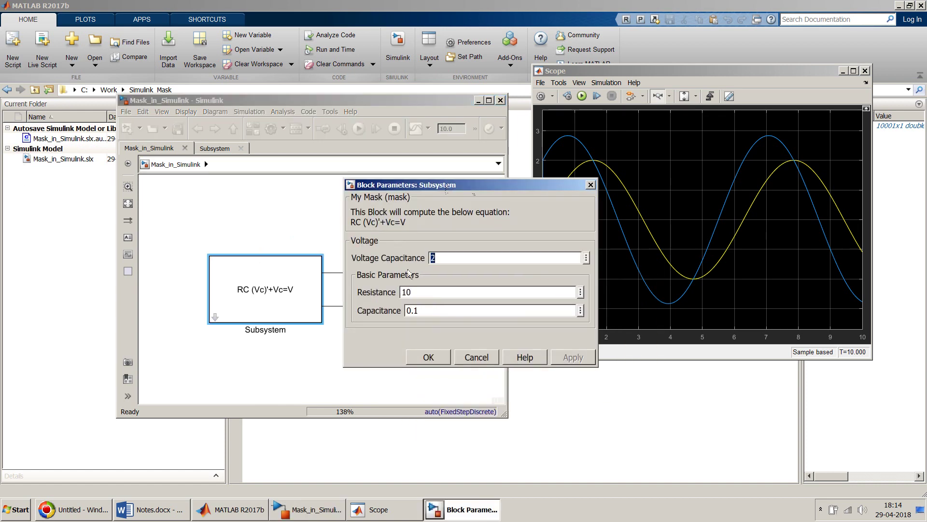
pyautogui.doubleClick(418, 295)
pyautogui.write('100')
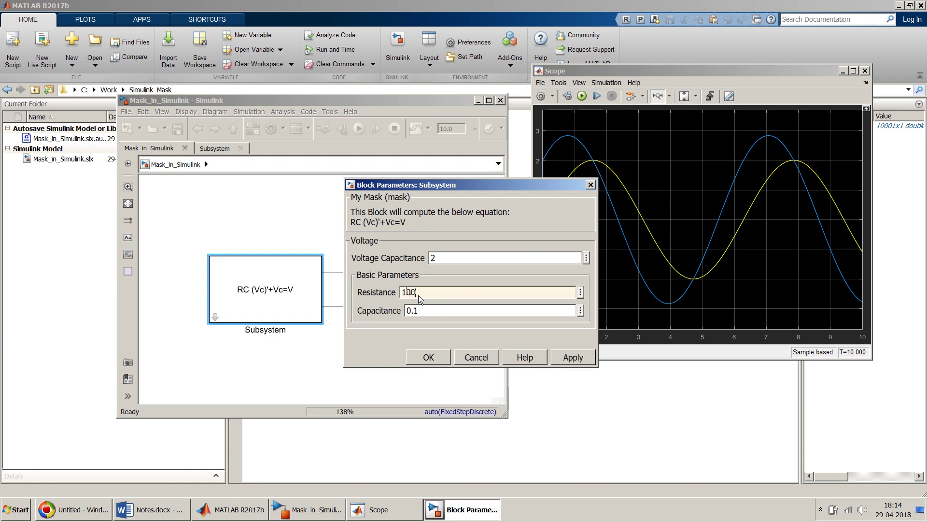
pyautogui.click(425, 359)
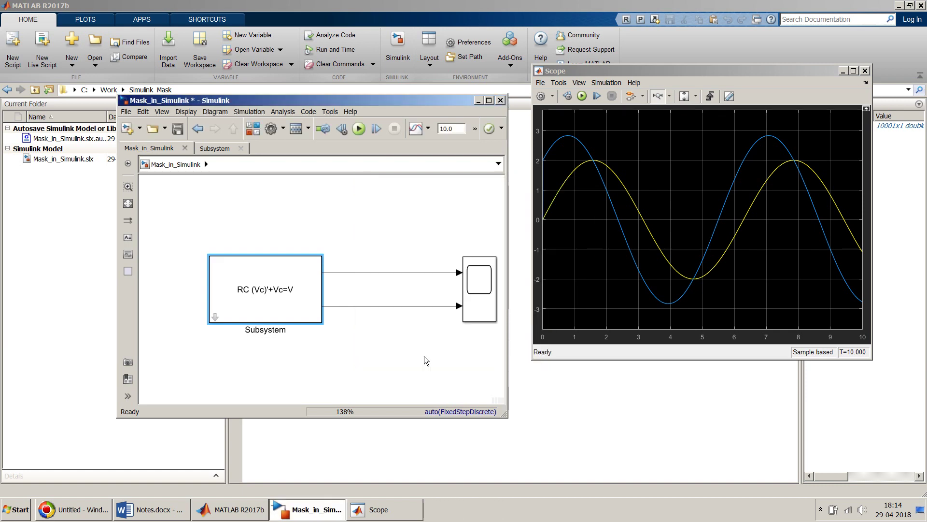
pyautogui.click(355, 212)
pyautogui.hotkey('ctrl', 's')
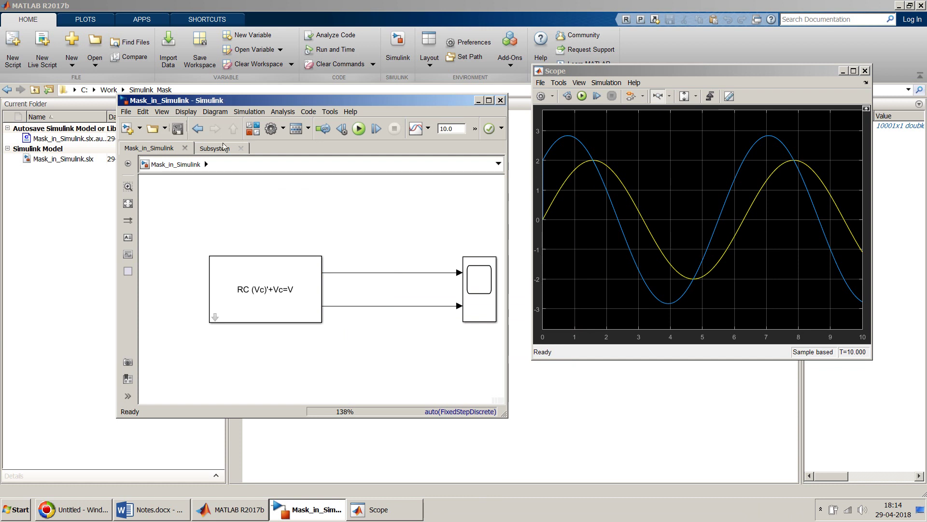
# Rerun the simulation and scale both the X and Y axes of the Scope to fit the signals
pyautogui.click(358, 136)
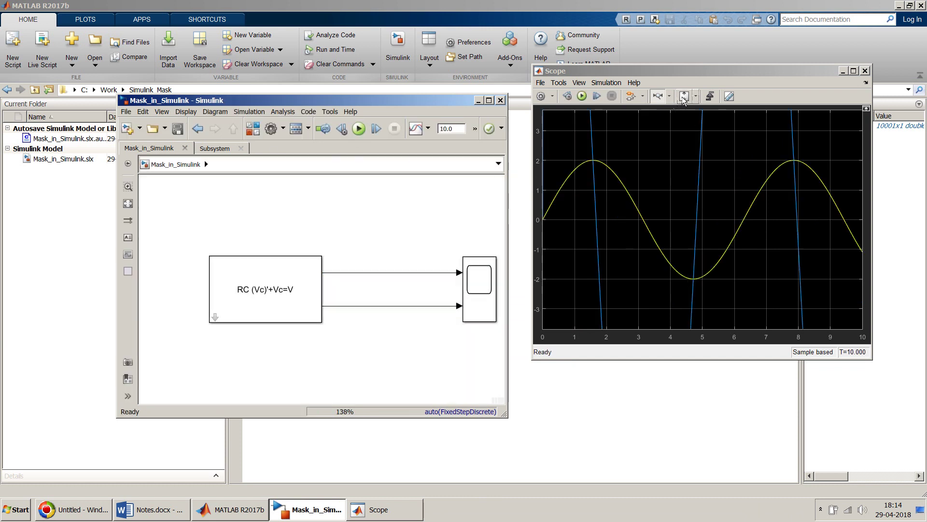
pyautogui.click(676, 133)
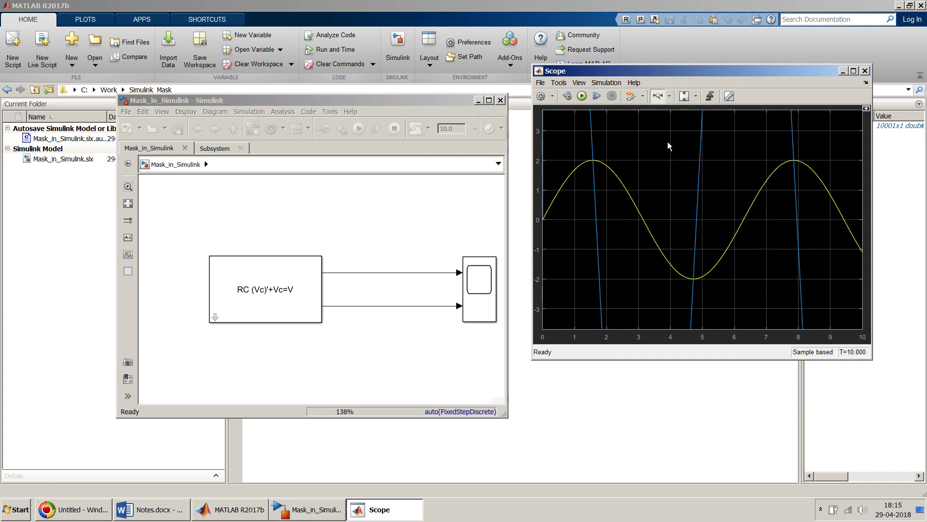
pyautogui.click(696, 95)
pyautogui.click(687, 128)
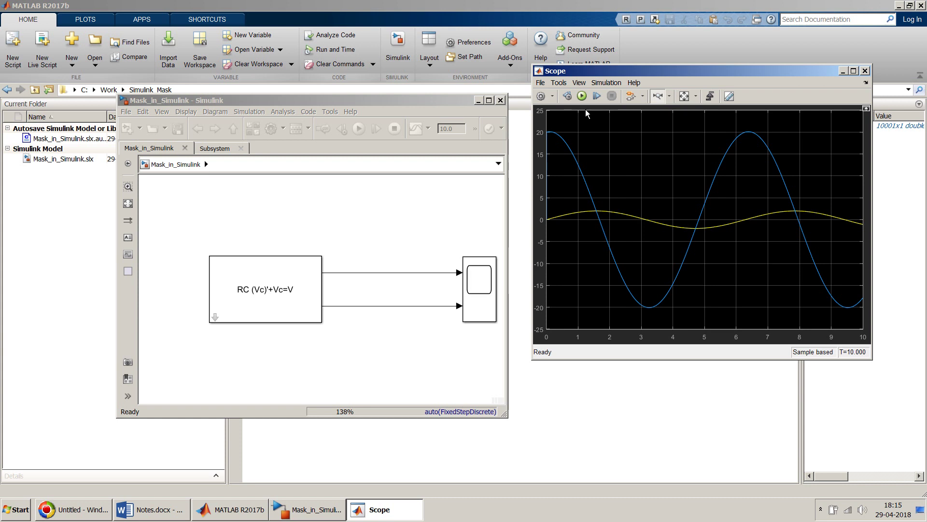
# Save the model and arrange the model and Scope windows side by side without overlap
pyautogui.click(464, 186)
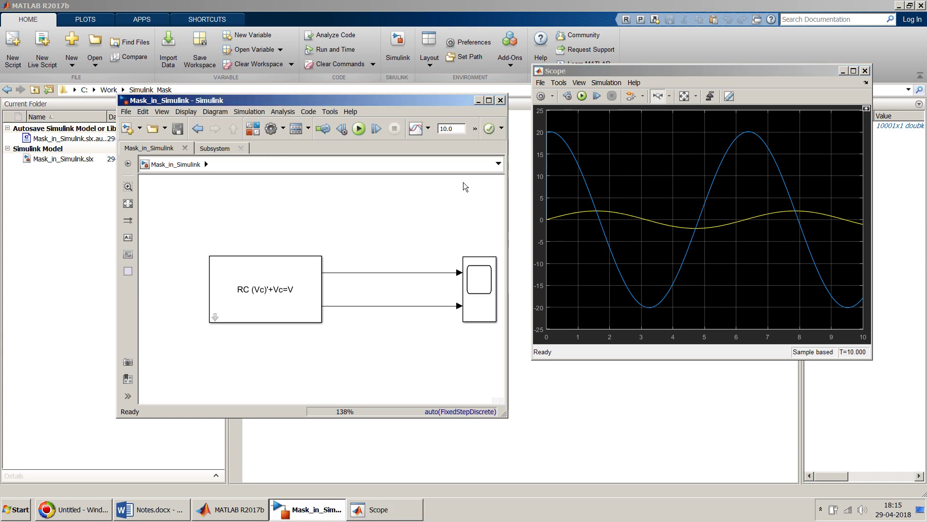
pyautogui.click(178, 130)
pyautogui.moveTo(459, 100); pyautogui.dragTo(386, 94)
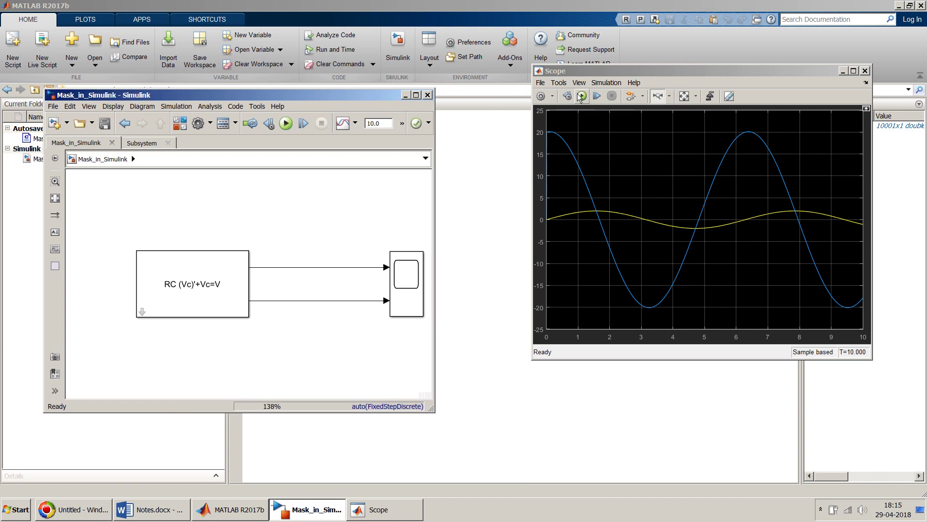
pyautogui.moveTo(635, 75); pyautogui.dragTo(558, 127)
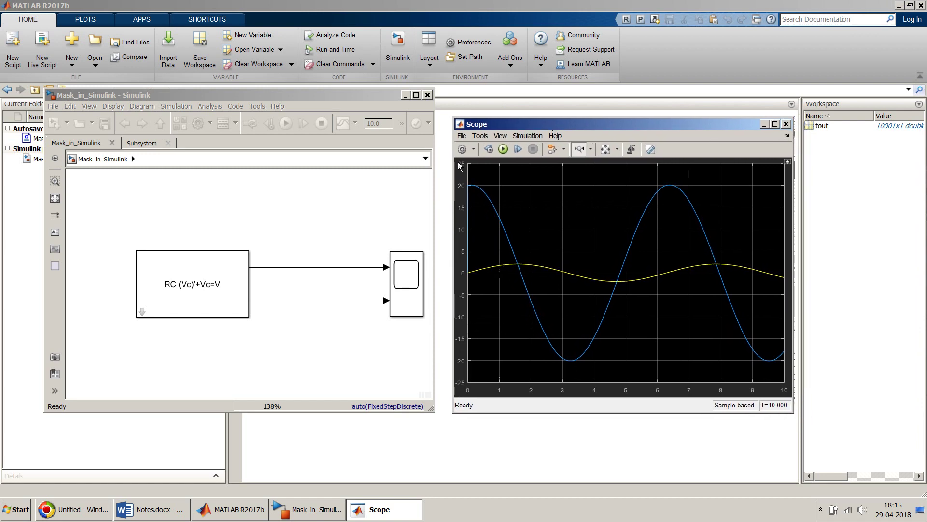
# Enable logging of the Scope's data to the workspace as ScopeData in Dataset format and accept the configuration
pyautogui.click(474, 148)
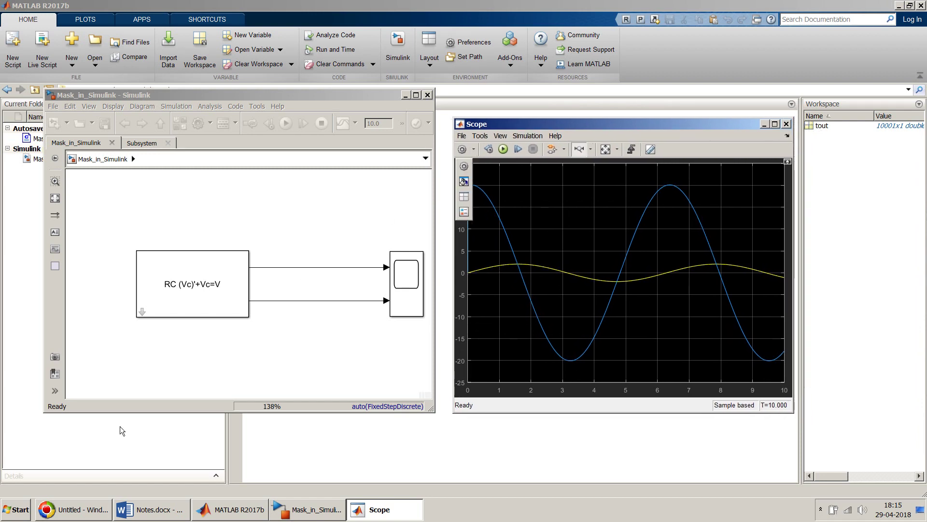
pyautogui.click(474, 149)
pyautogui.click(464, 167)
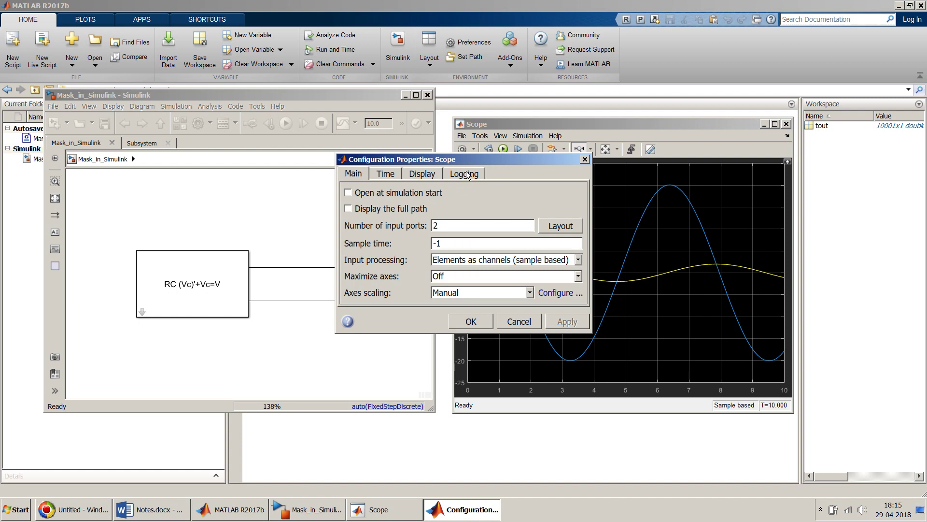
pyautogui.click(465, 175)
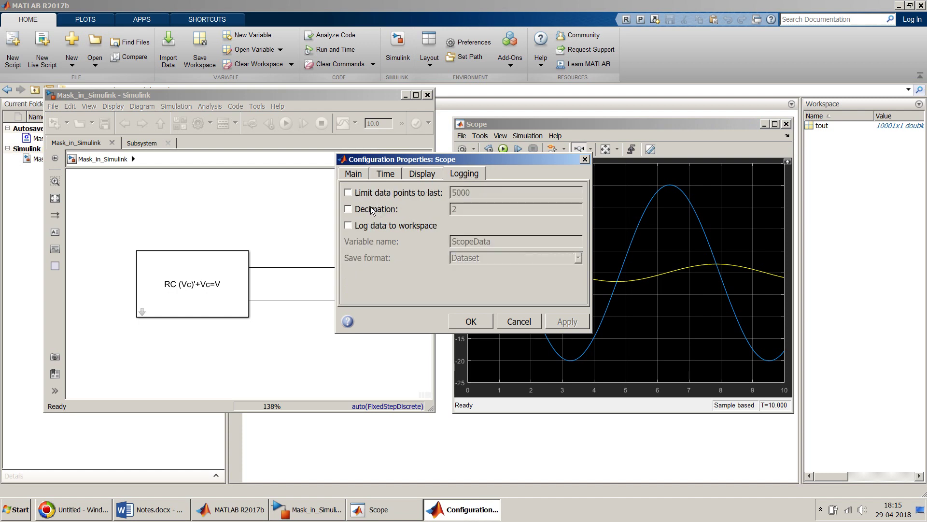
pyautogui.click(364, 227)
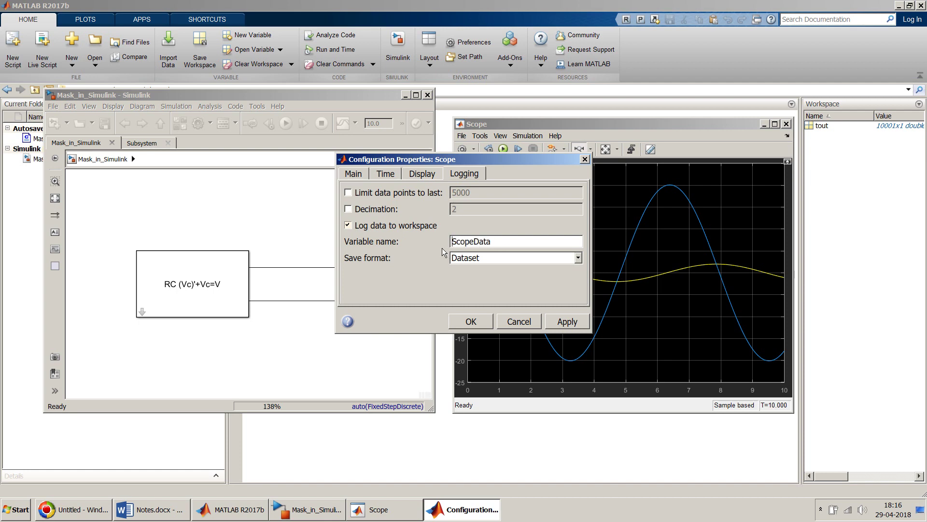
pyautogui.click(567, 321)
pyautogui.click(464, 322)
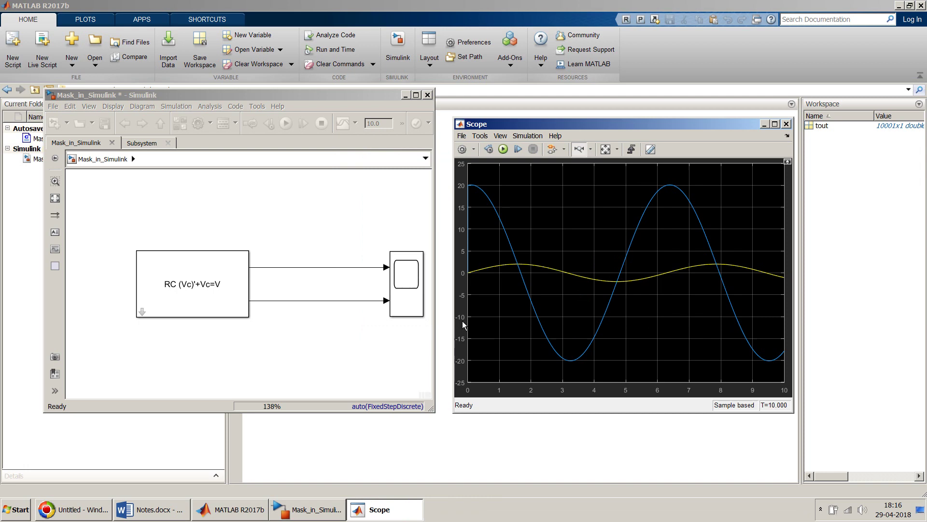
# Save the Mask_in_Simulink model and rerun the simulation with Scope data logging enabled
pyautogui.click(393, 188)
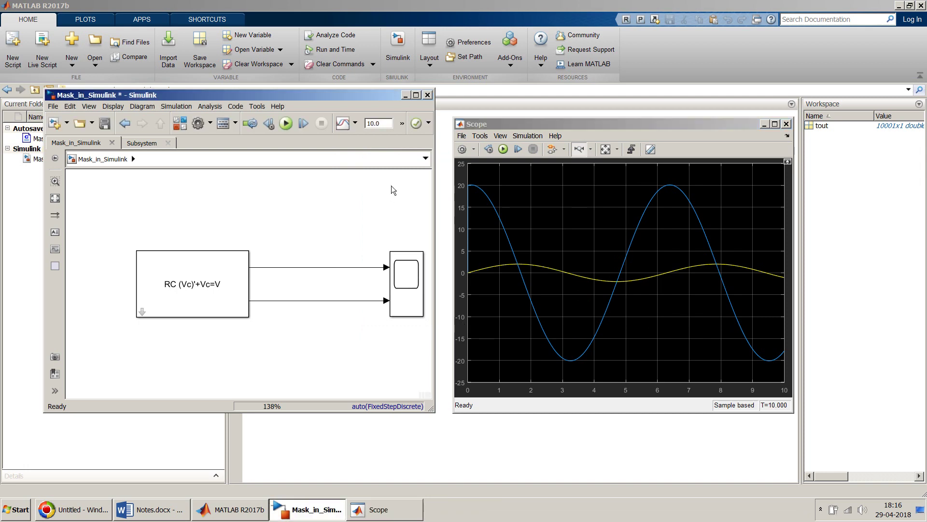
pyautogui.click(104, 123)
pyautogui.click(286, 129)
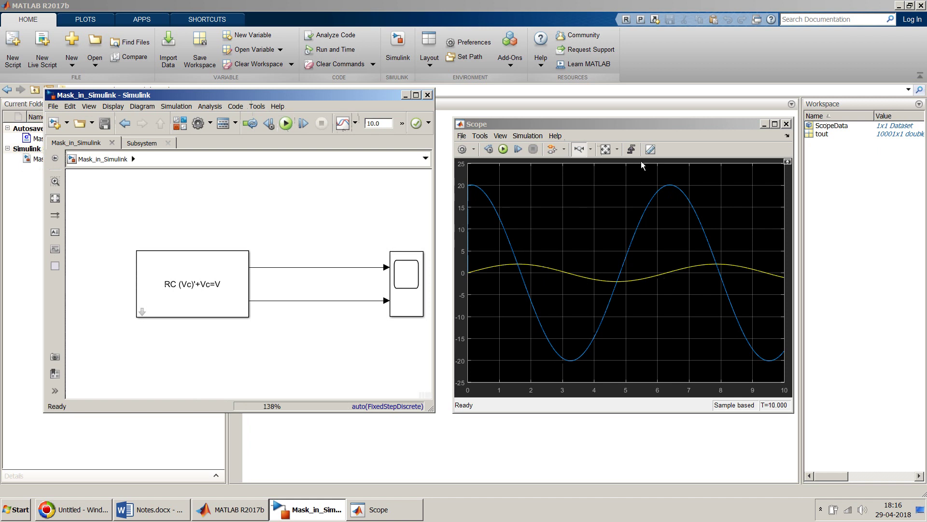
# Display the contents of the ScopeData workspace variable in the Command Window
pyautogui.click(831, 126)
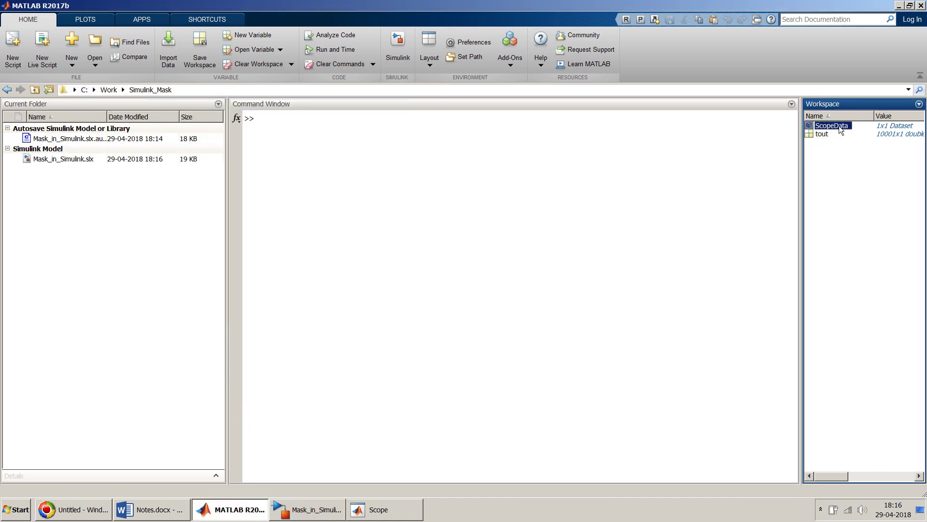
pyautogui.moveTo(840, 127); pyautogui.dragTo(615, 169)
pyautogui.press('Return')
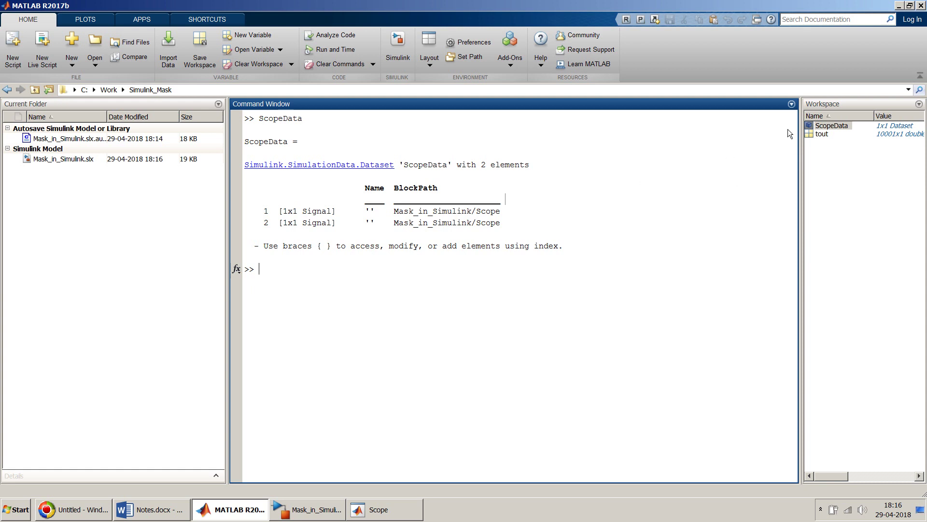
# Save the ScopeData workspace variable as ScopeData.mat in the Simulink_Mask folder
pyautogui.click(831, 126)
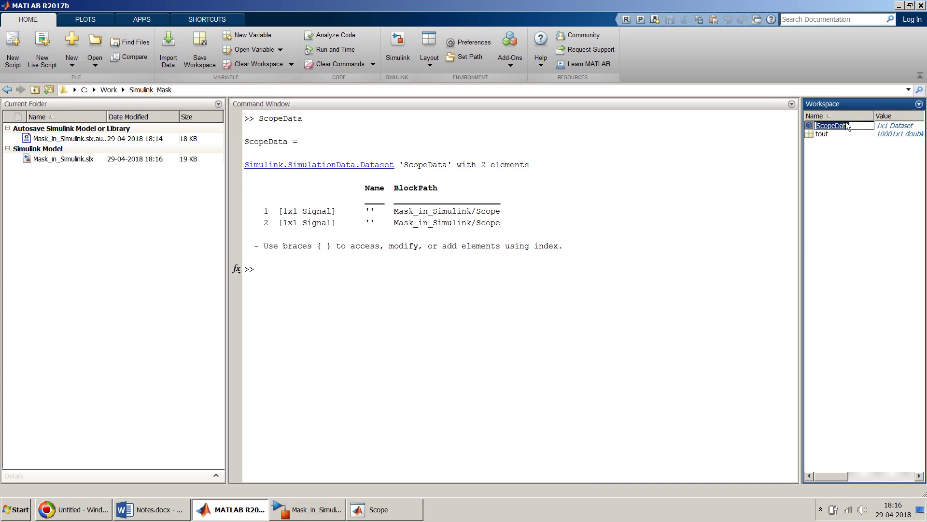
pyautogui.click(771, 203)
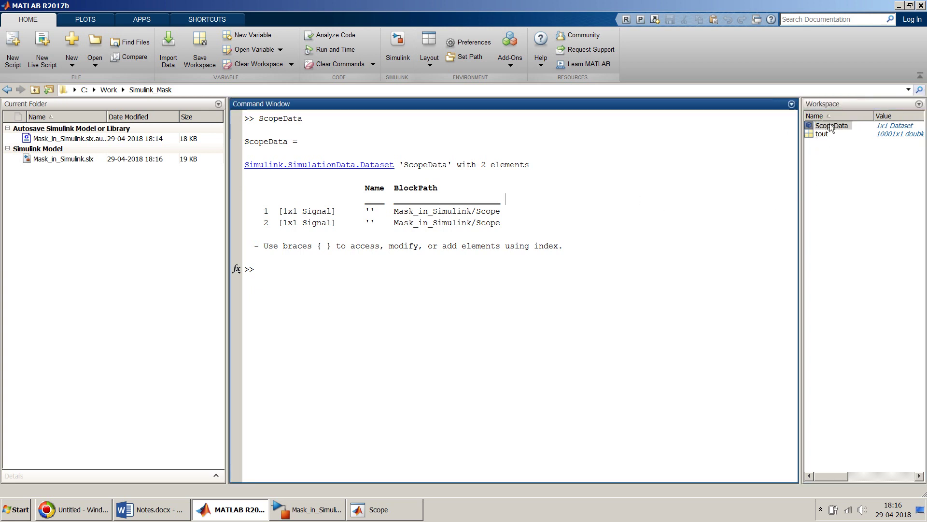
pyautogui.click(831, 126)
pyautogui.rightClick(832, 127)
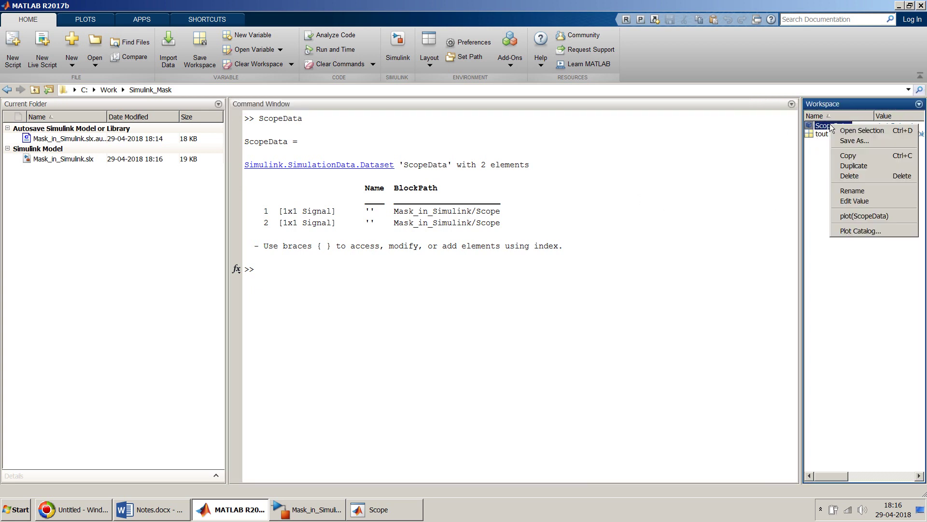
pyautogui.click(854, 141)
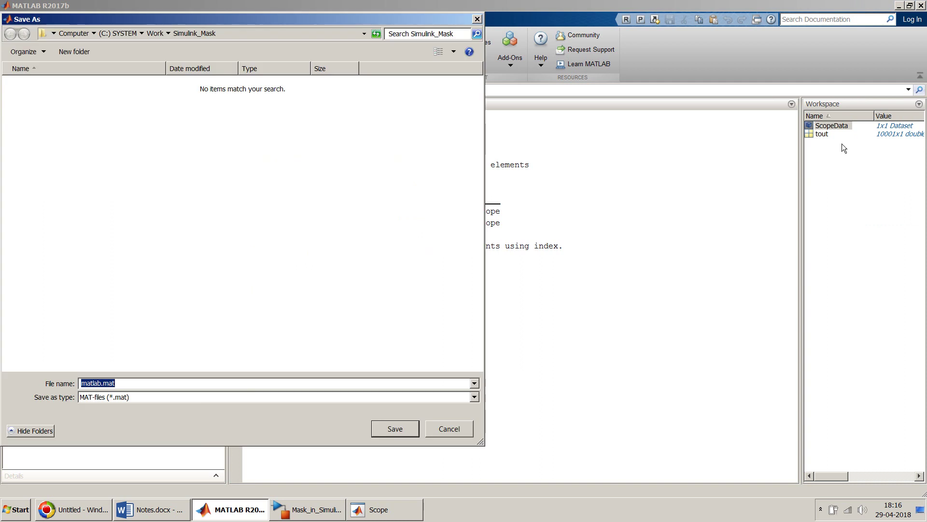
pyautogui.write('ScopeData.mat')
pyautogui.press('Return')
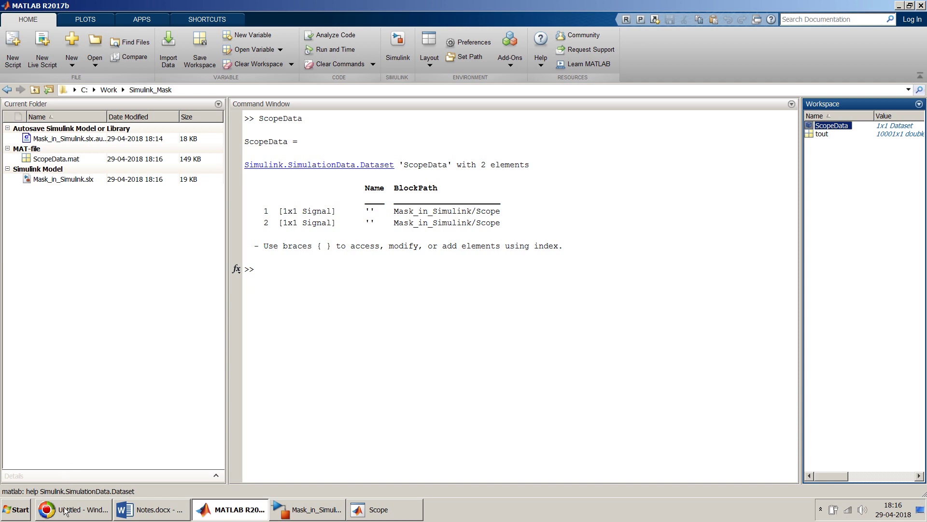
pyautogui.click(505, 199)
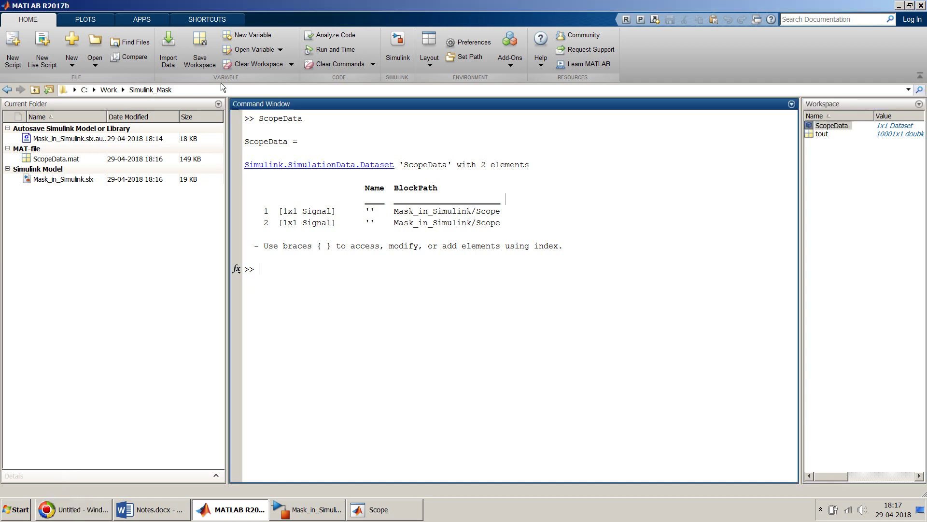
pyautogui.click(51, 161)
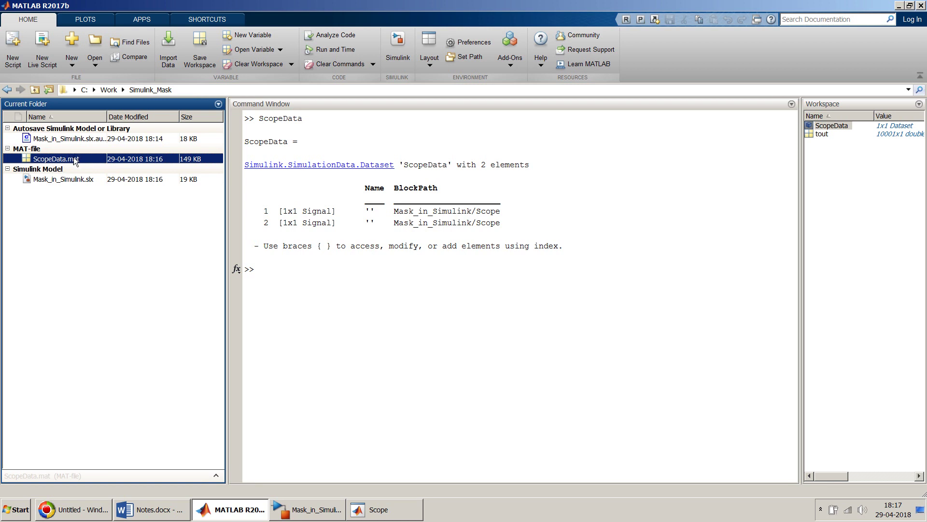
pyautogui.click(380, 247)
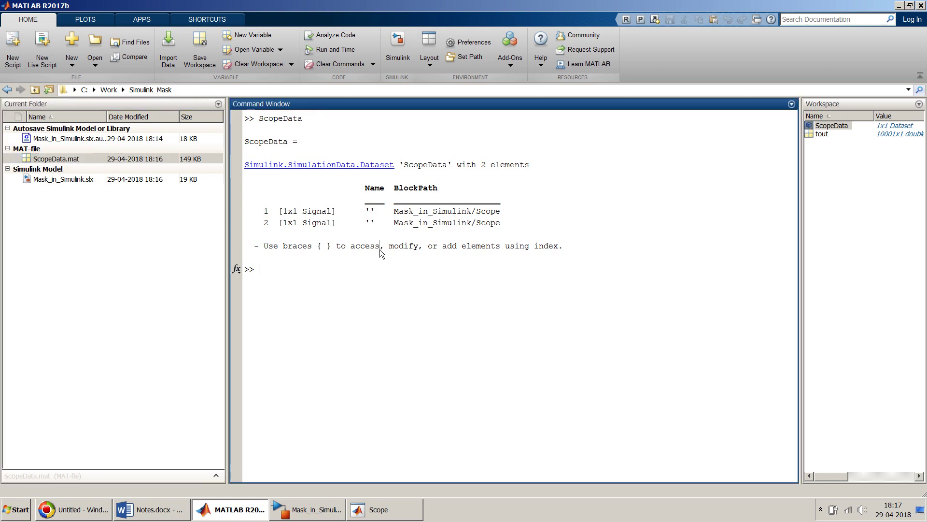
pyautogui.click(821, 125)
pyautogui.click(821, 126)
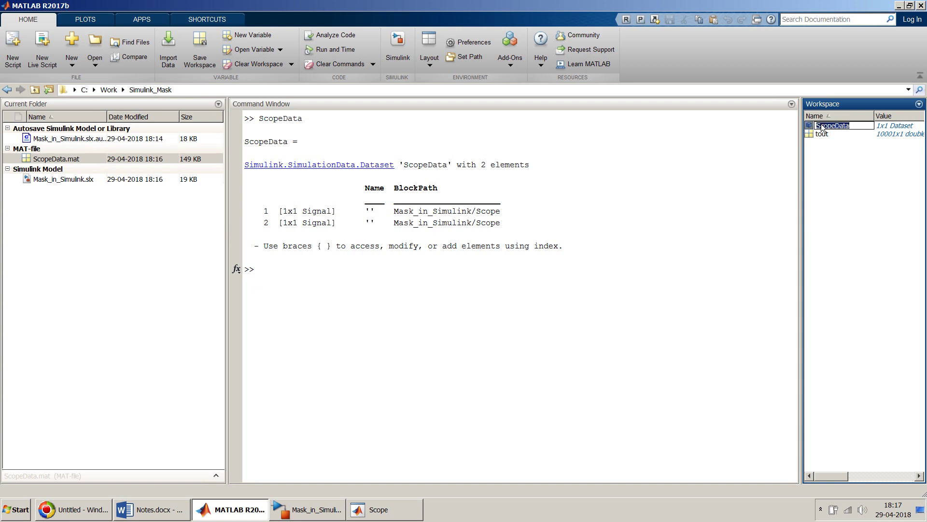
pyautogui.click(834, 167)
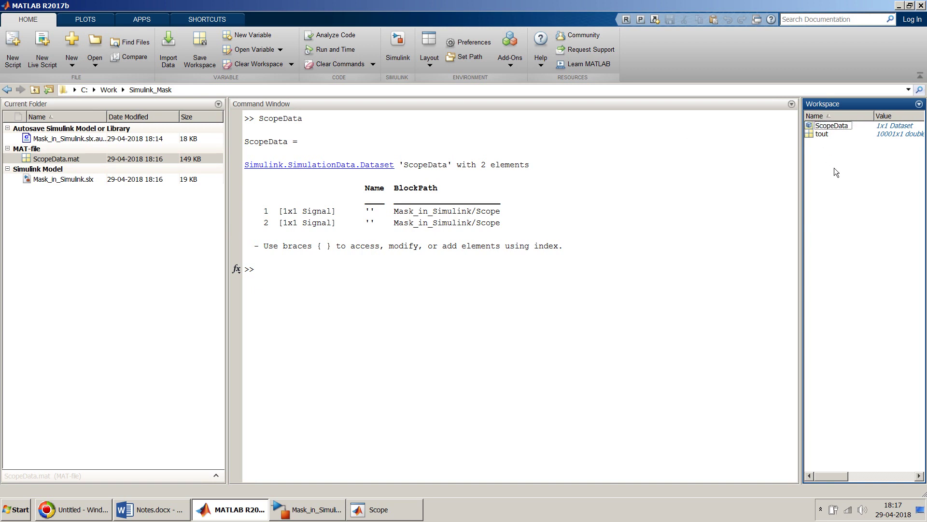
# Reverse the workspace's name sorting, open ScopeData and drill down to the time-series Values of its first signal
pyautogui.click(812, 119)
pyautogui.doubleClick(819, 134)
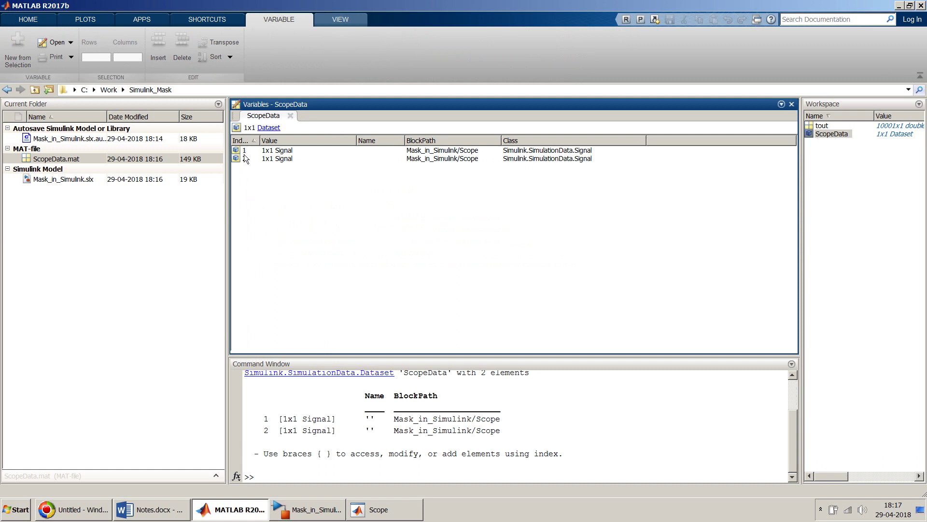
pyautogui.doubleClick(237, 151)
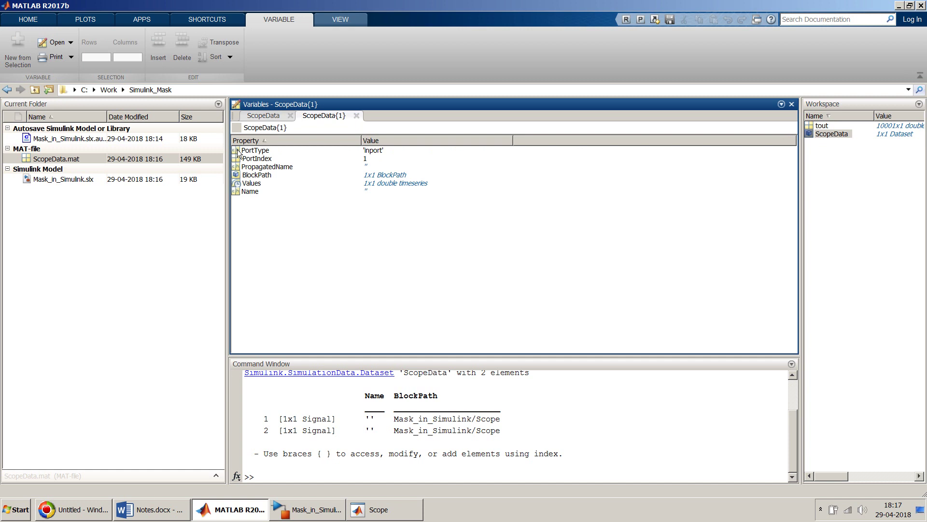
pyautogui.doubleClick(240, 184)
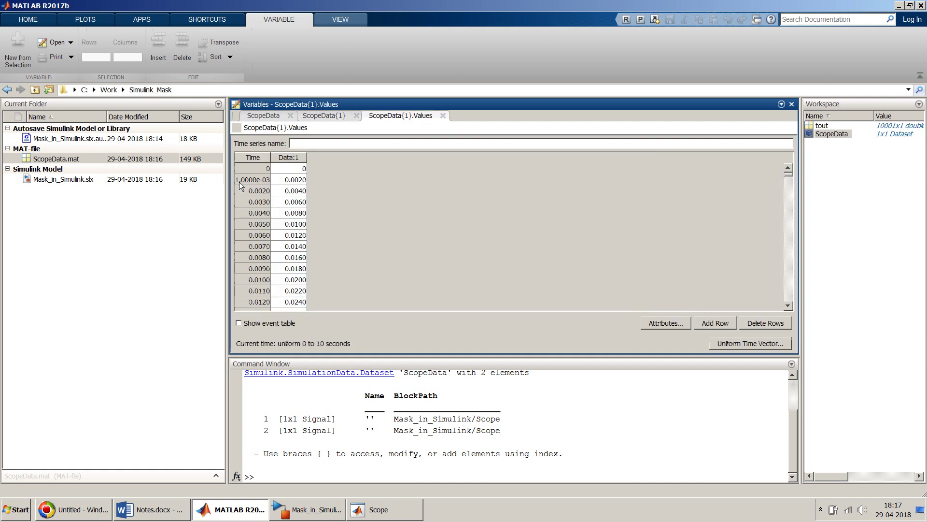
# Widen the Time and Data:1 columns and tile the ScopeData{1}.Values view beside ScopeData{1}
pyautogui.moveTo(271, 157); pyautogui.dragTo(410, 163)
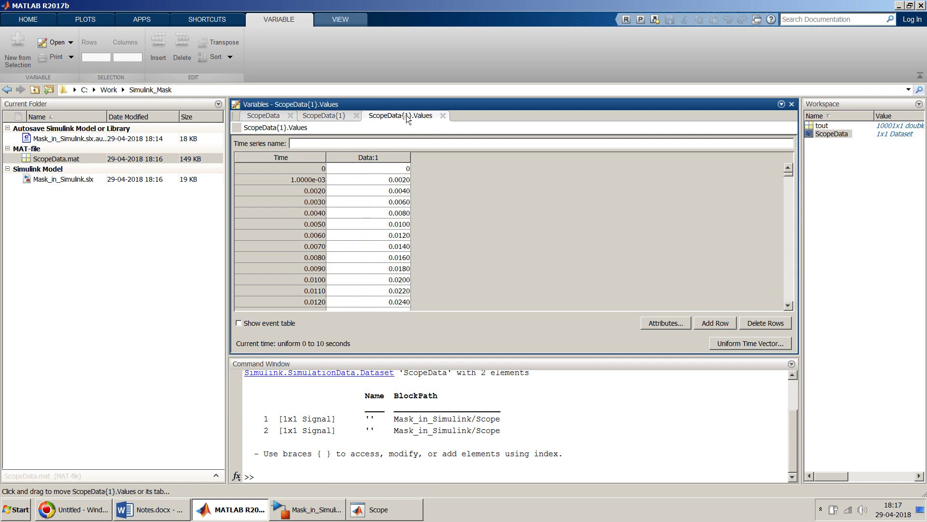
pyautogui.moveTo(413, 116); pyautogui.dragTo(334, 226)
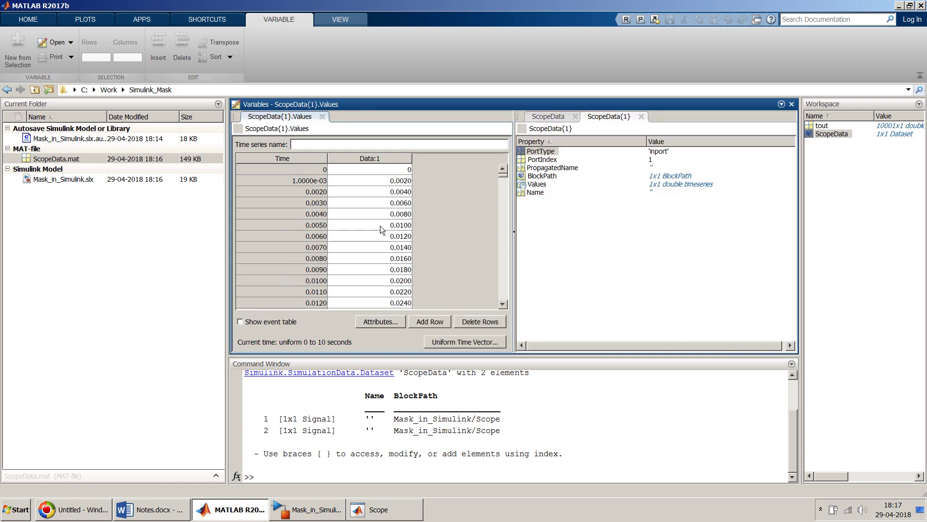